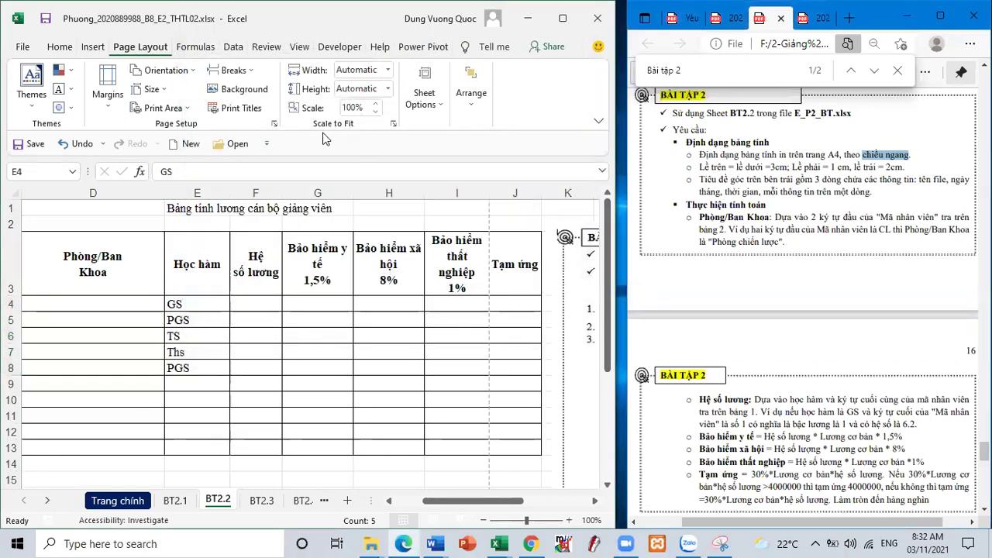
- Put the file name, date and time in the left section of a custom page header
click(275, 137)
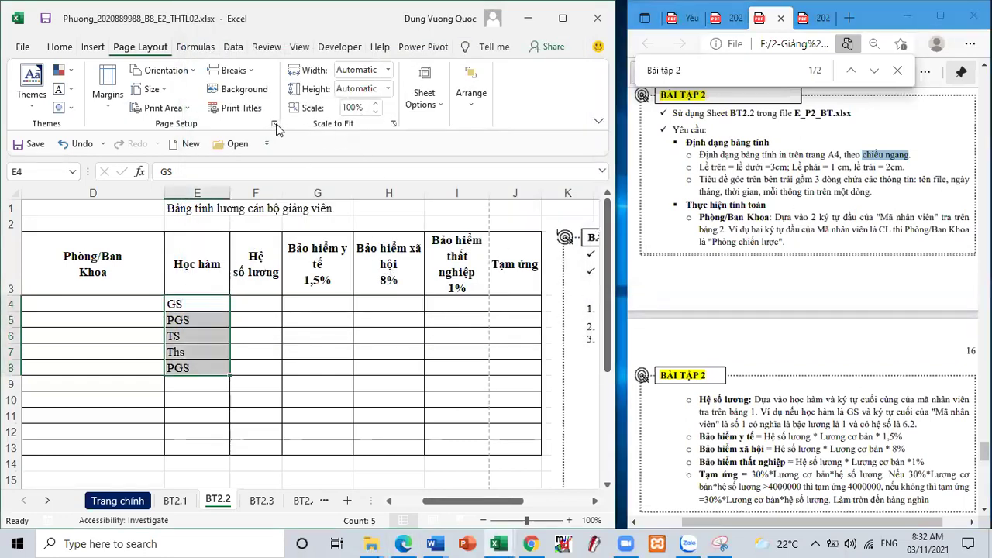
click(275, 123)
click(305, 47)
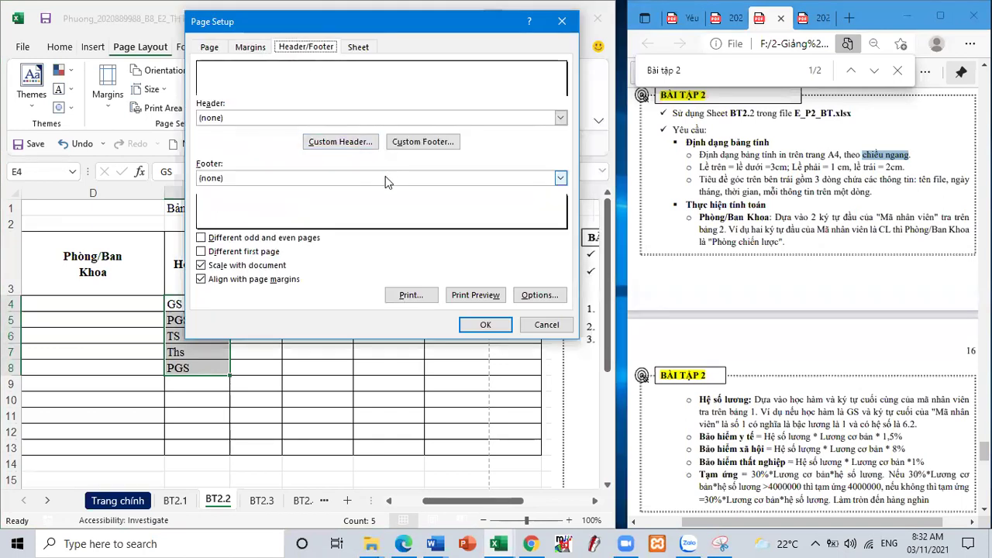
click(339, 144)
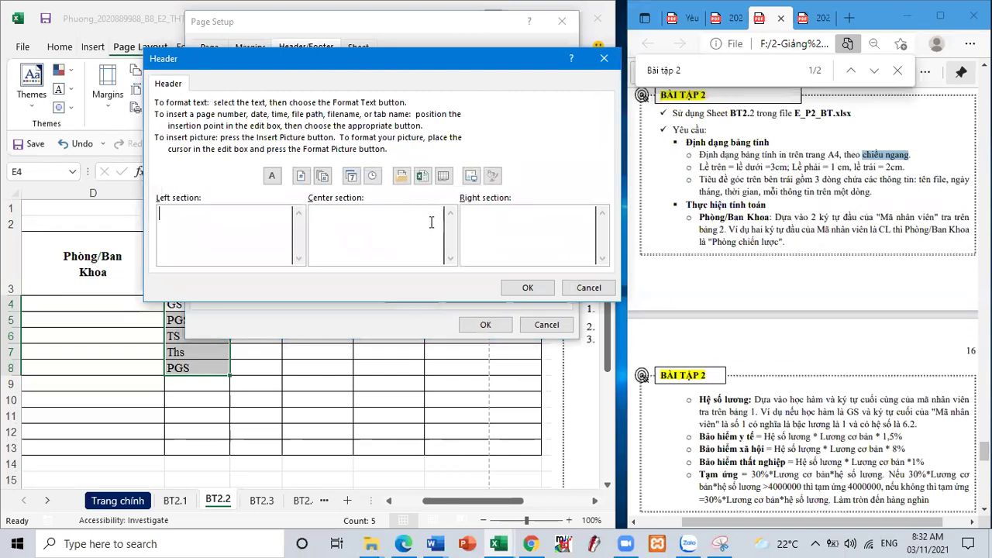
click(421, 176)
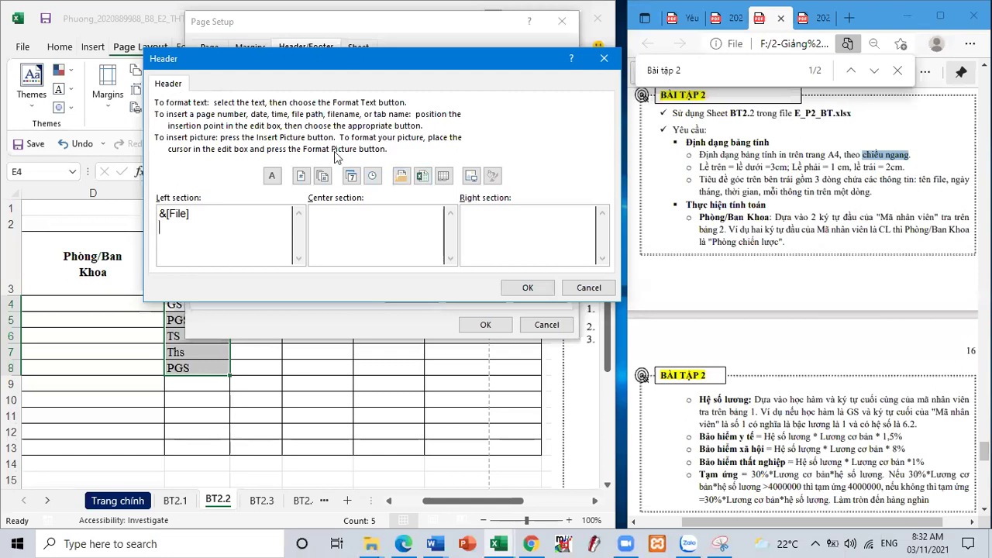
click(350, 177)
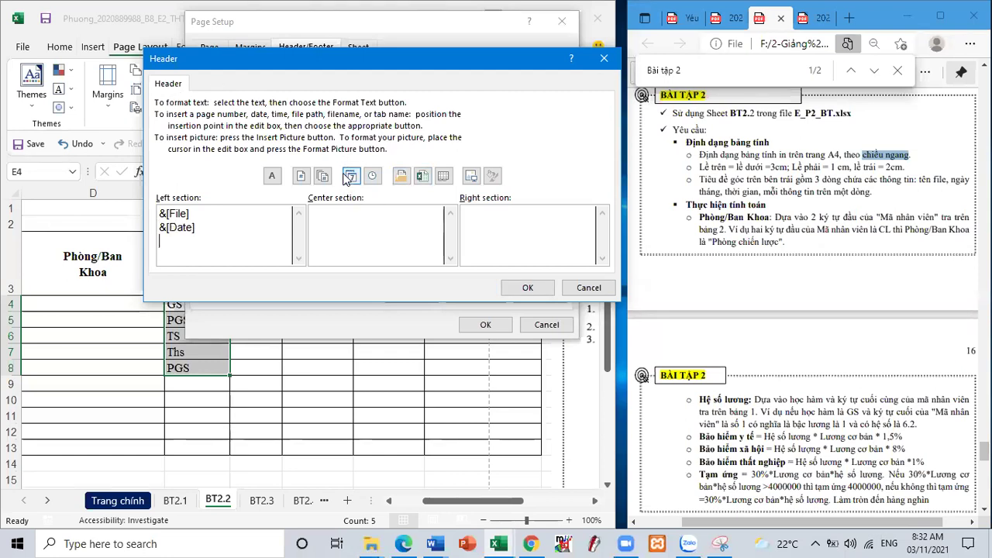
click(370, 177)
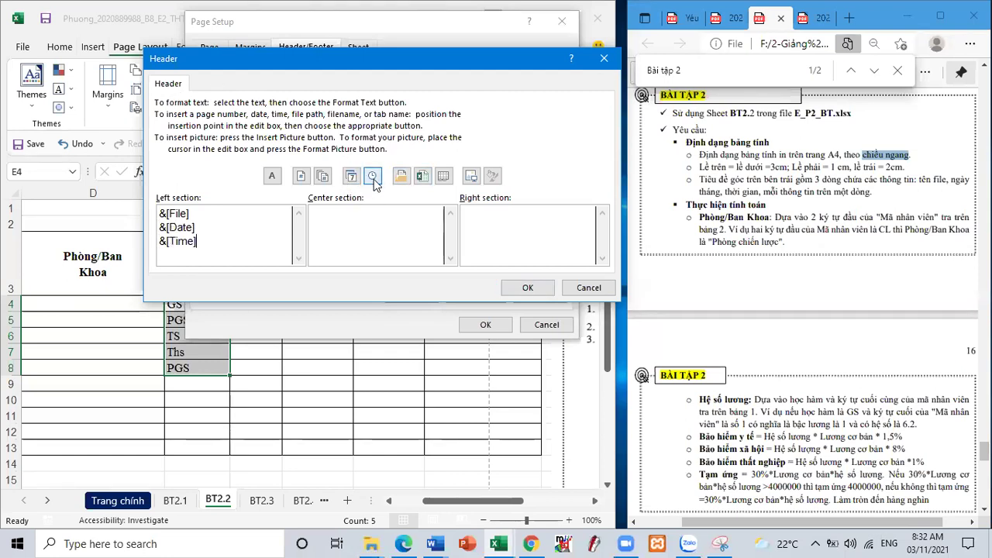
click(527, 288)
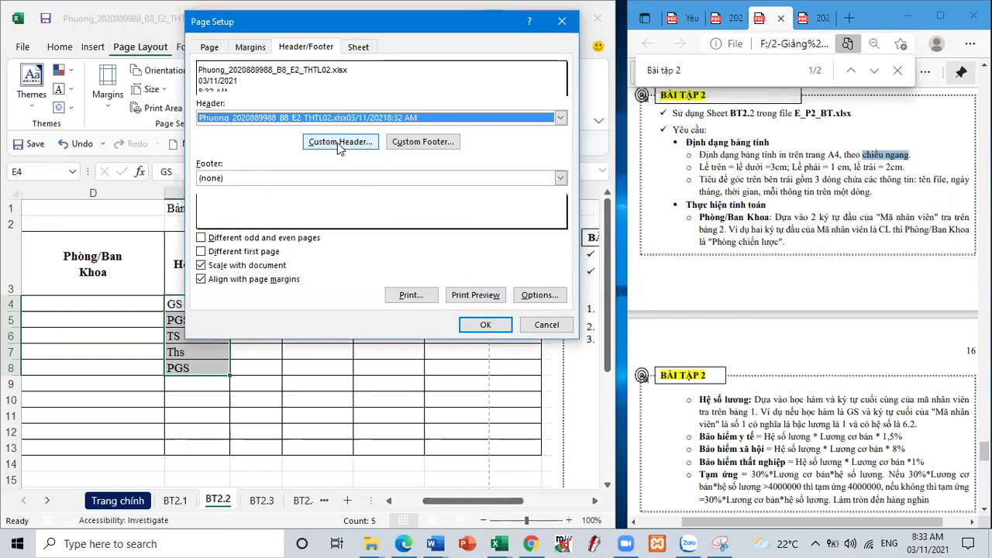
- Add the student's name and ID to the centre header section and apply the page setup
click(337, 143)
click(377, 222)
text(Huong)
key(BackSpace)
key(BackSpace)
key(BackSpace)
key(BackSpace)
text(Phuong)
text(w)
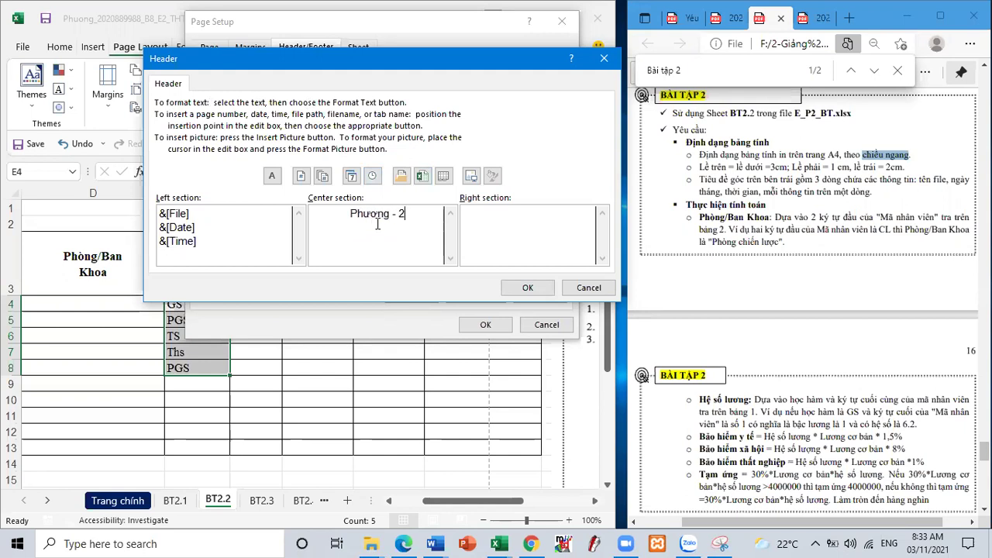
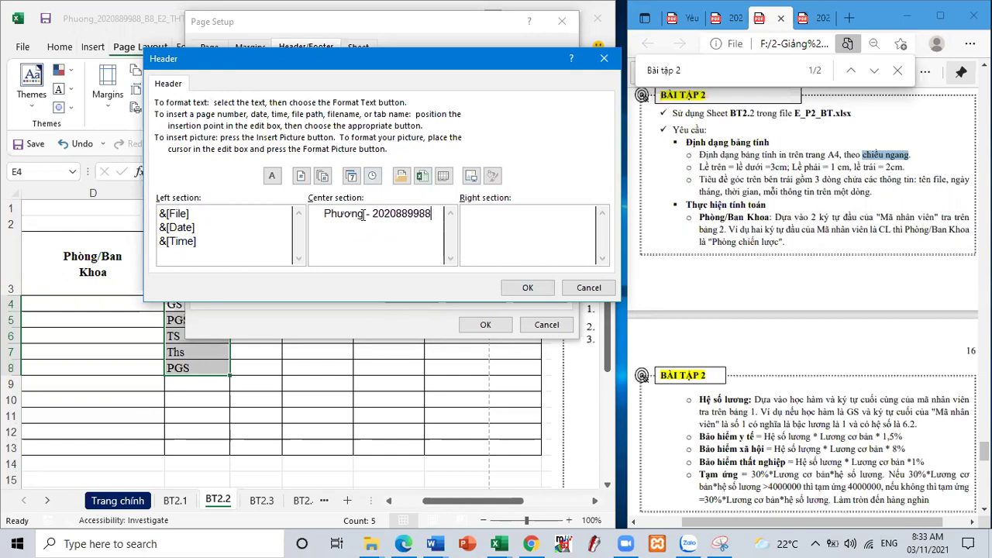
drag(320, 213, 444, 221)
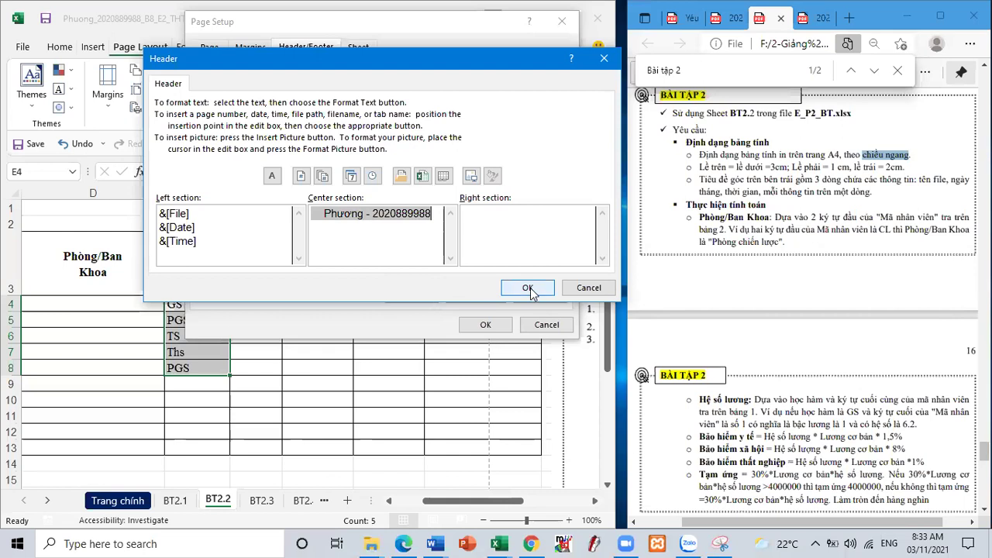
click(530, 290)
click(486, 324)
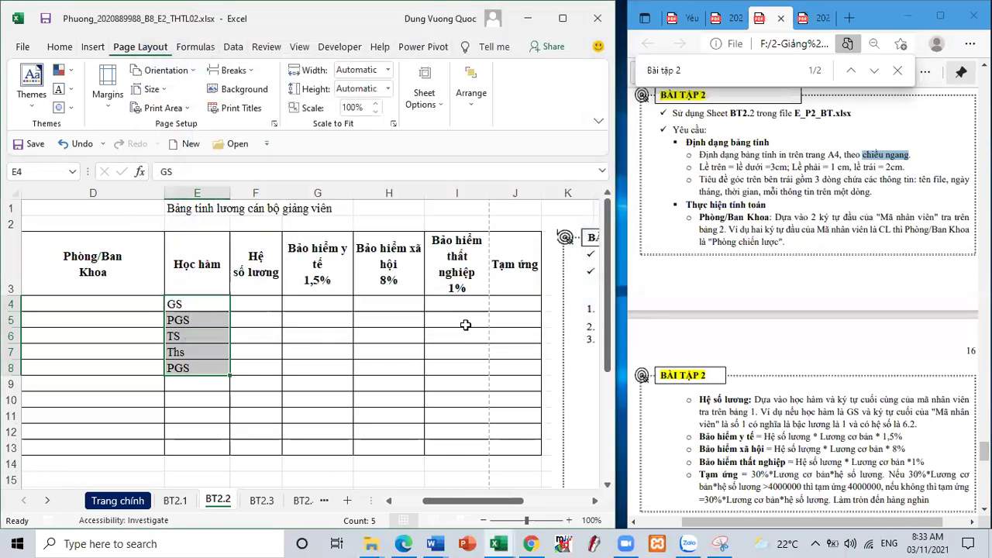
- Check the new page header in print preview, zoomed on the page's top-left
key(ctrl+p)
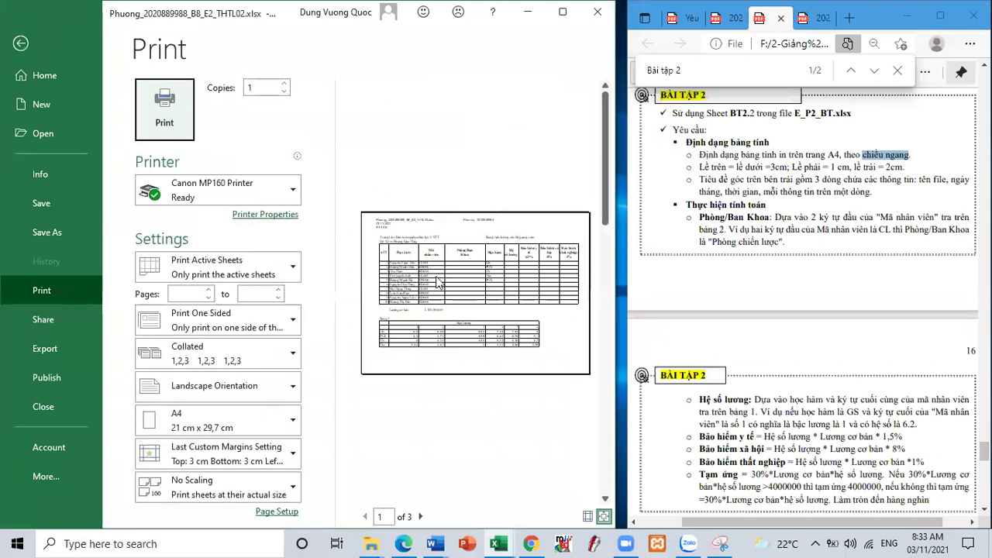
click(450, 278)
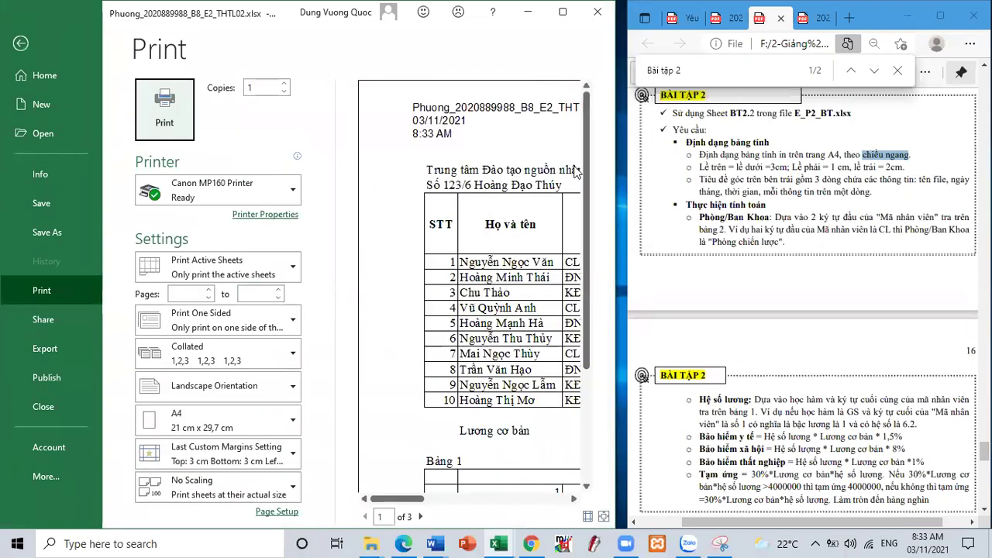
click(563, 17)
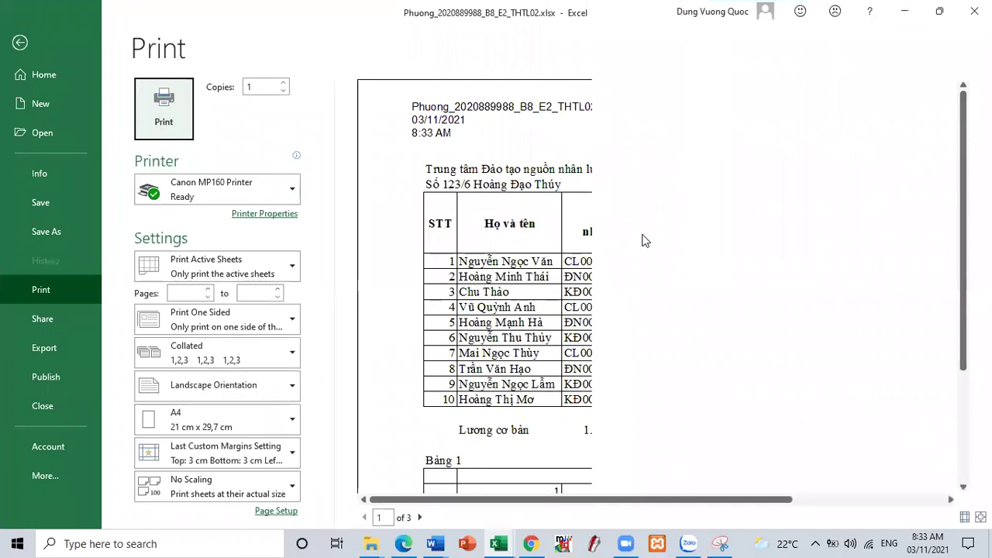
click(673, 235)
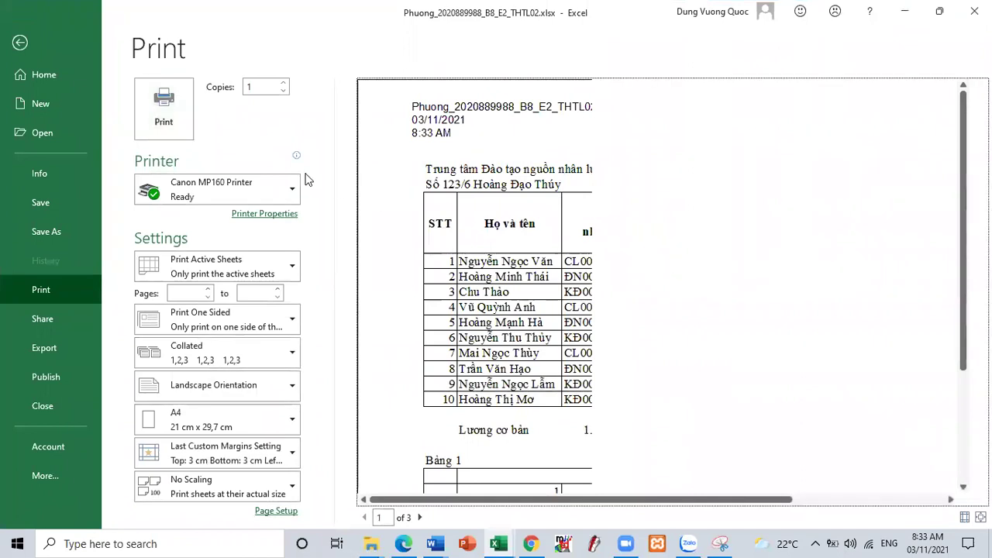
click(20, 43)
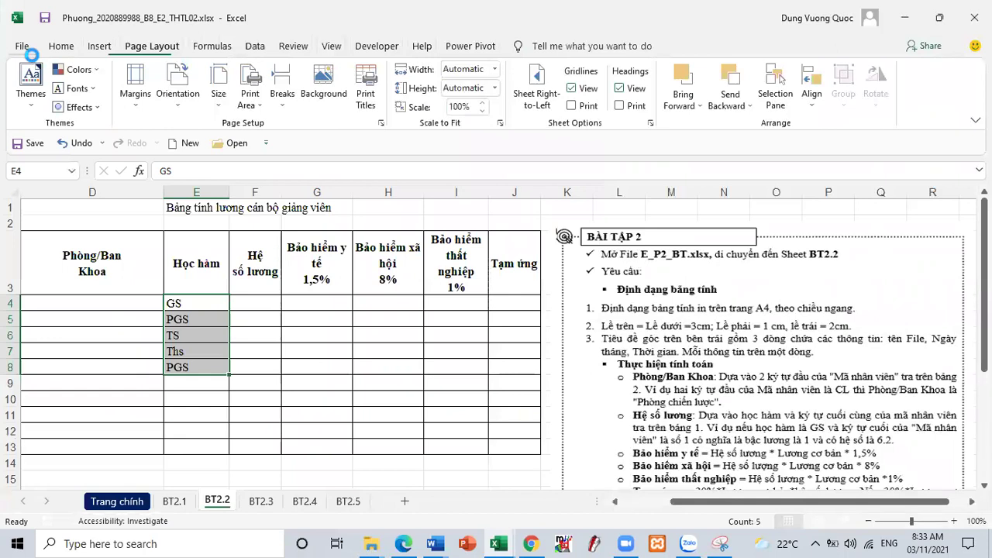
key(ctrl+p)
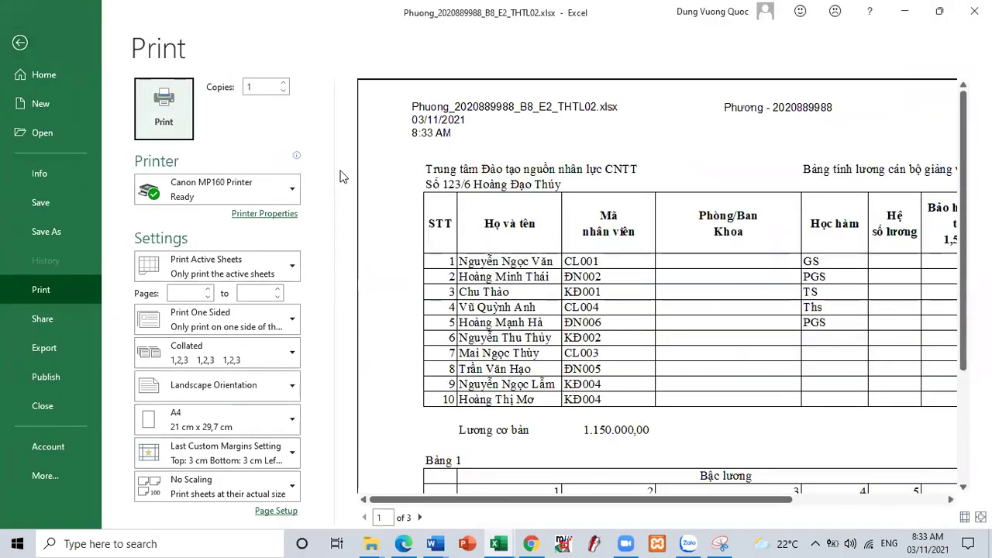
click(21, 43)
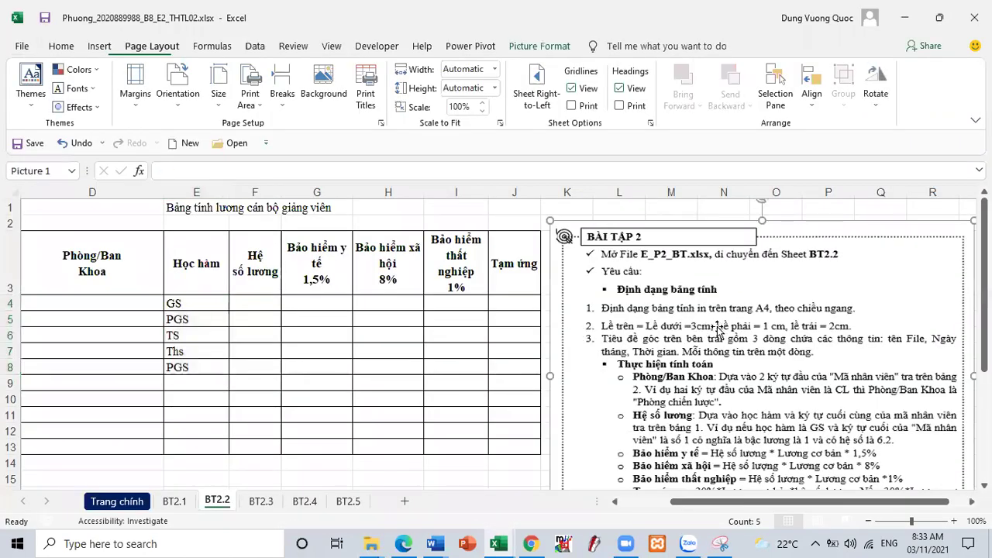
- Remove the exercise picture and review the department lookup instruction and Bảng 2 codes in the PDF
key(ctrl+z)
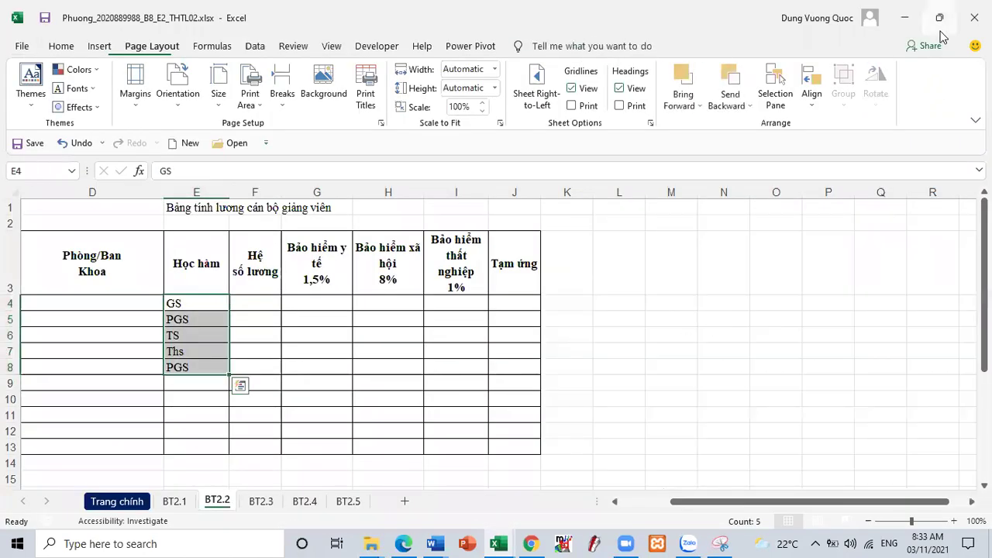
click(938, 31)
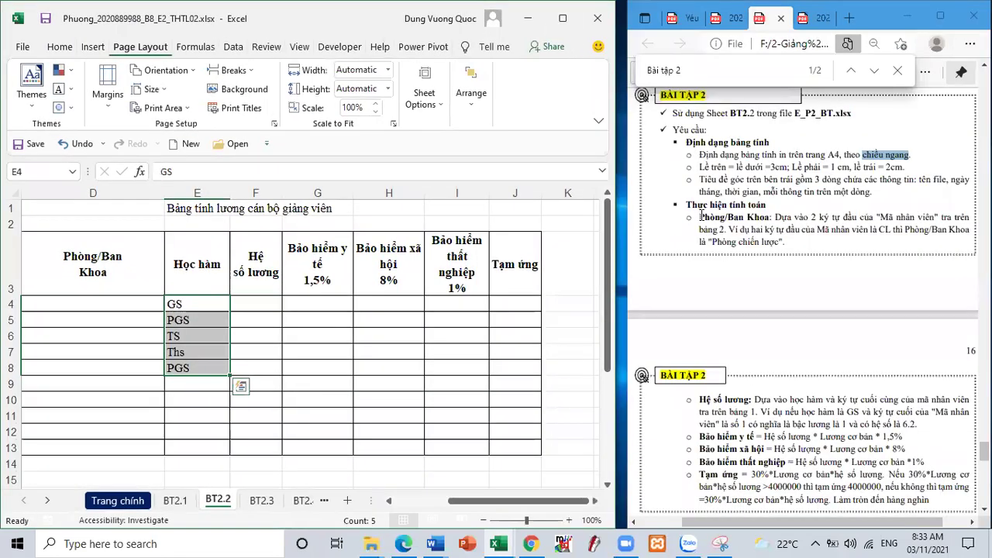
click(787, 219)
drag(775, 218, 888, 220)
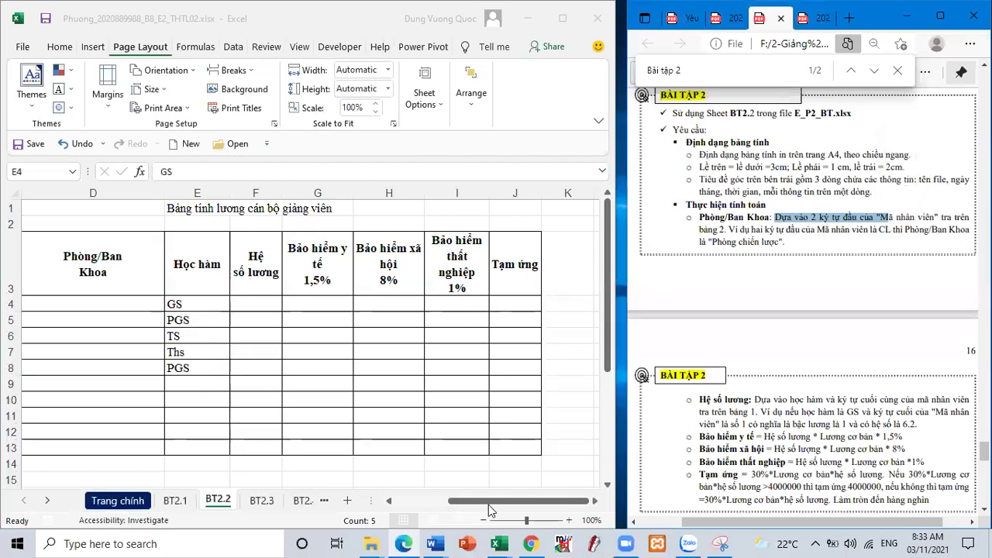
ctrl+scroll(415, 382, down, 2)
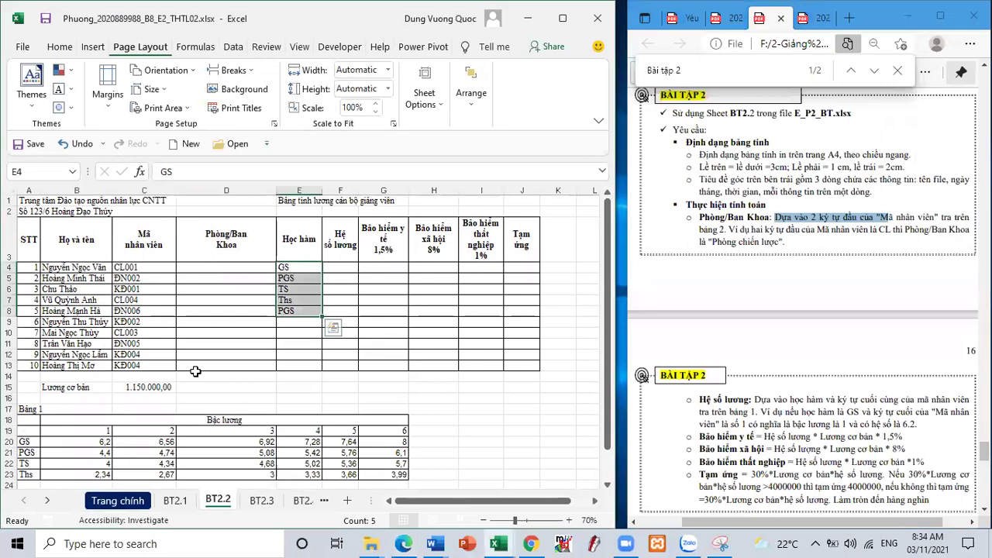
scroll(195, 374, down, 2)
drag(37, 412, 107, 431)
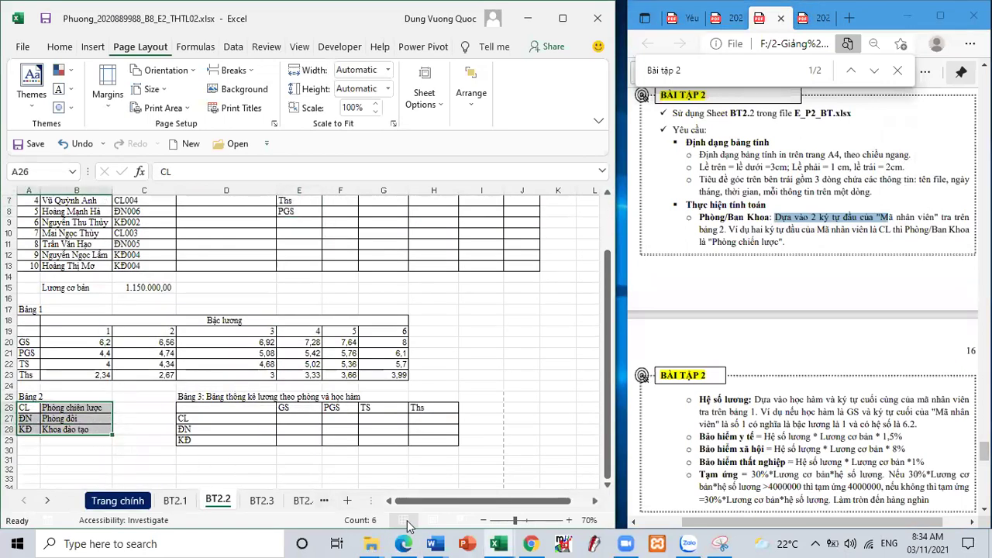
scroll(256, 306, up, 2)
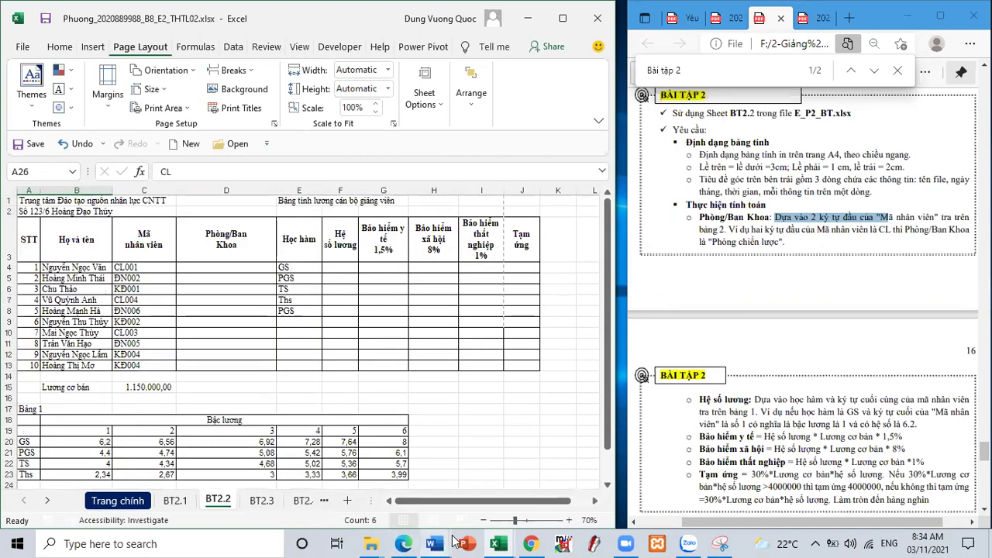
click(434, 542)
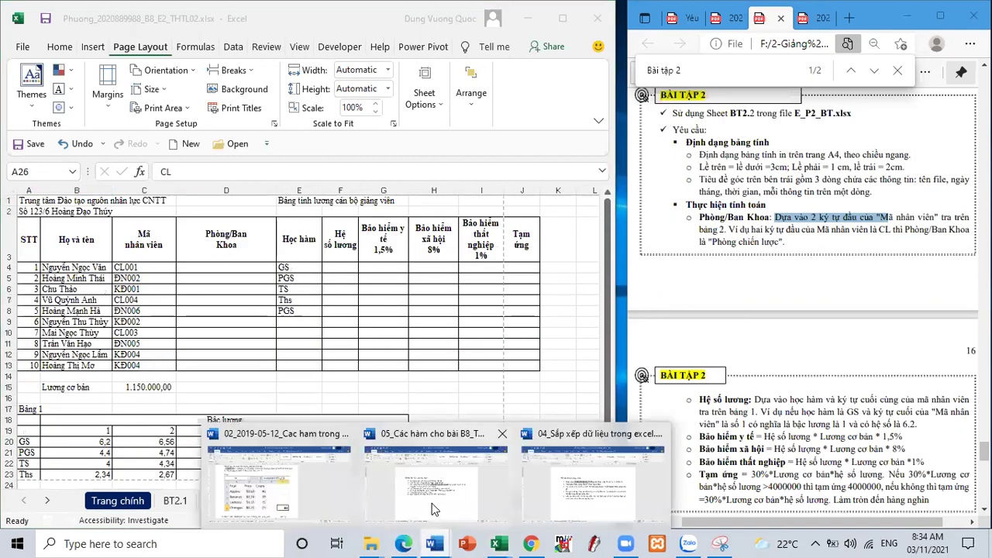
- Save a copy of the Word functions notes as THTL02
click(432, 503)
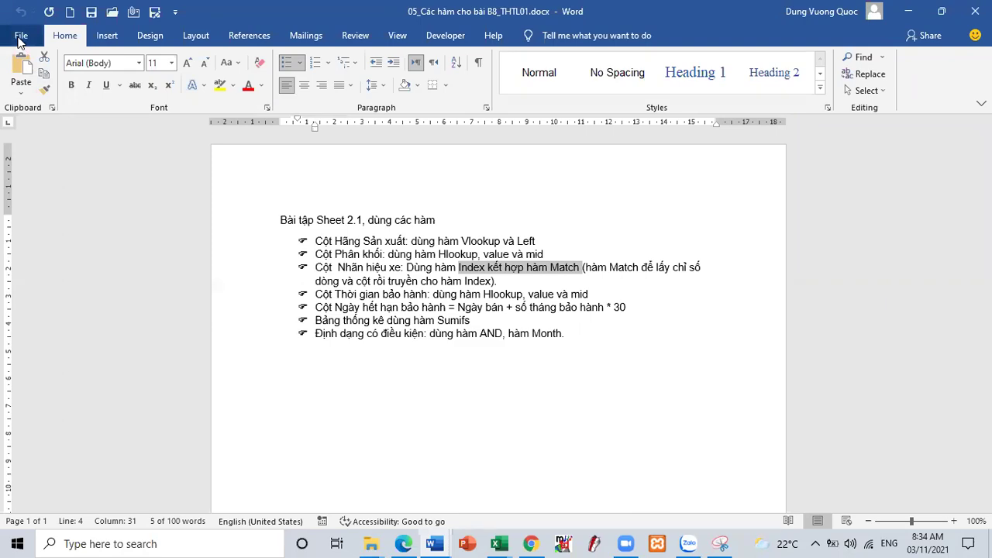
click(21, 40)
click(54, 231)
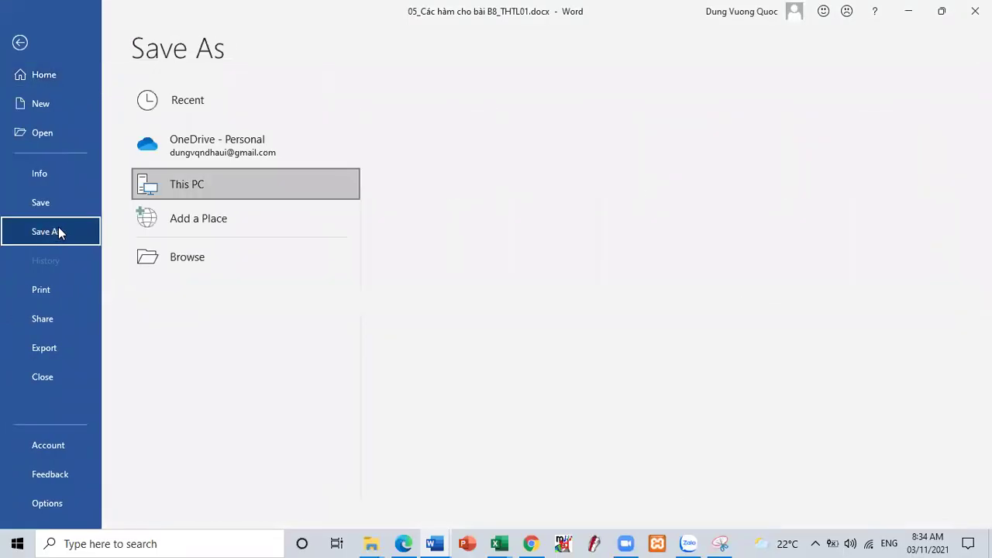
click(148, 257)
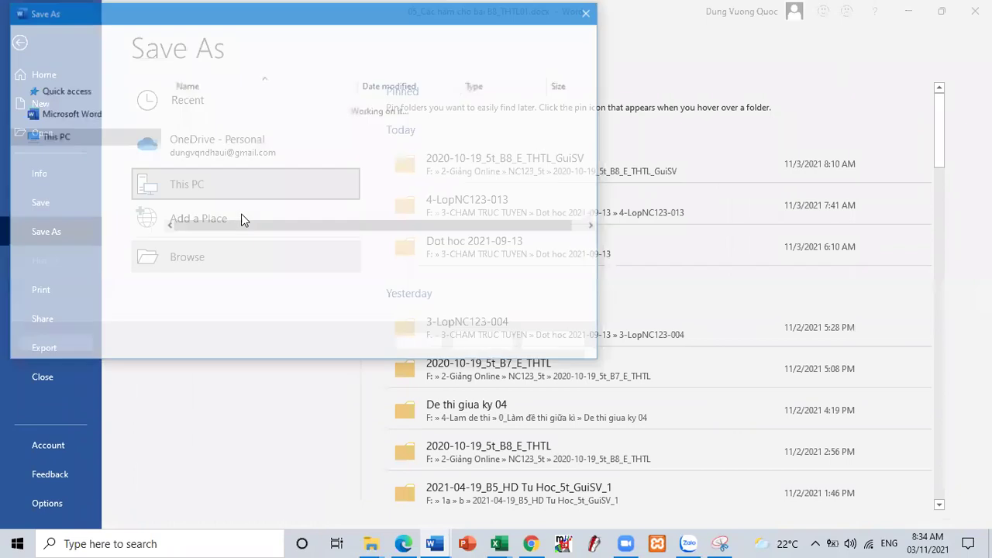
click(223, 248)
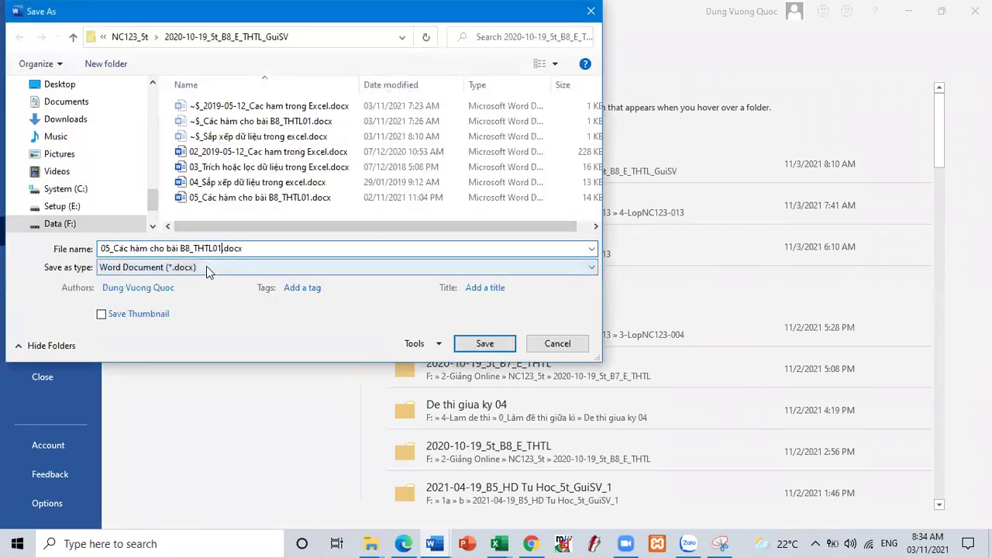
key(BackSpace)
text(2)
click(482, 345)
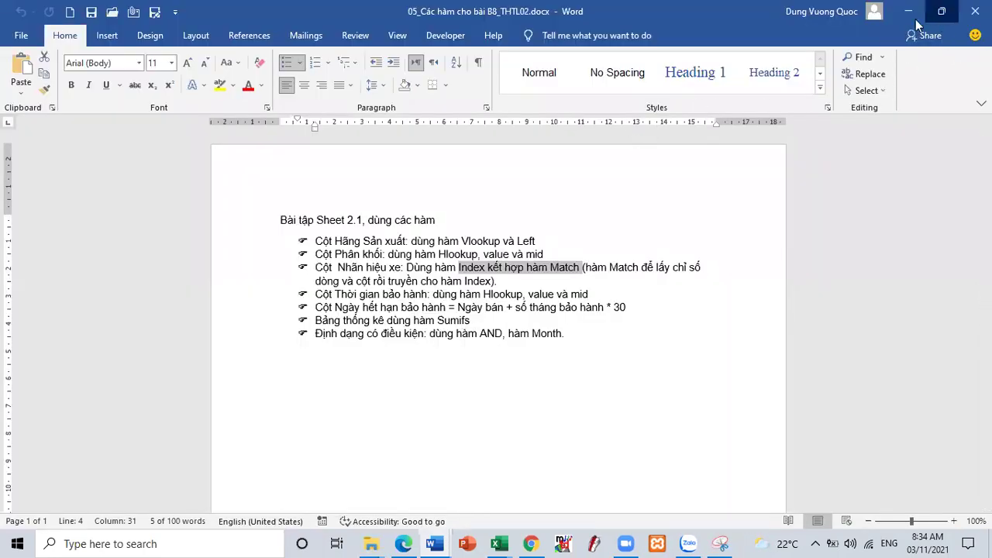
- Change the title to Sheet 2.2 and replace 'Hãng Sản xuất' with 'Phòng ban'
click(941, 11)
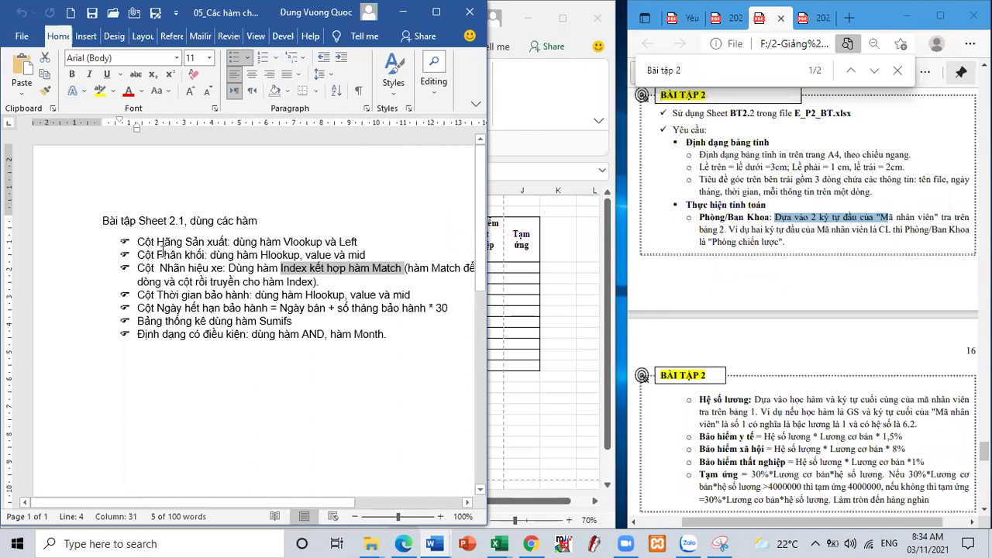
drag(169, 243, 206, 243)
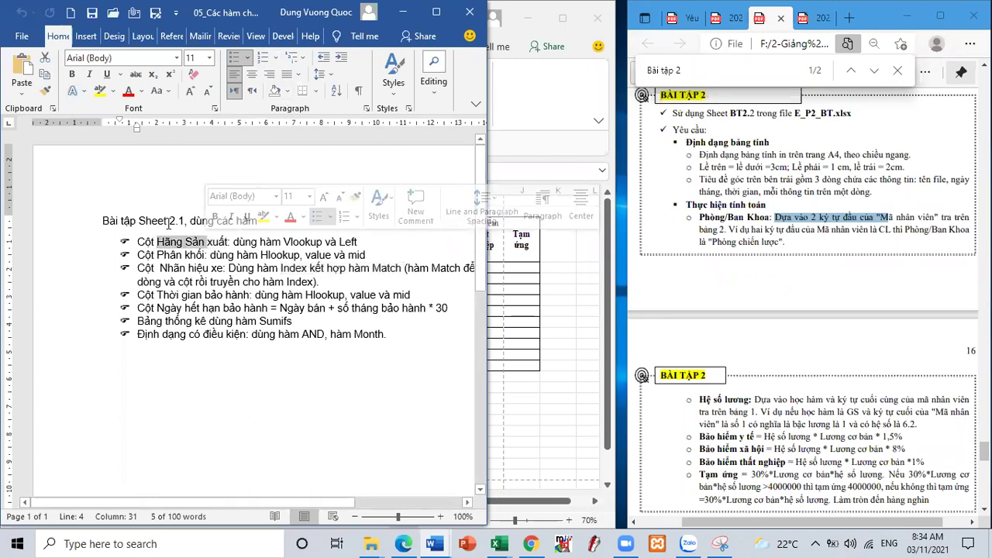
click(185, 219)
key(BackSpace)
text(2)
drag(158, 242, 228, 241)
text(Phòng ban)
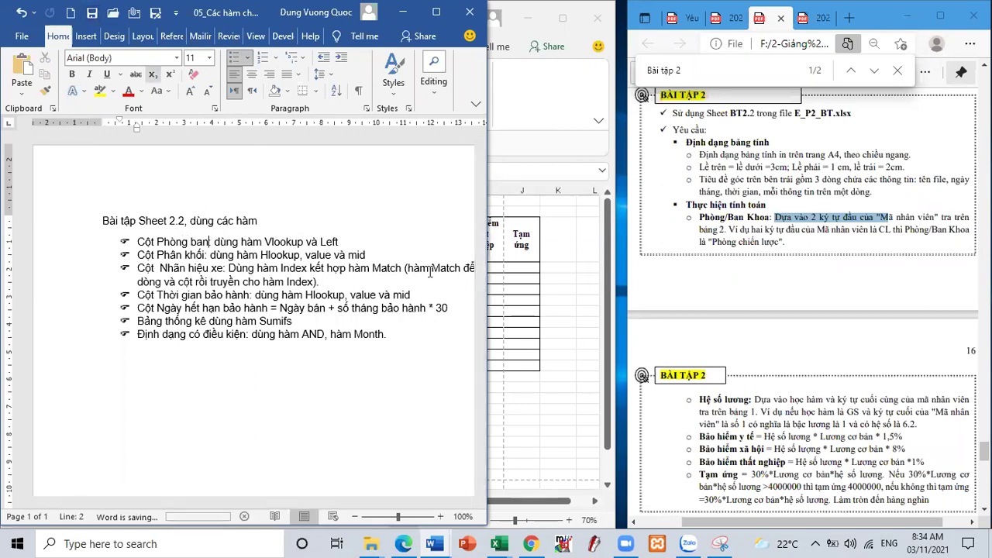
key(alt+Tab)
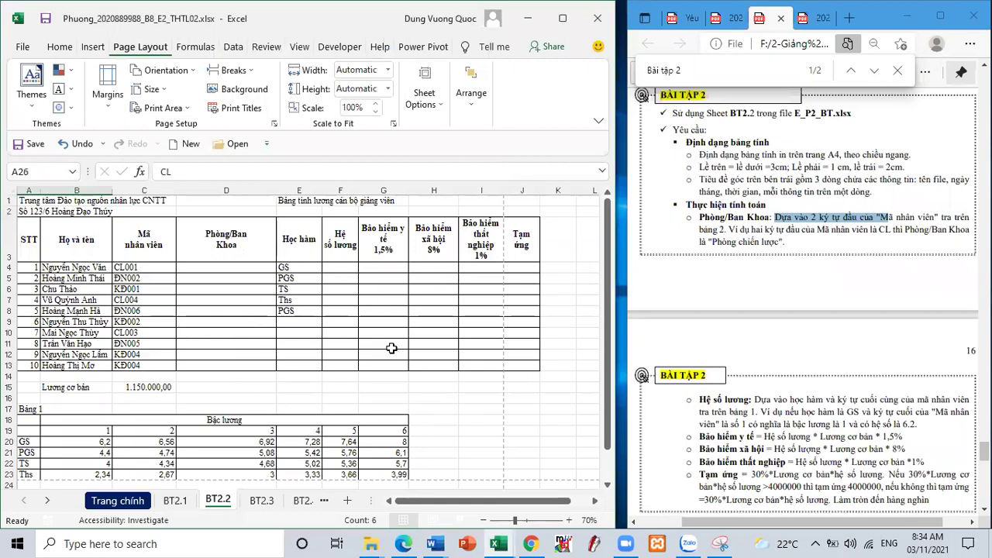
scroll(732, 300, down, 3)
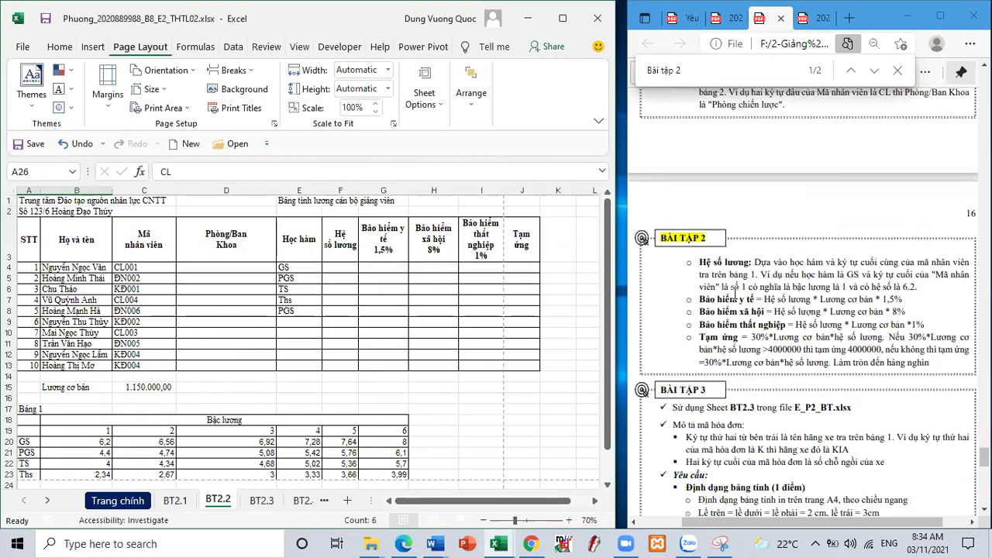
drag(755, 262, 878, 263)
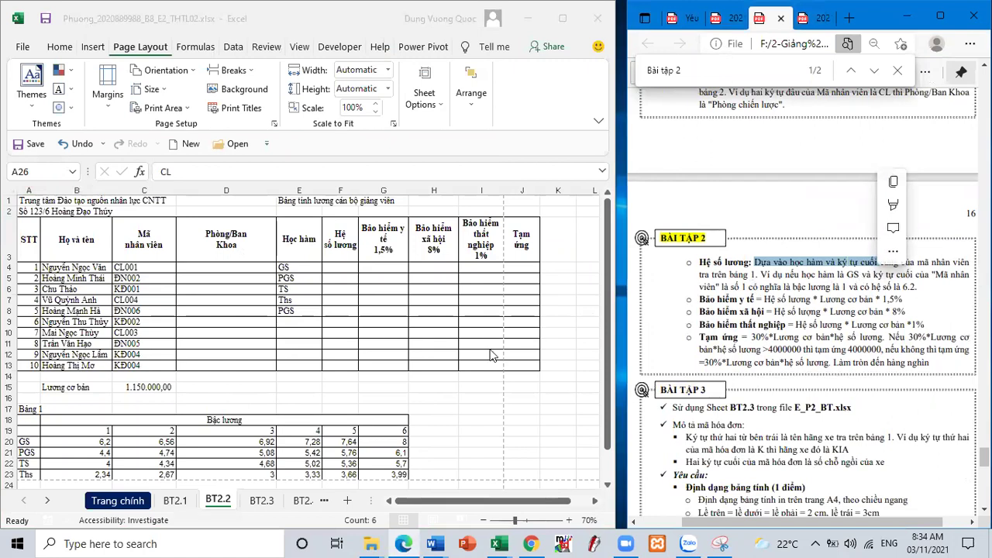
scroll(204, 364, down, 2)
drag(100, 365, 370, 372)
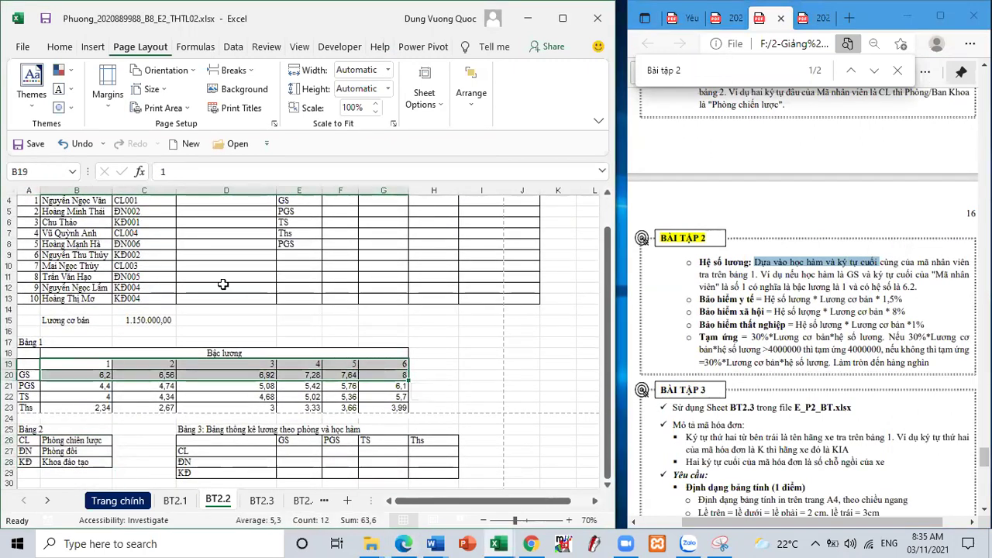
scroll(193, 279, up, 1)
drag(155, 267, 160, 366)
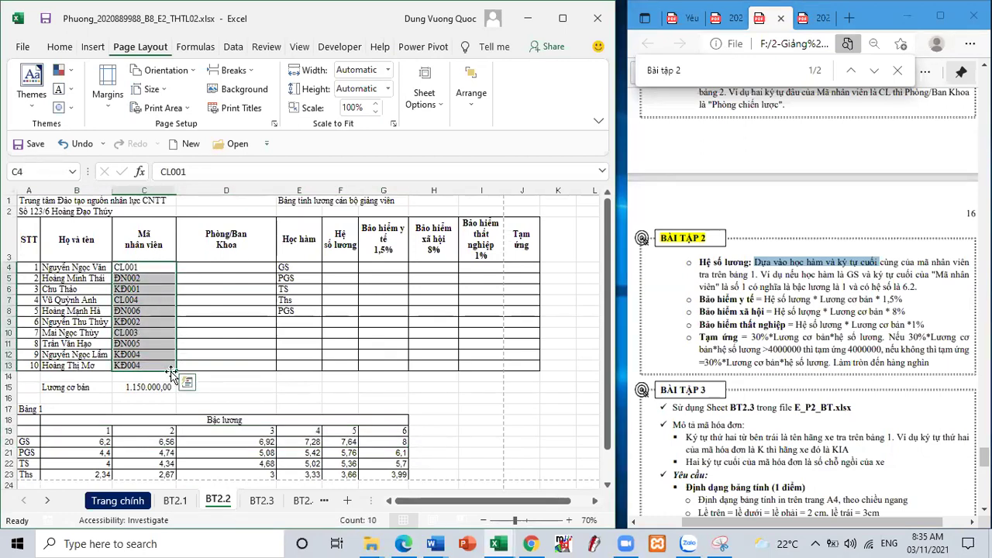
scroll(172, 374, down, 2)
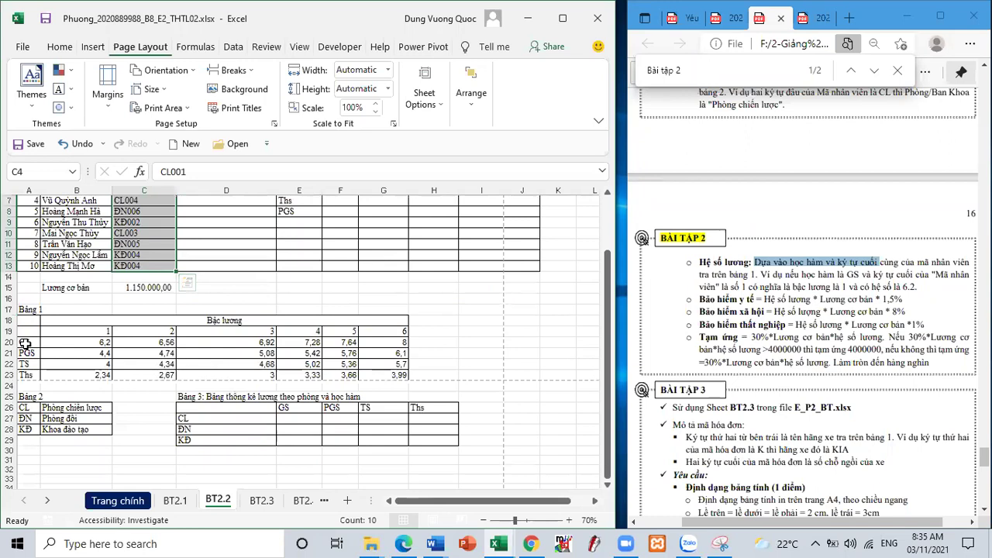
scroll(254, 223, up, 1)
scroll(254, 223, up, 2)
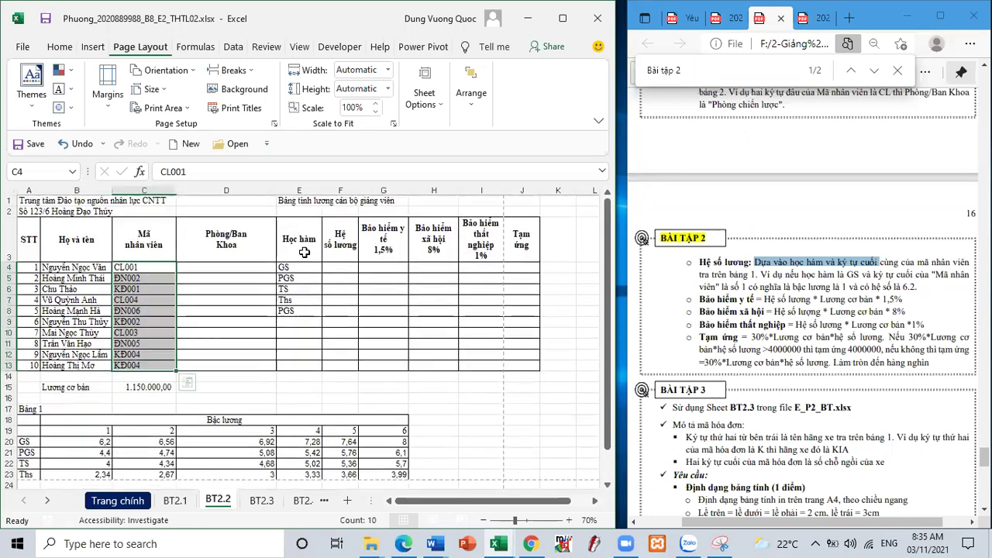
drag(287, 267, 299, 312)
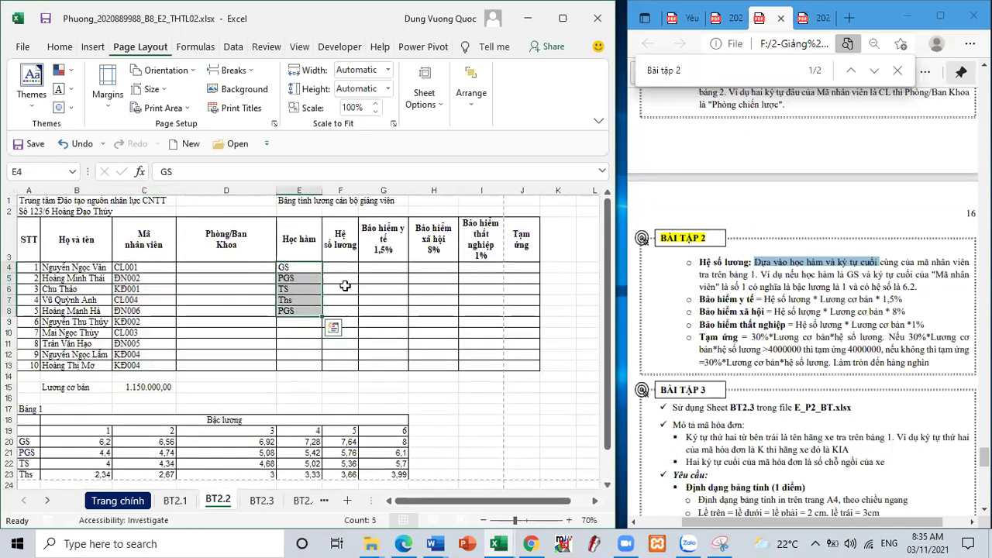
click(436, 541)
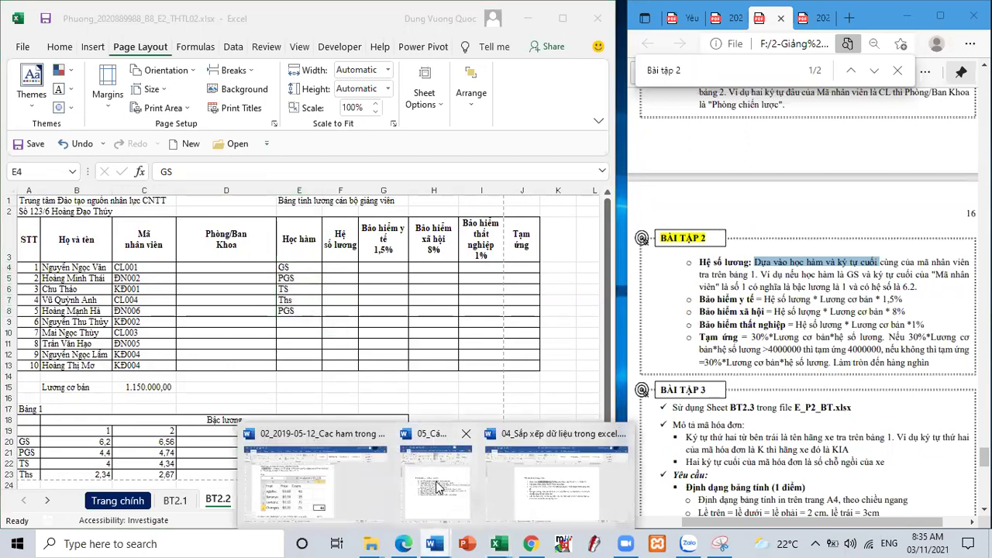
- Delete the Phân khối bullet, replace 'Nhãn hiệu xe' with 'Hệ số lương', and save the notes
click(434, 485)
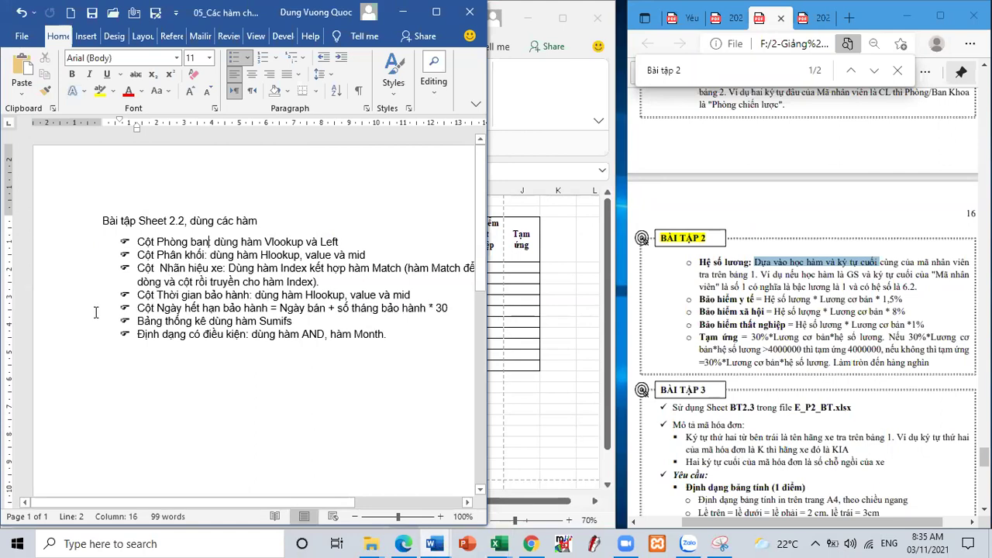
click(79, 262)
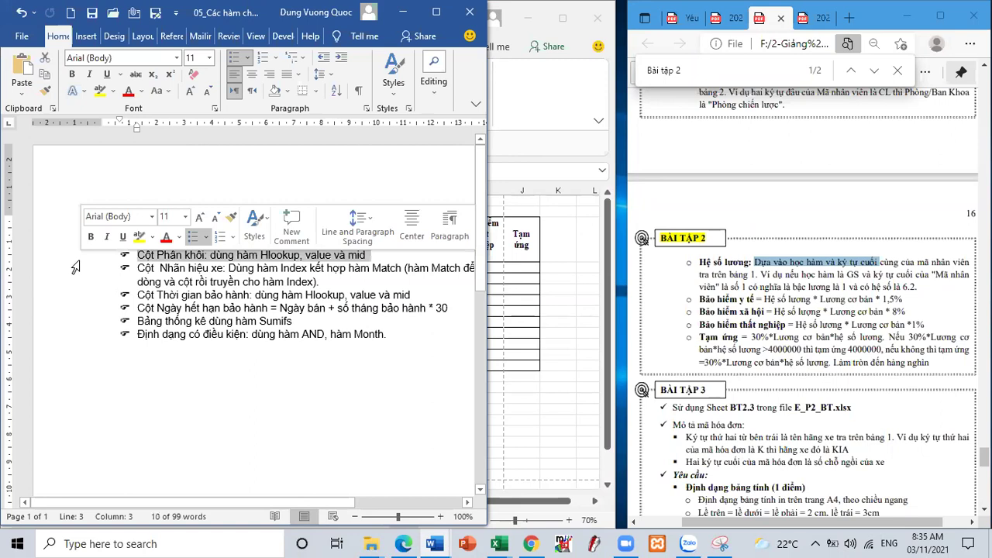
key(Delete)
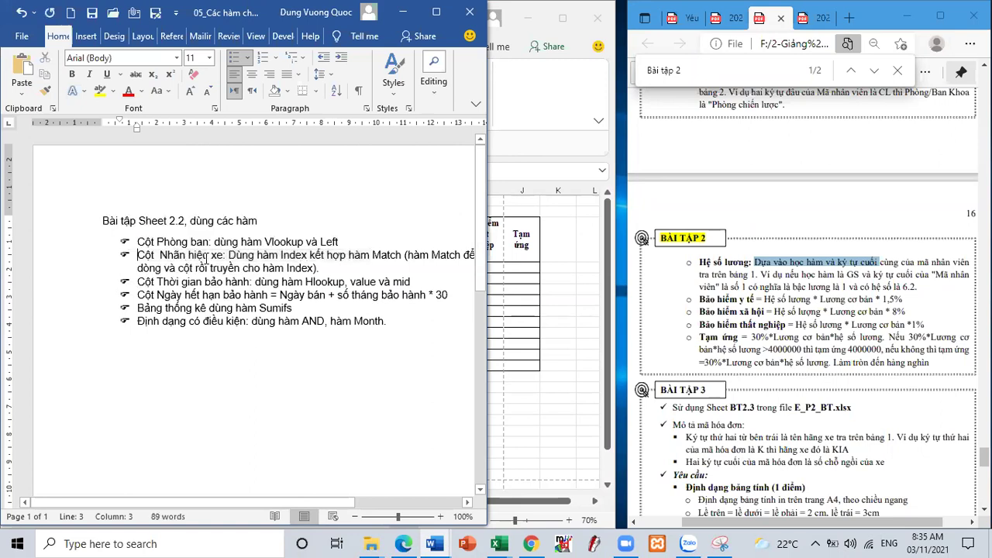
drag(161, 256, 225, 255)
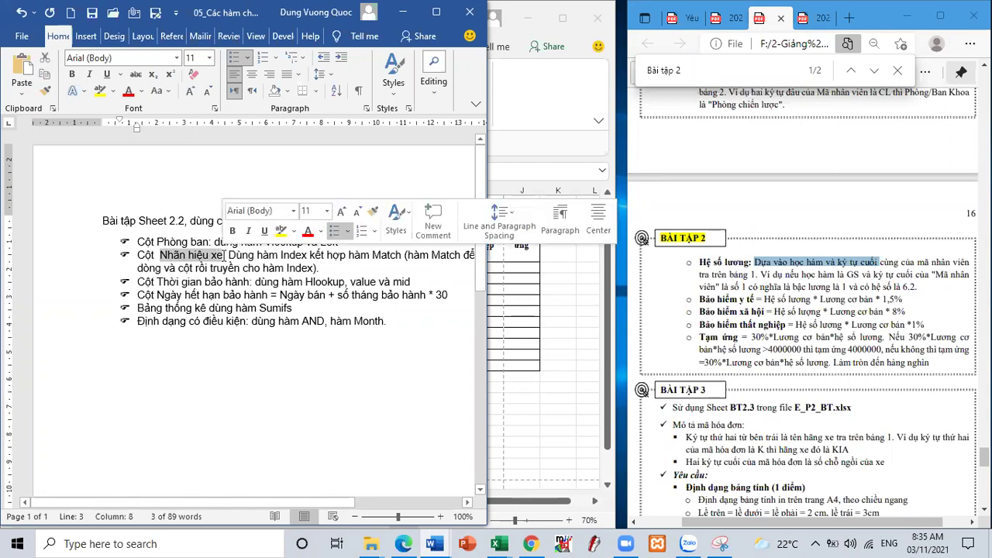
text(Hệ)
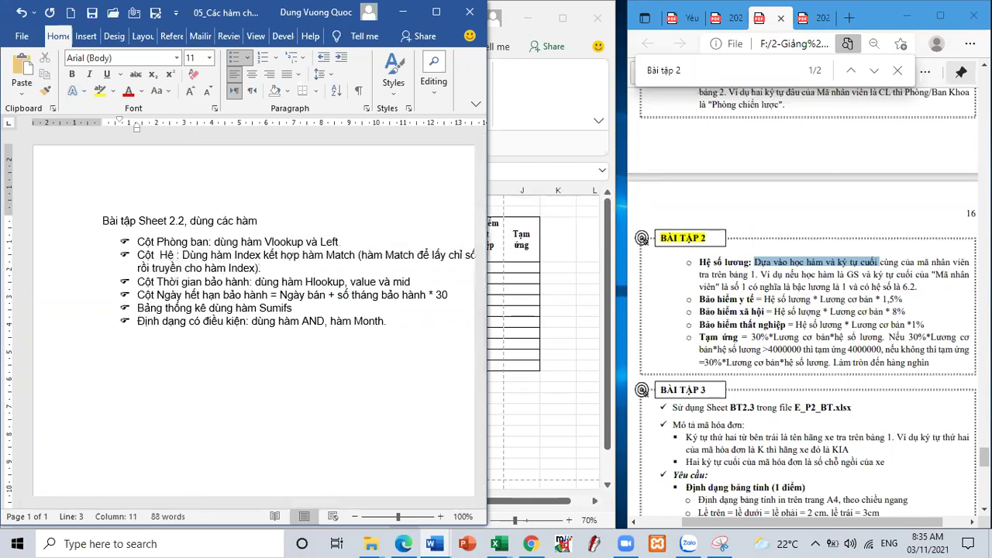
text( số luợ)
text(ng)
text(w)
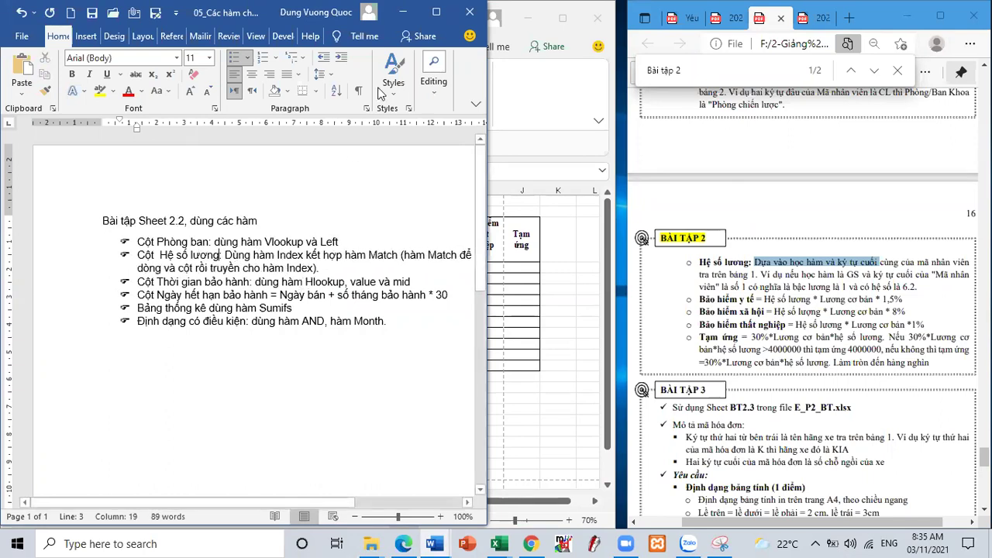
click(435, 11)
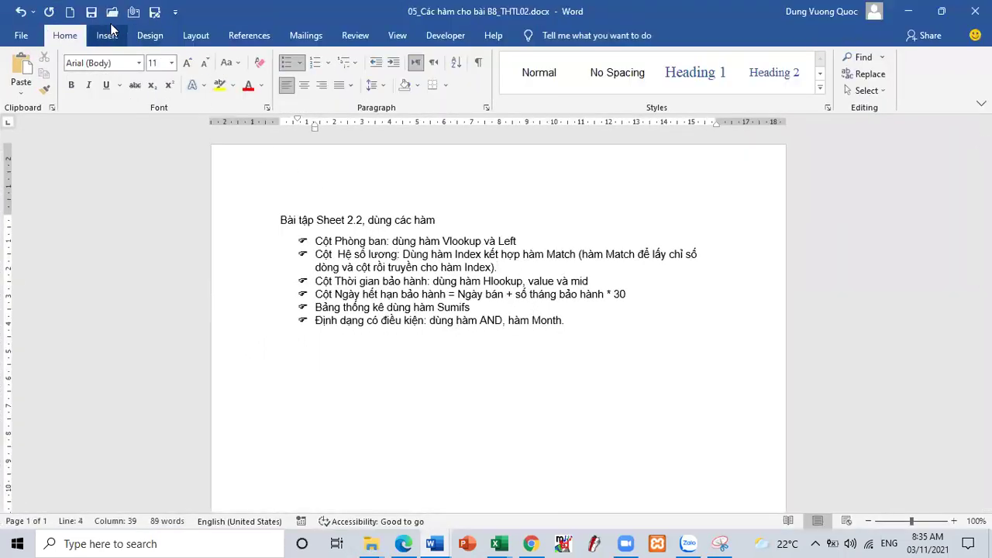
click(91, 12)
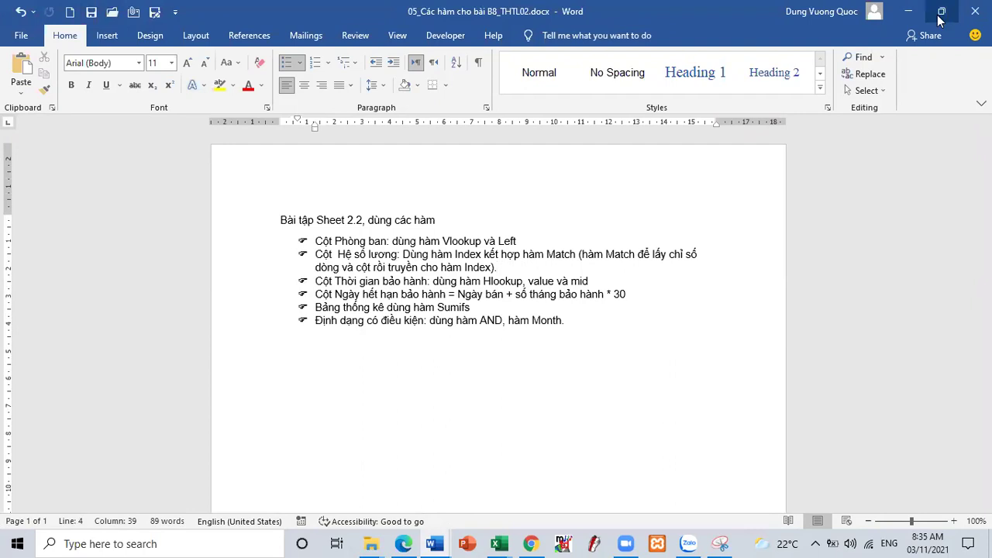
click(941, 11)
- Enter the health insurance formula =$C$15*F4*1,5 in G4
click(430, 12)
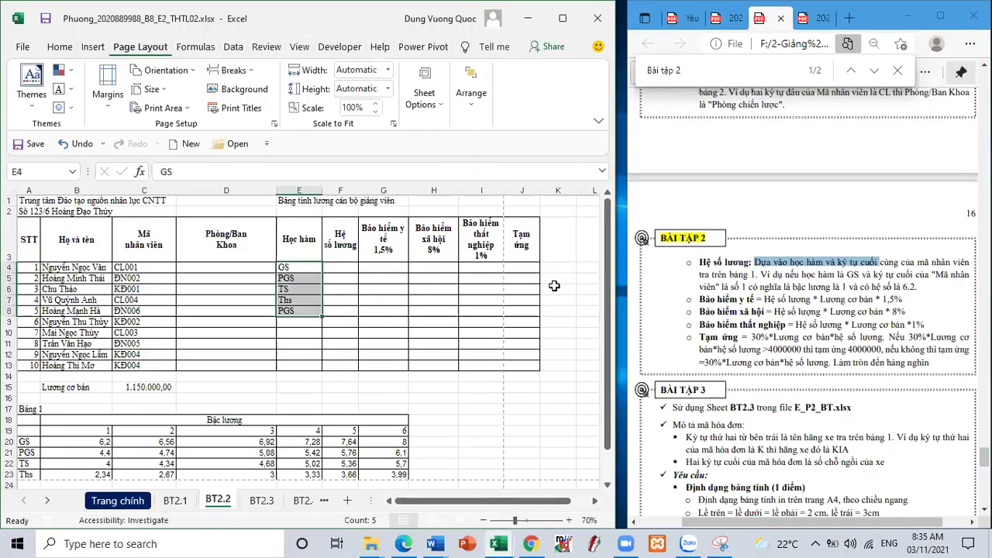
click(390, 265)
click(509, 265)
click(384, 266)
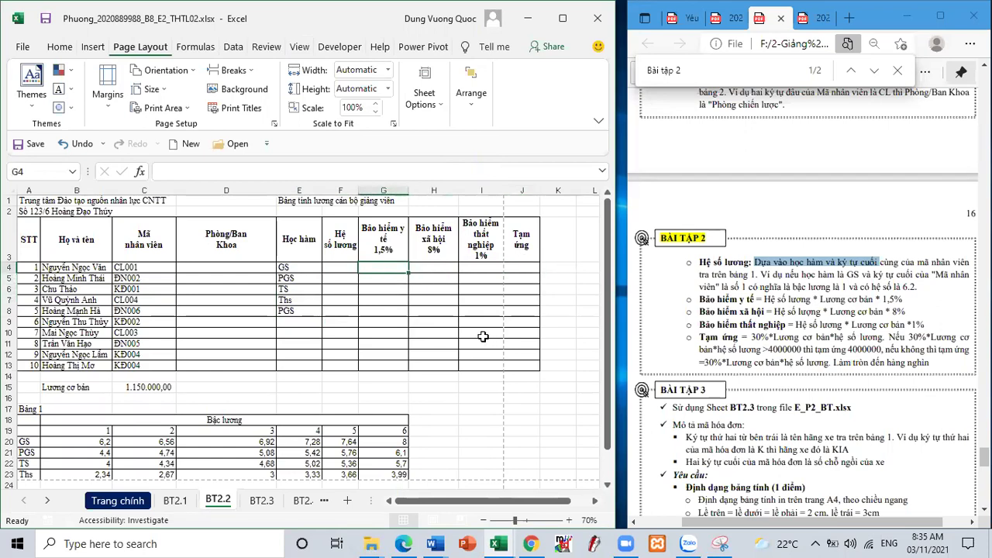
text(=)
click(147, 386)
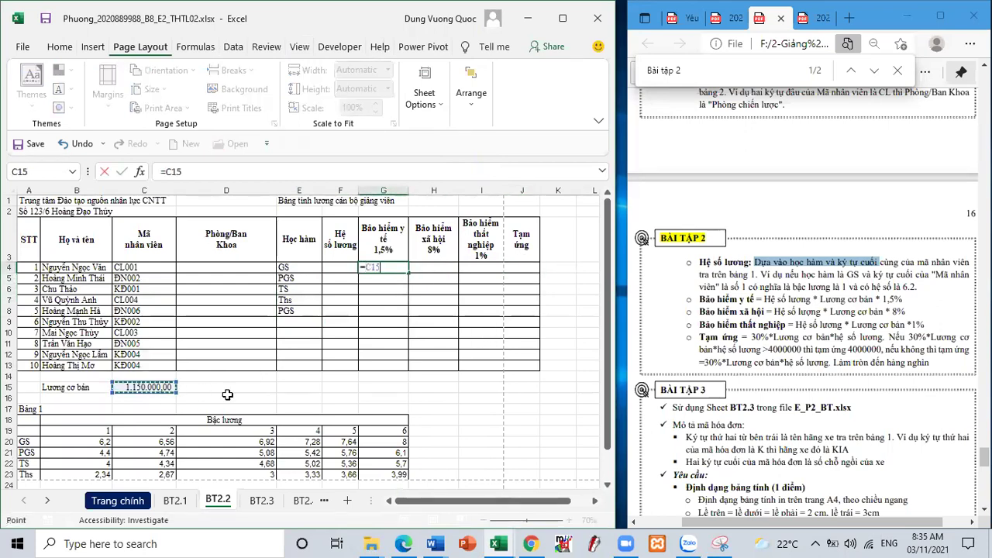
key(F4)
text(*()
key(BackSpace)
click(335, 269)
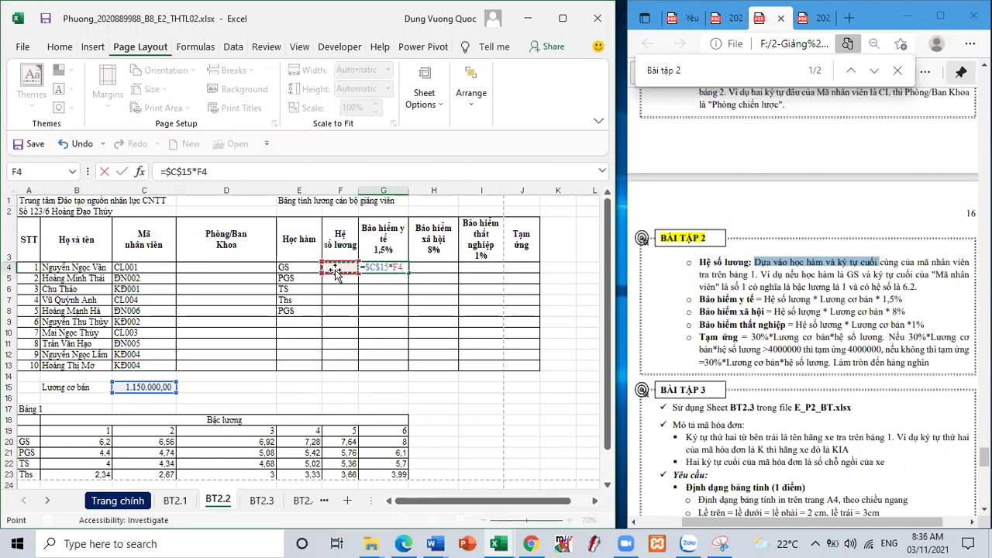
text(*1,5)
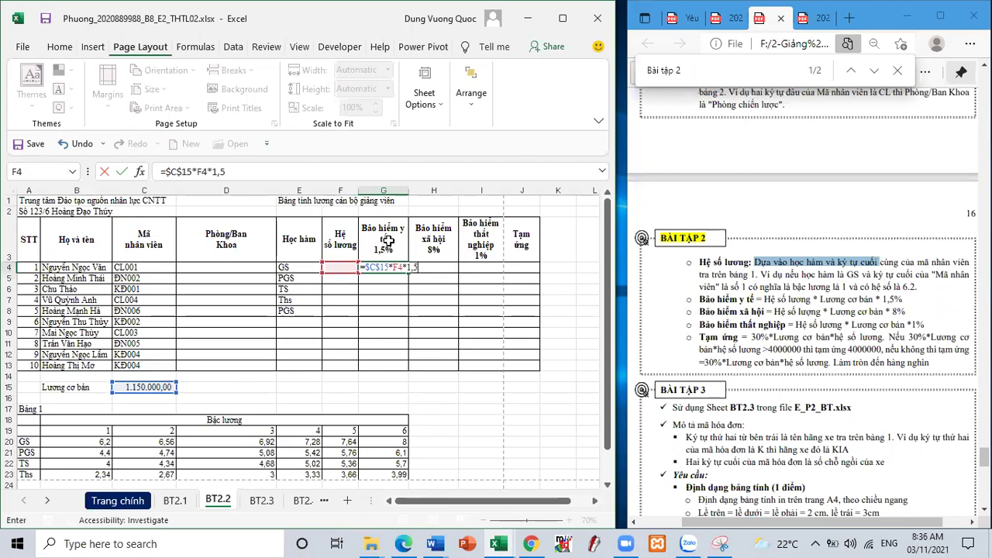
drag(431, 268, 361, 267)
key(ctrl+c)
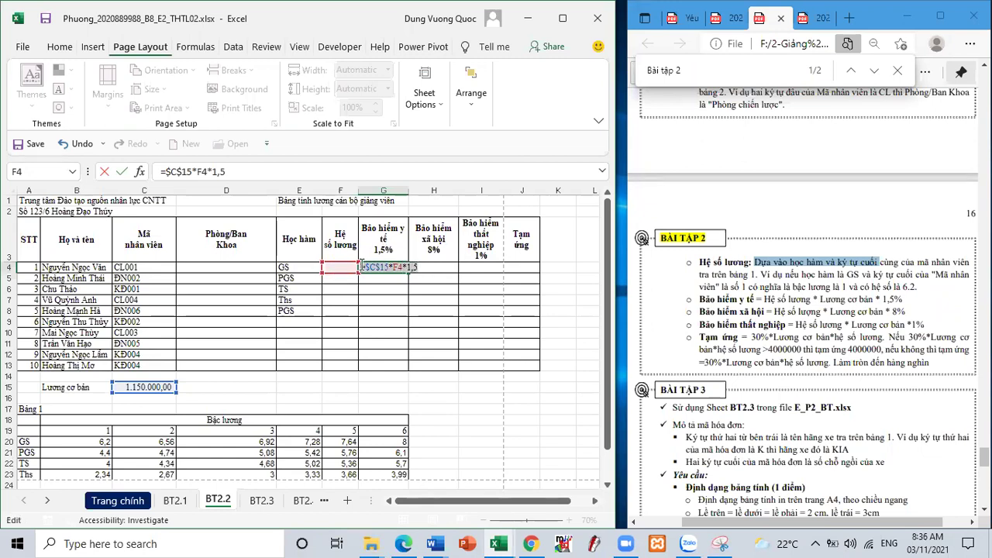
key(Tab)
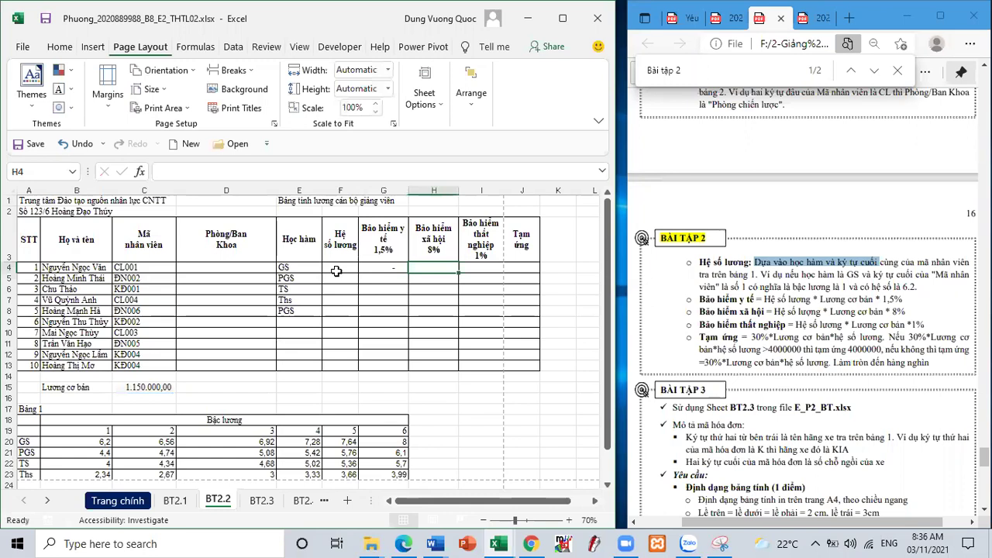
- Paste the formula into H4 and change its rate to 8%
key(ctrl+v)
double_click(436, 266)
key(BackSpace)
key(BackSpace)
text(8)
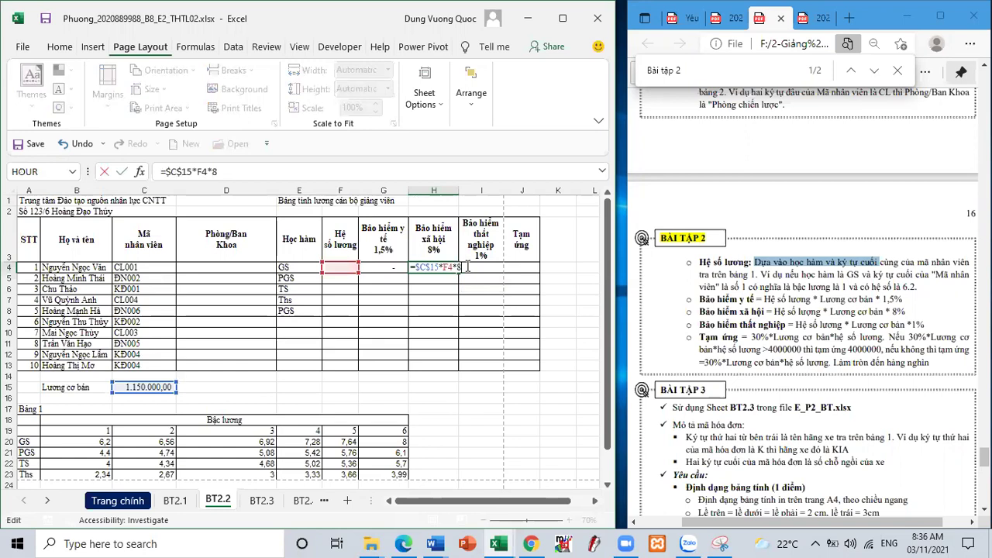
text(%)
key(Return)
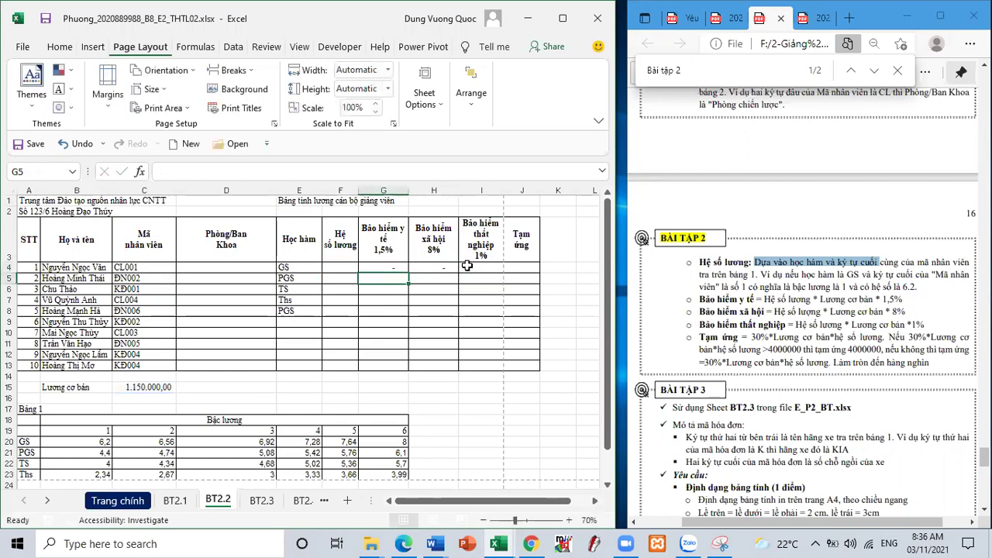
- Make G4's rate 1,5% and create I4's insurance formula with a 1% rate
double_click(406, 266)
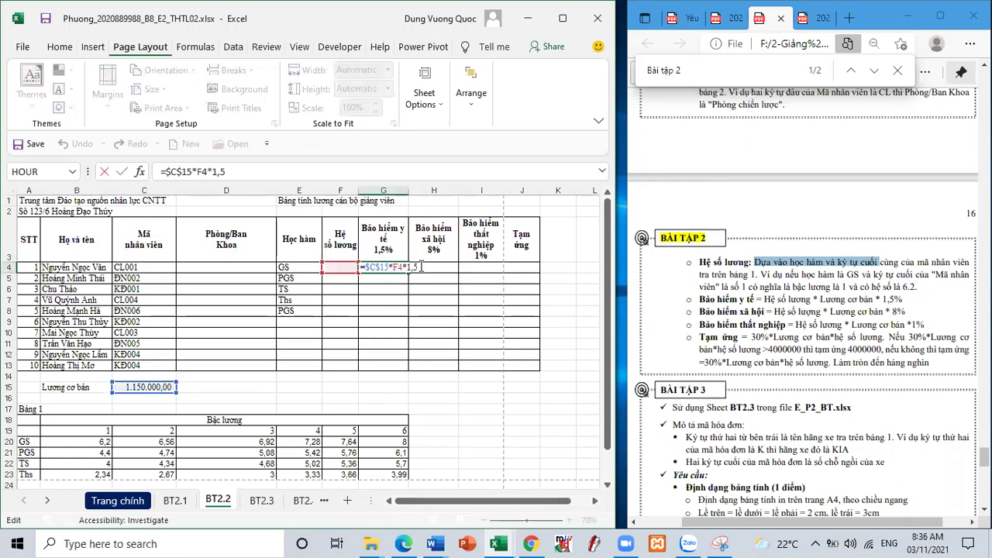
text(%)
key(Return)
click(423, 268)
click(485, 266)
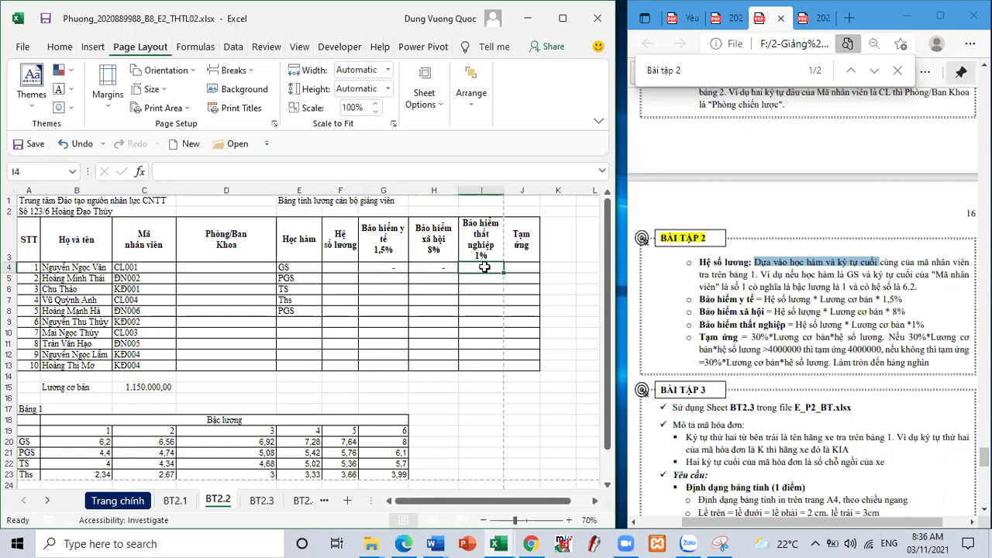
key(ctrl+v)
key(F2)
key(BackSpace)
key(BackSpace)
text(%)
key(Return)
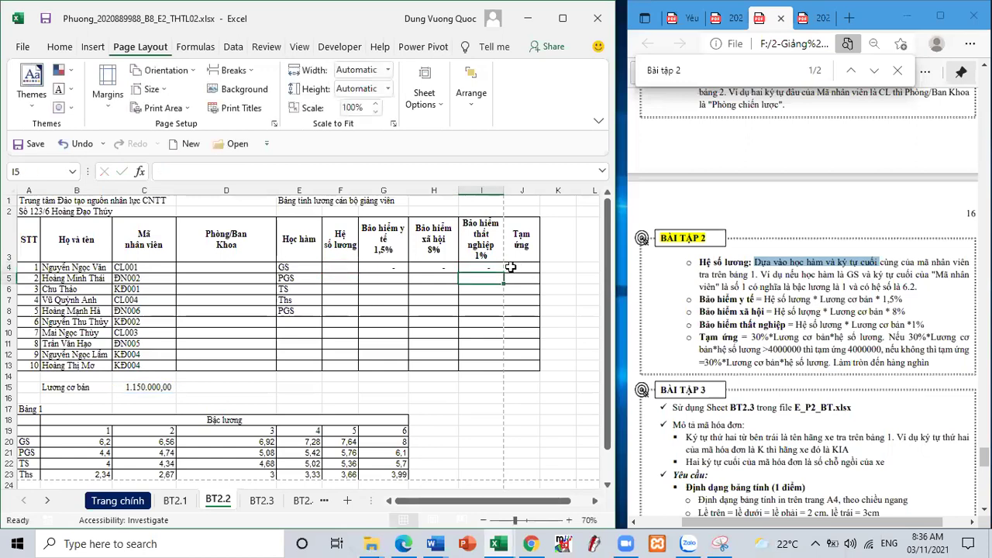
- Fill the G4:I4 formulas down to row 13 and widen column J to fit Tạm ứng
click(385, 268)
drag(450, 268, 496, 364)
double_click(388, 267)
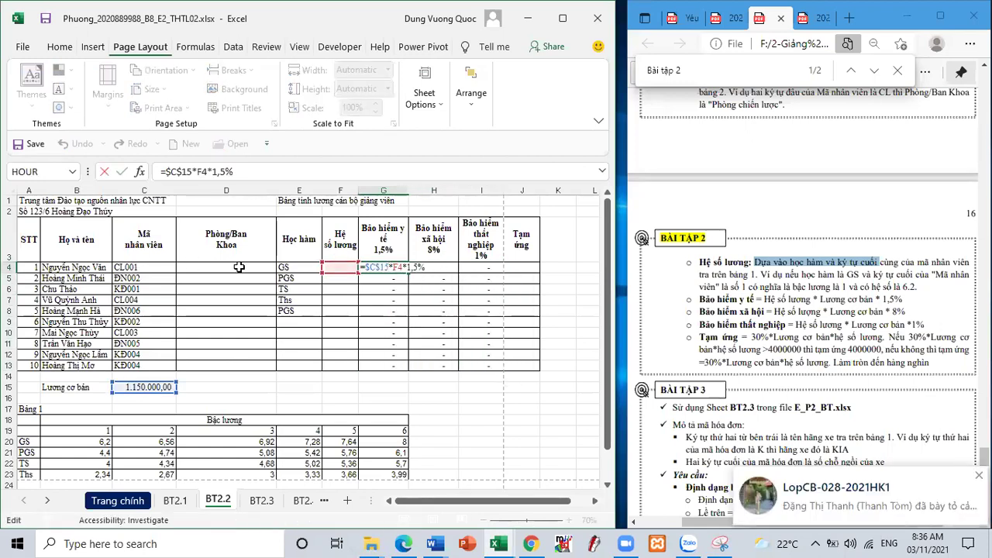
click(518, 267)
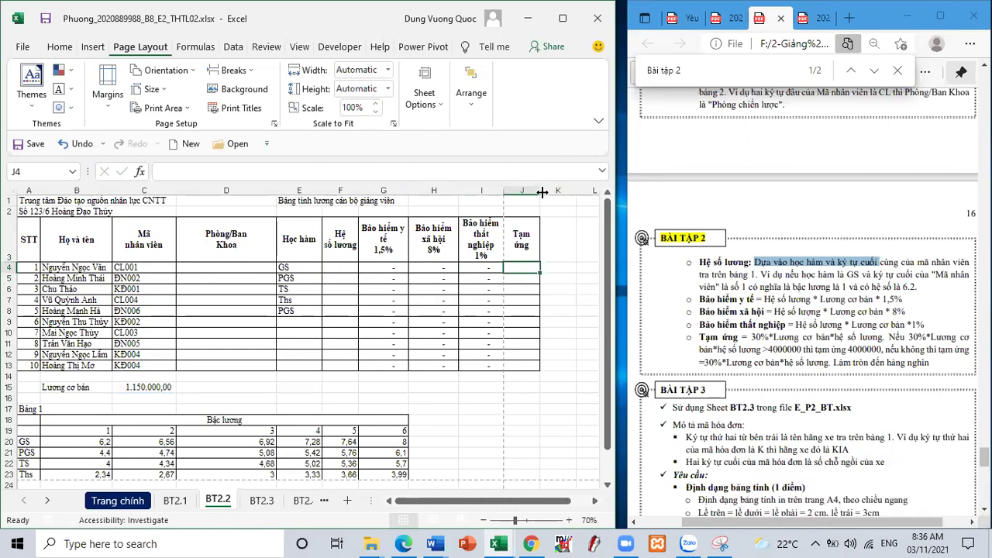
drag(543, 190, 573, 191)
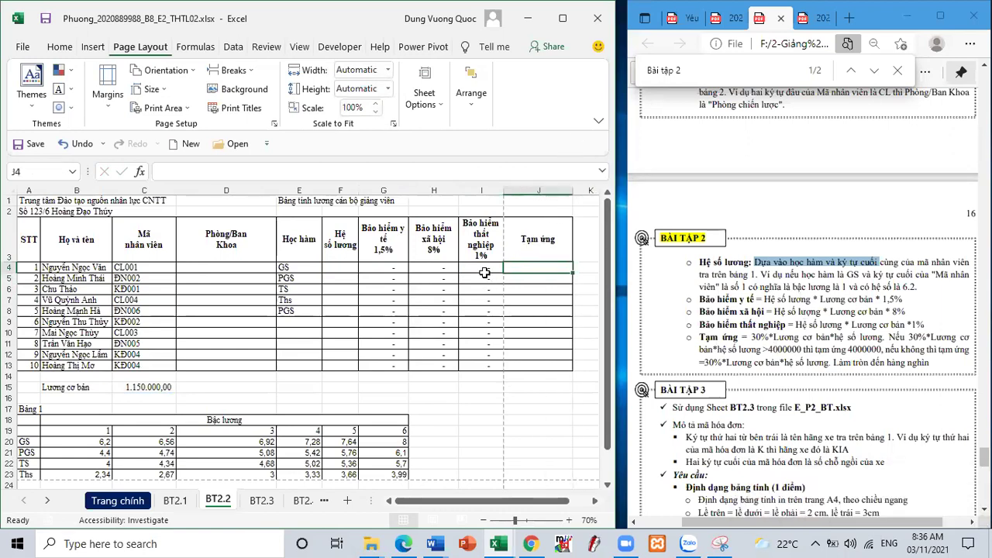
- Replace the warranty bullets with 'Cột tạm ứng: dùng hàm if:' and a sub-line for salary × coefficient × 30% > 4000000
click(438, 542)
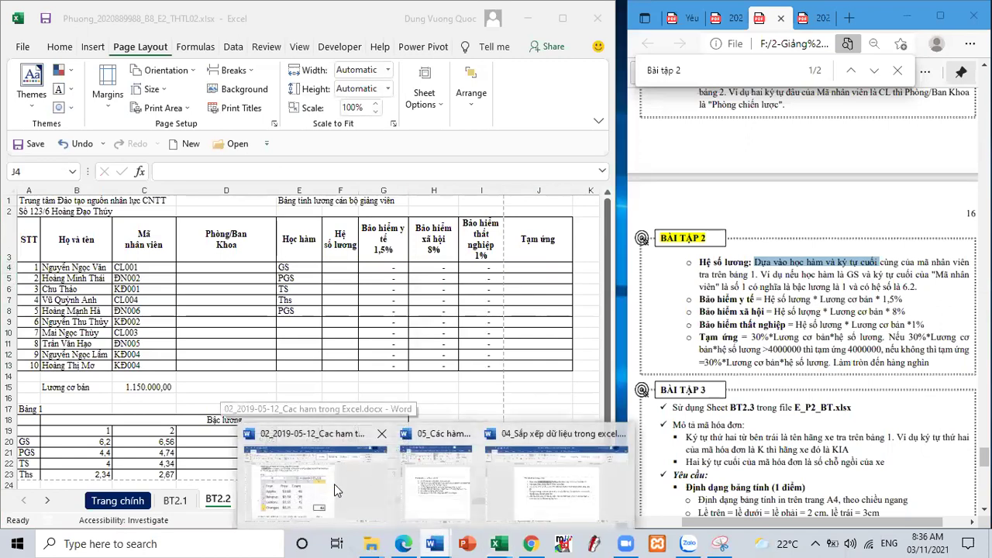
click(425, 489)
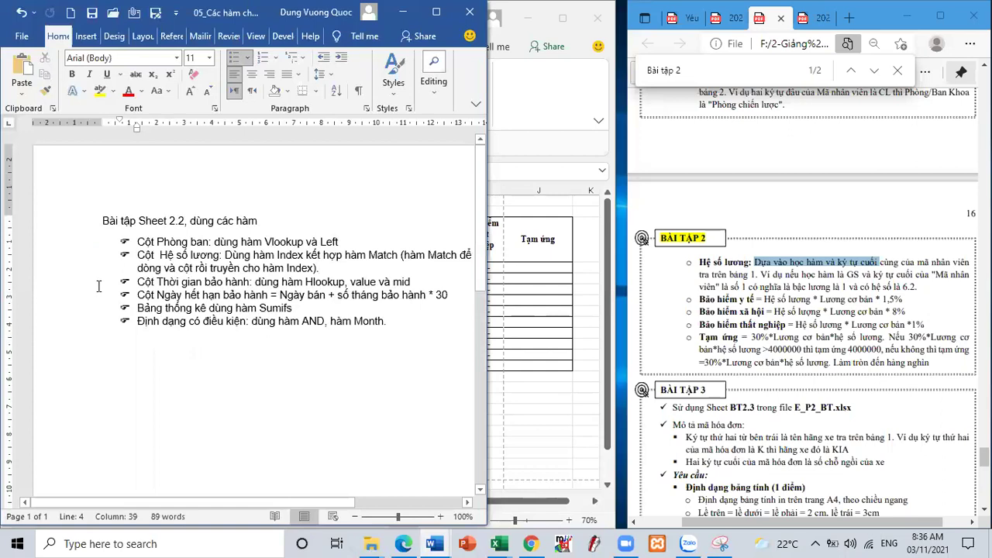
drag(87, 284, 99, 302)
text(Cộ)
text(t )
text(tam ưn)
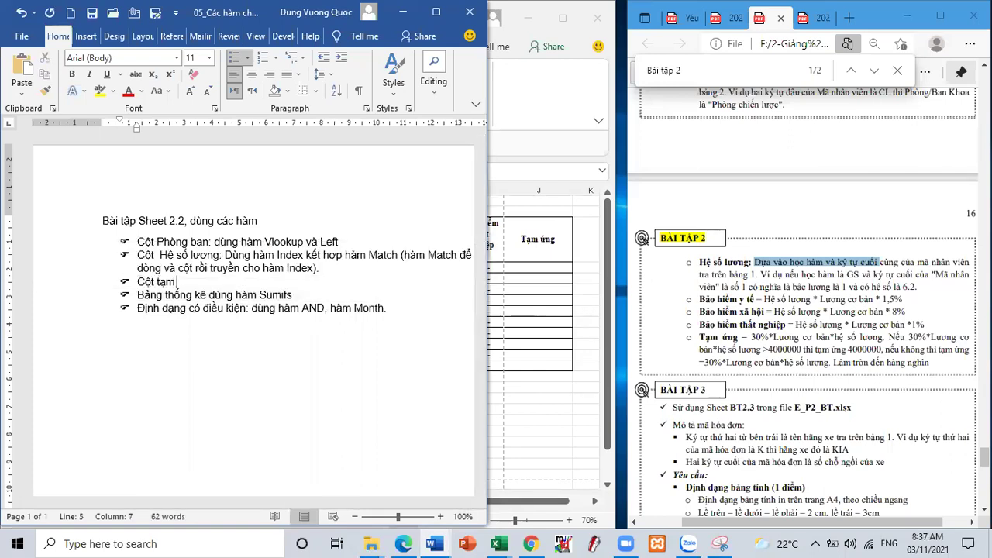
text(g: dưùng hàm )
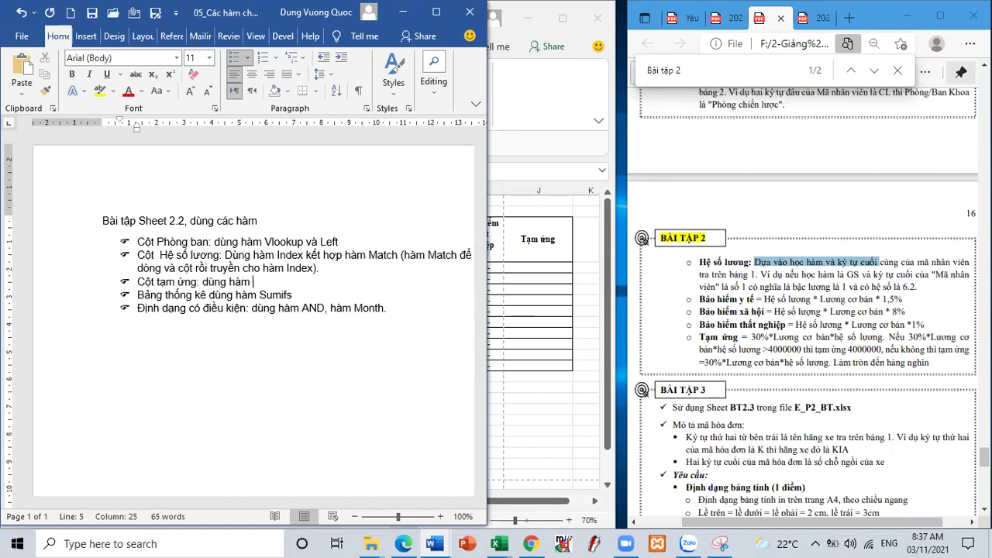
text(if)
text(:)
key(Return)
key(BackSpace)
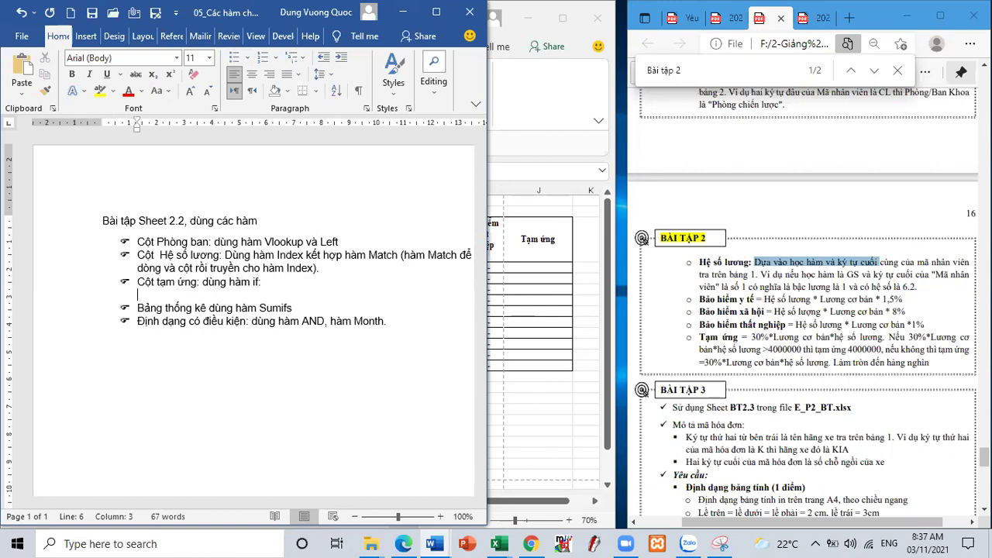
text(+ Nế)
text(u )
text(Luong)
text(w cs)
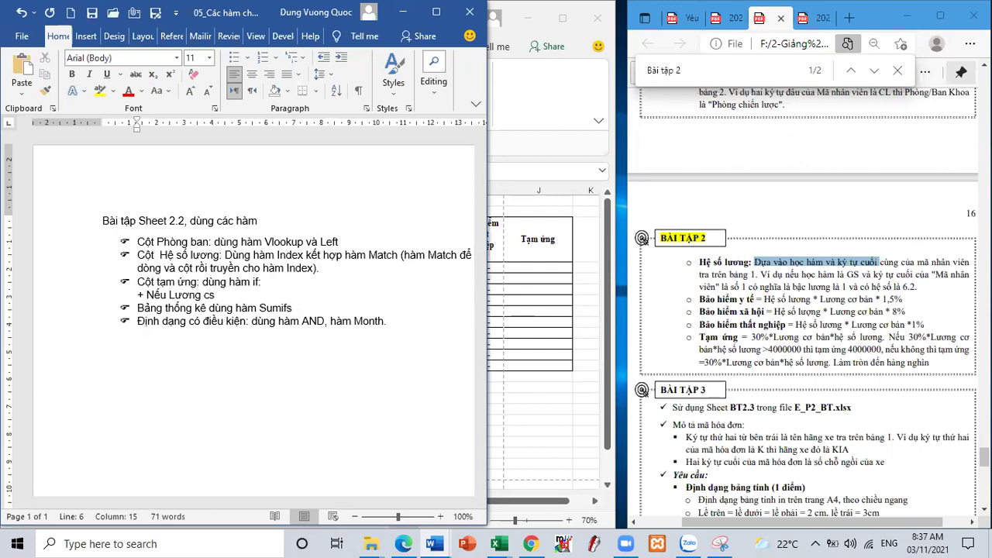
key(BackSpace)
text(bảne)
text( *)
text( HS luong)
text(w)
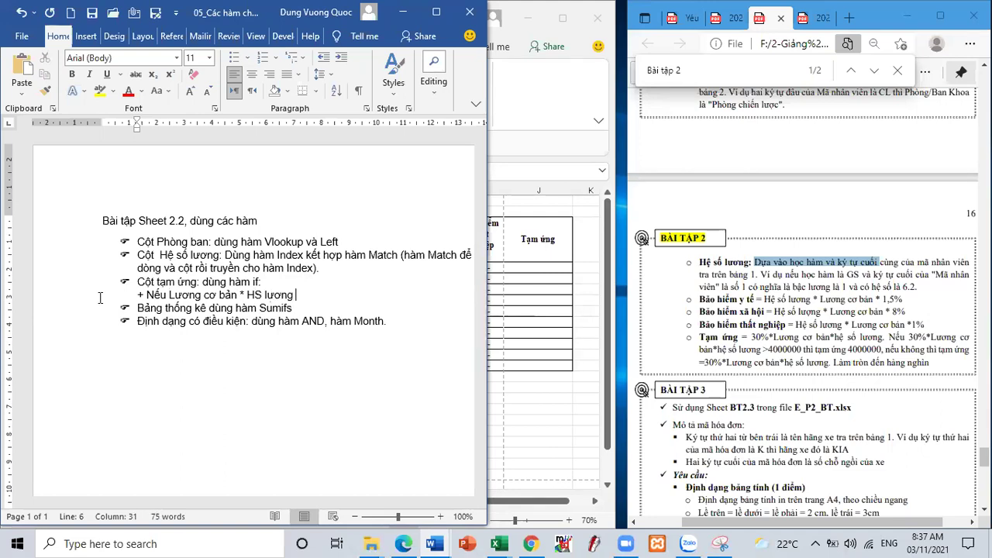
text( * 30% > 4000000 thì )
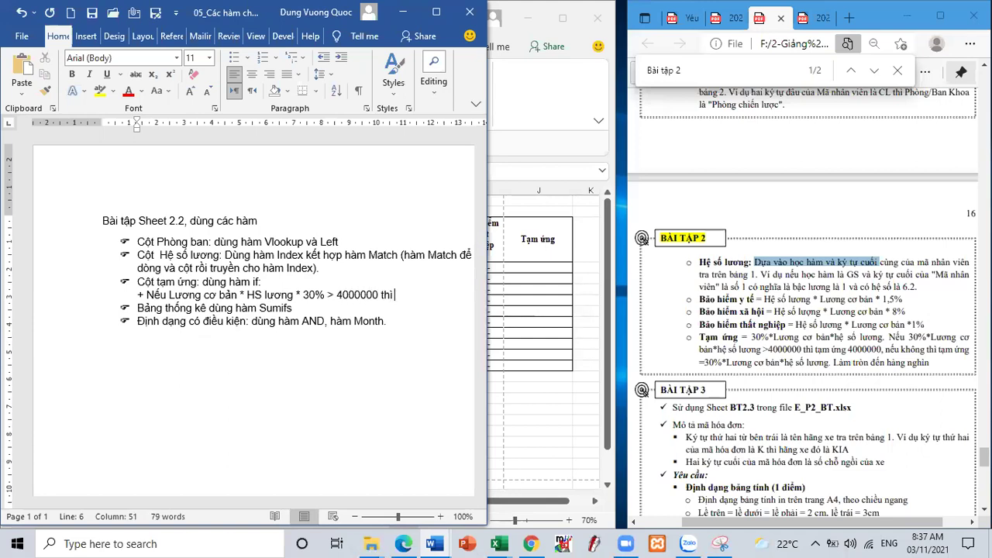
text(tạm ưng 40000)
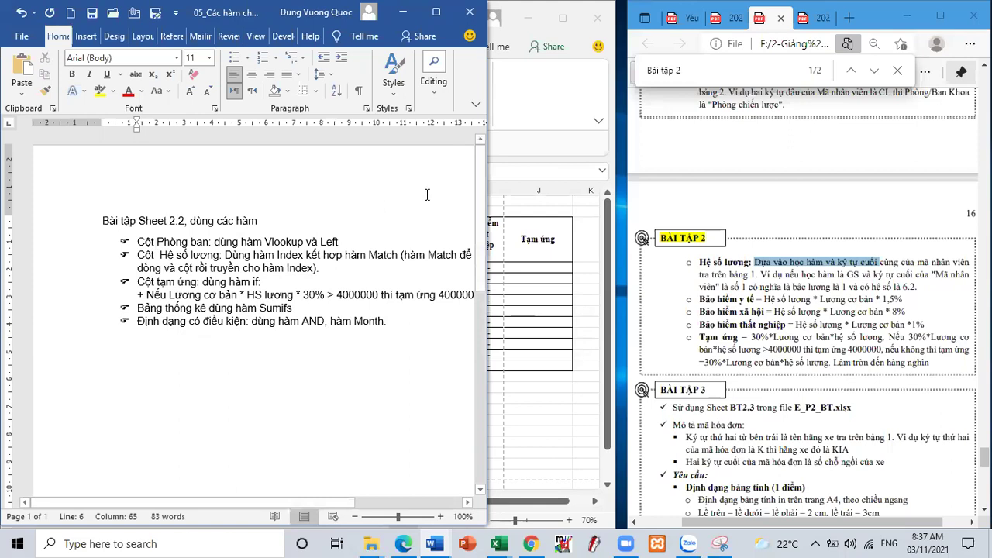
text(0)
- Complete the 4000000 cap and add a '+ Còn lại: Tạm ứng =' line with the 30% salary expression
drag(488, 182, 595, 181)
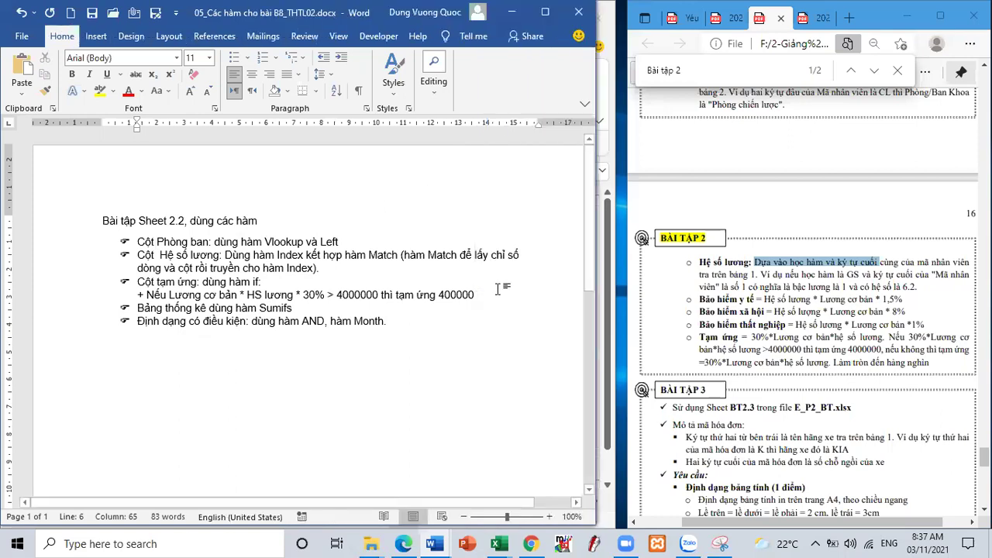
text(0)
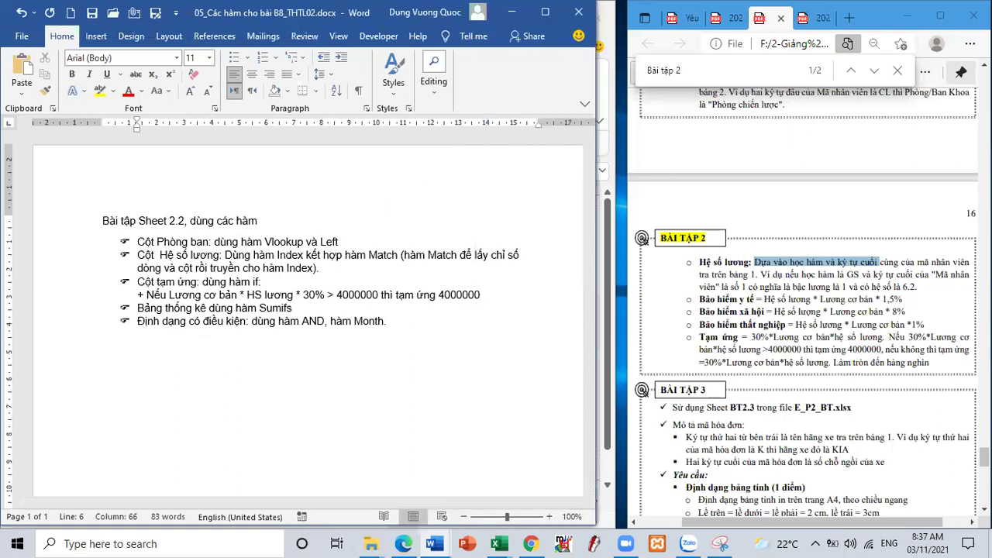
text(;)
key(Return)
text(+)
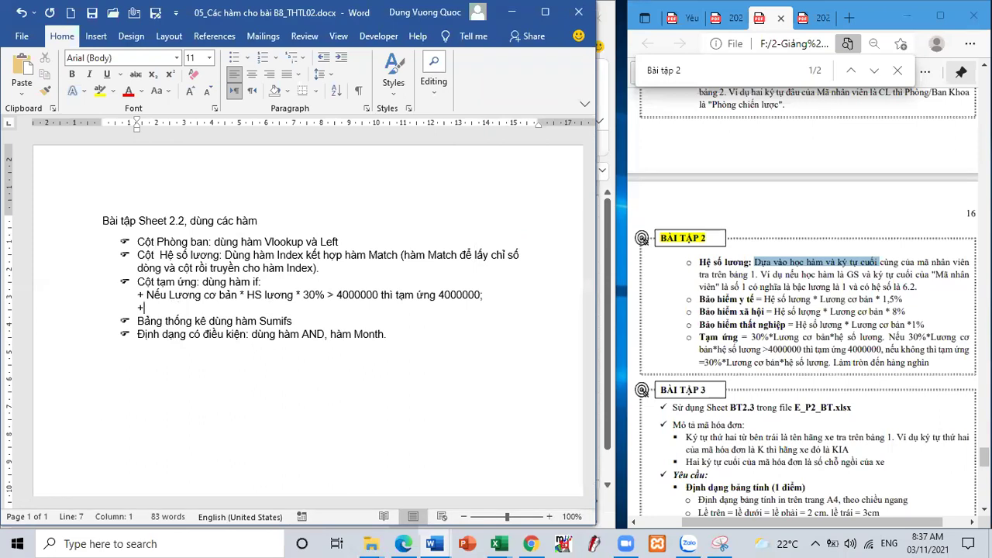
text( COn lại)
click(161, 308)
key(BackSpace)
text(ộ)
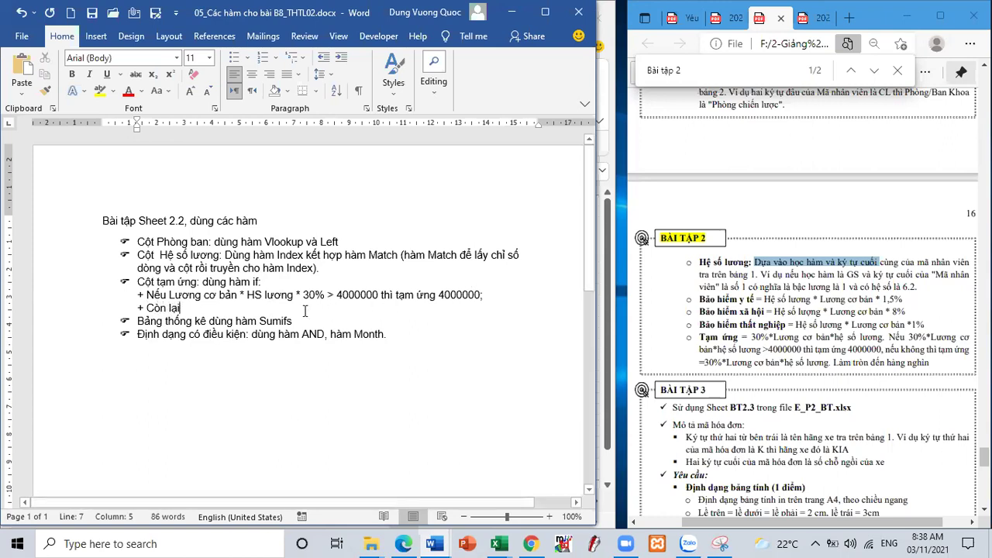
text(: )
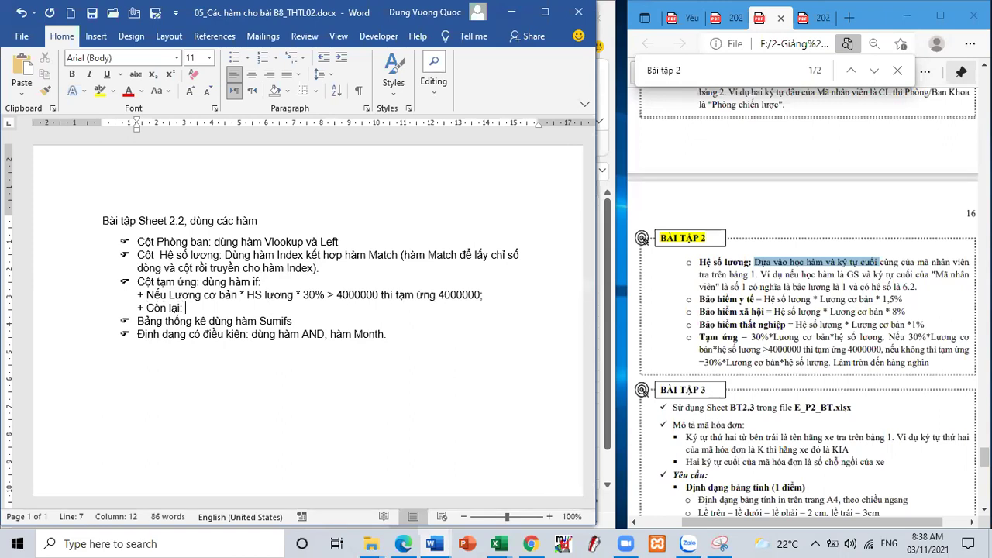
text(Tạm ưng =)
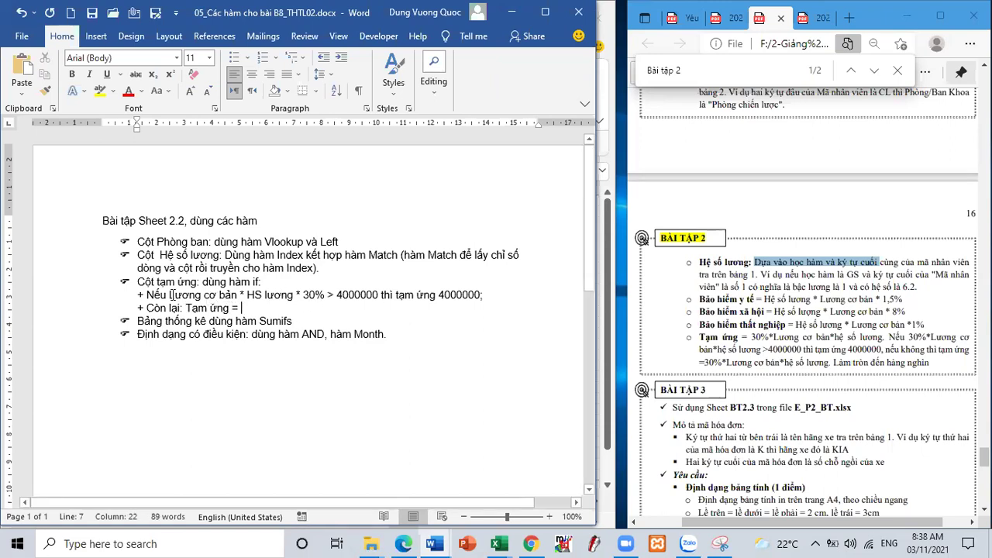
drag(177, 295, 326, 294)
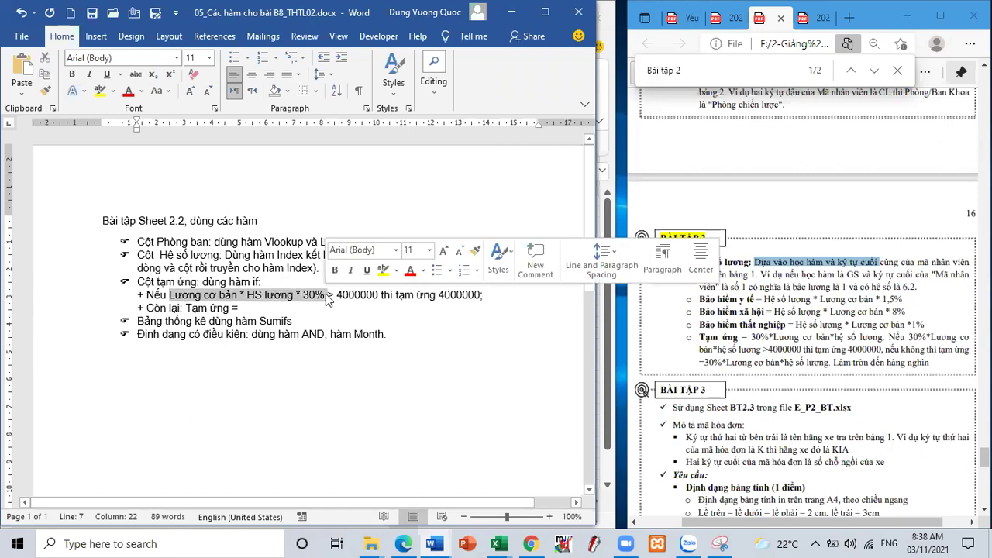
key(ctrl+c)
click(324, 308)
key(ctrl+v)
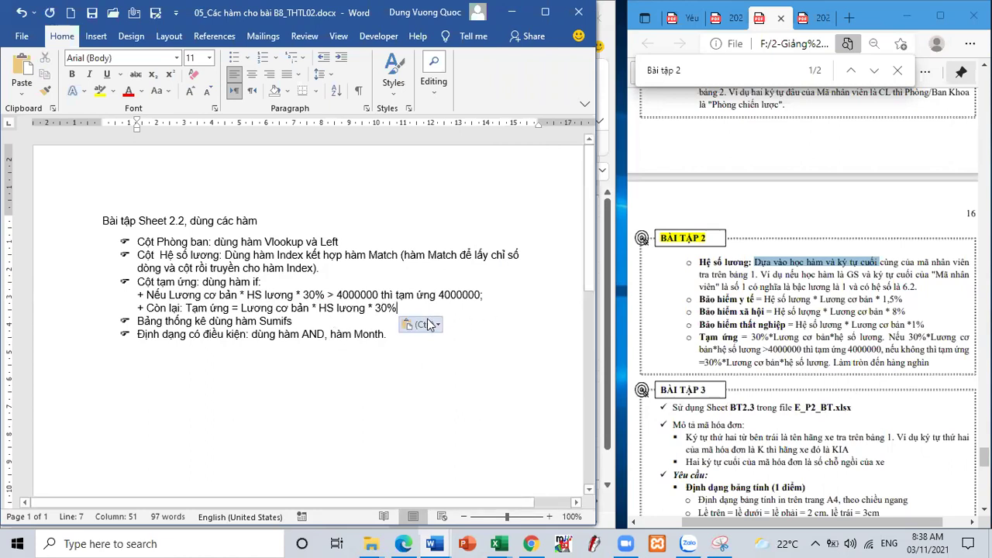
- Append 'và hàm round để làm tròn' to the IF heading of the Tạm ứng bullet
click(262, 282)
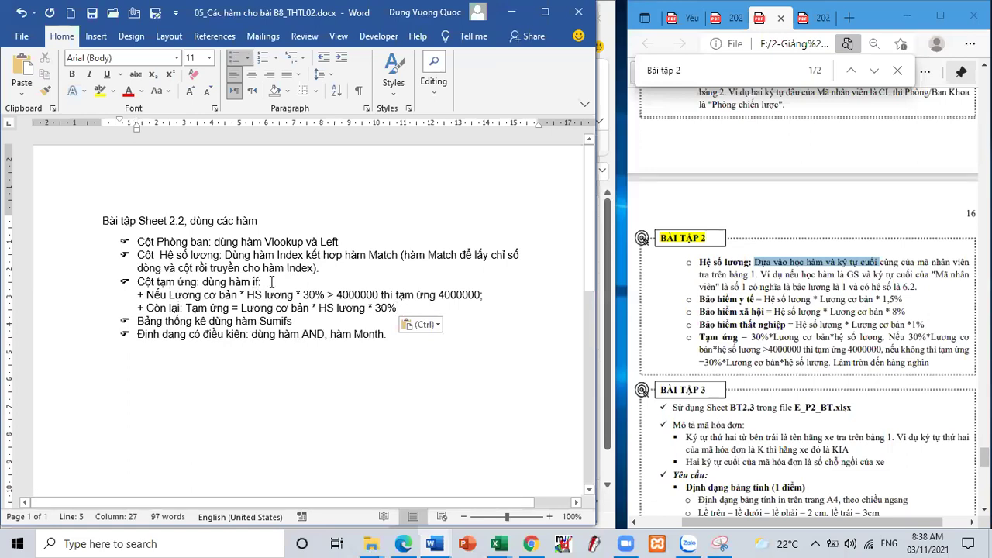
text(và hàm ro)
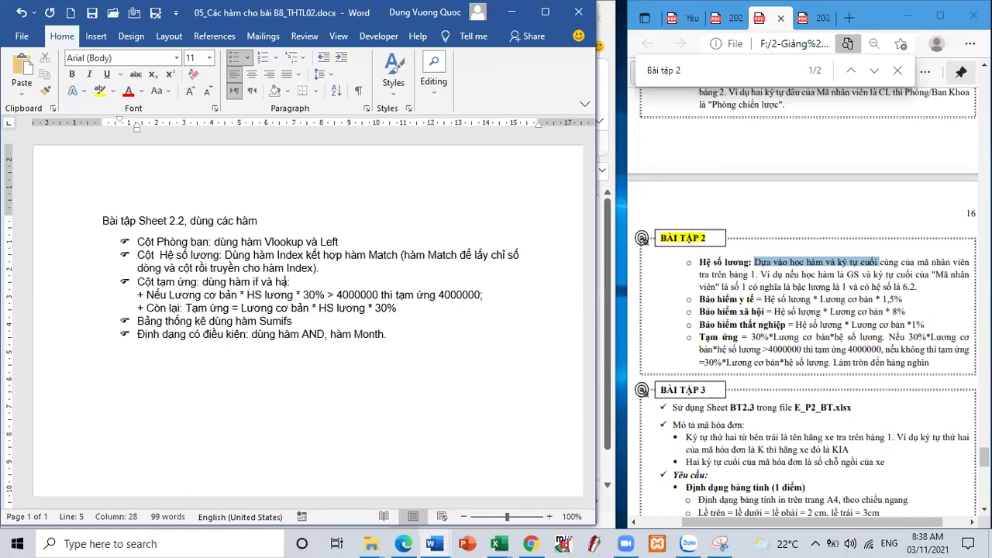
text(und)
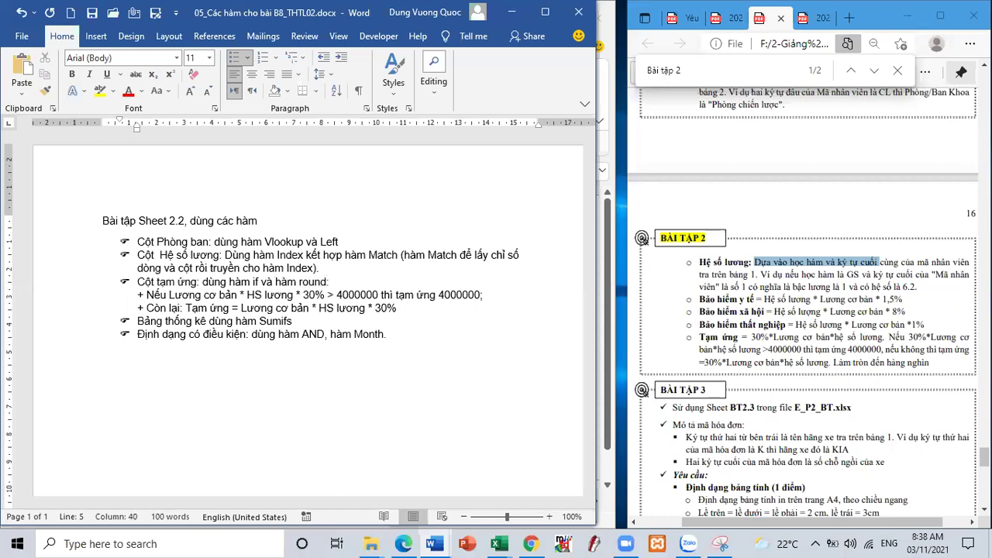
text( để lamg tồn)
key(BackSpace)
key(BackSpace)
text(òn:)
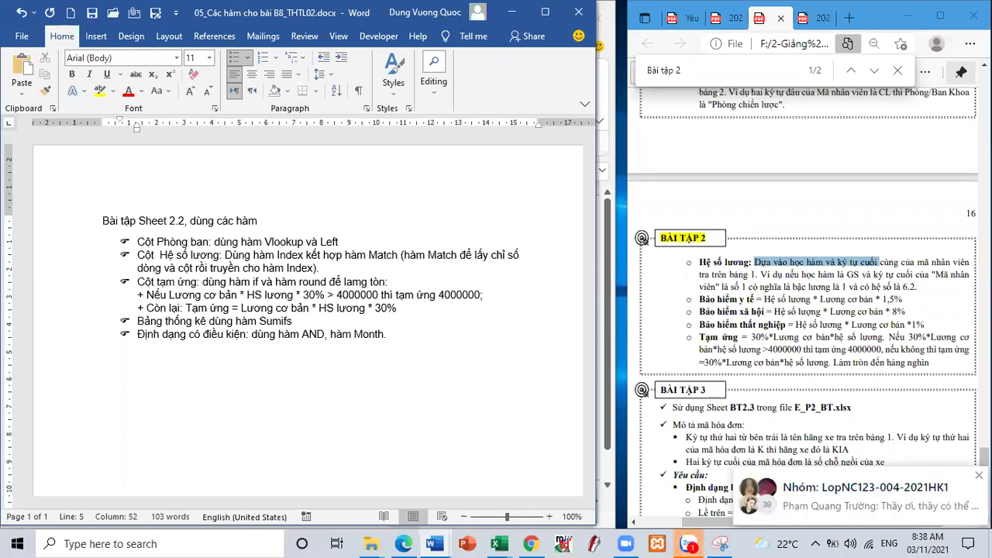
key(BackSpace)
key(BackSpace)
key(BackSpace)
key(BackSpace)
key(BackSpace)
text(tròn)
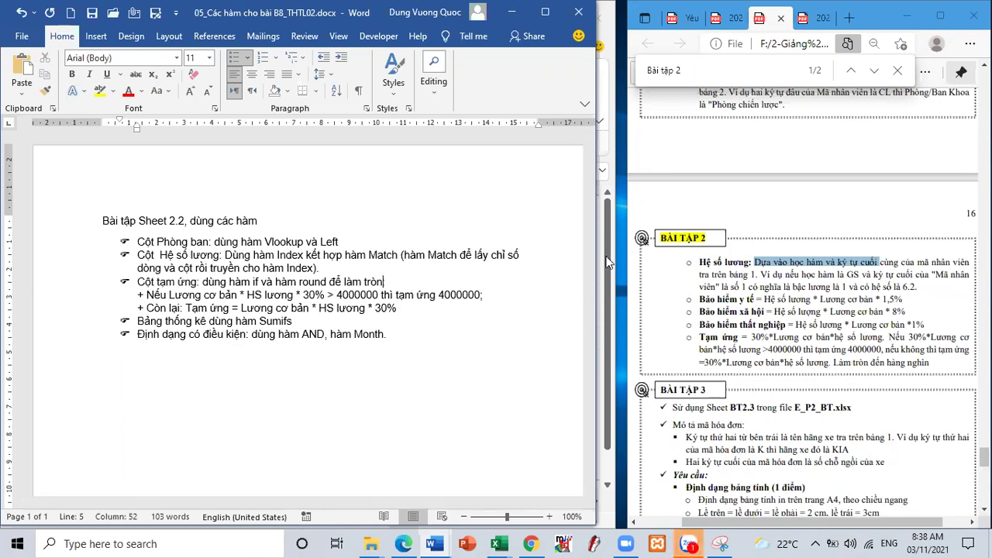
key(alt+Tab)
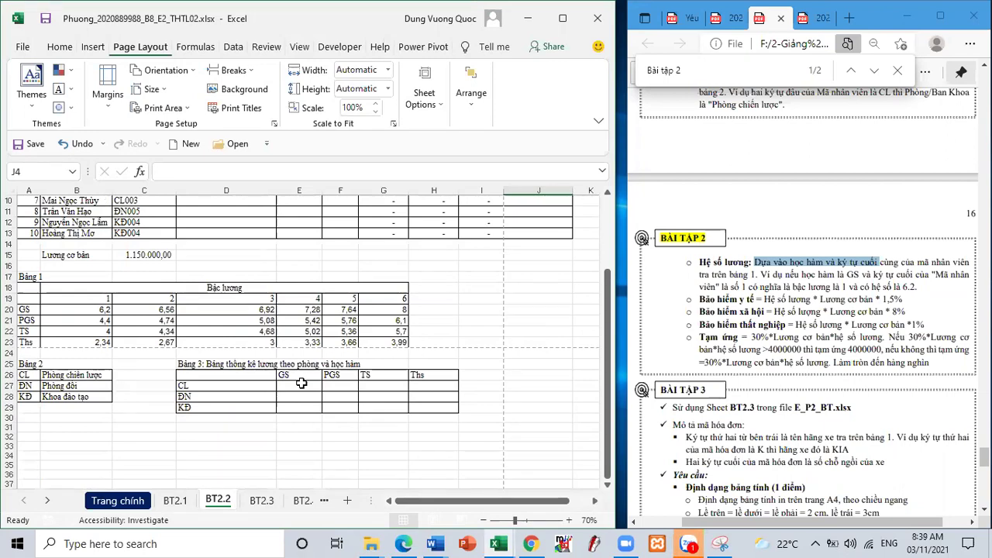
- Look over the Bảng 3 cells D27 and E27, then bring the Word notes forward
click(301, 384)
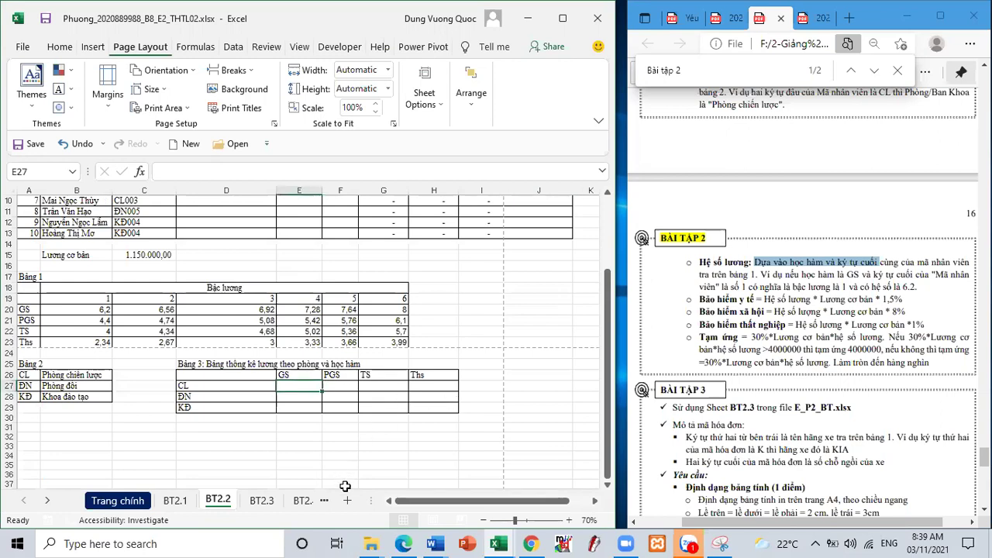
mouse_move(433, 542)
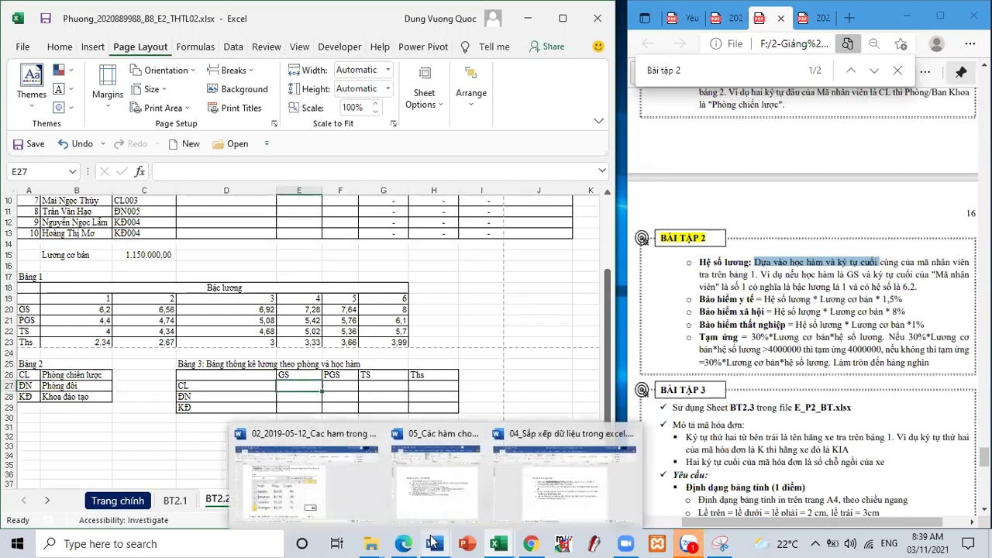
click(197, 382)
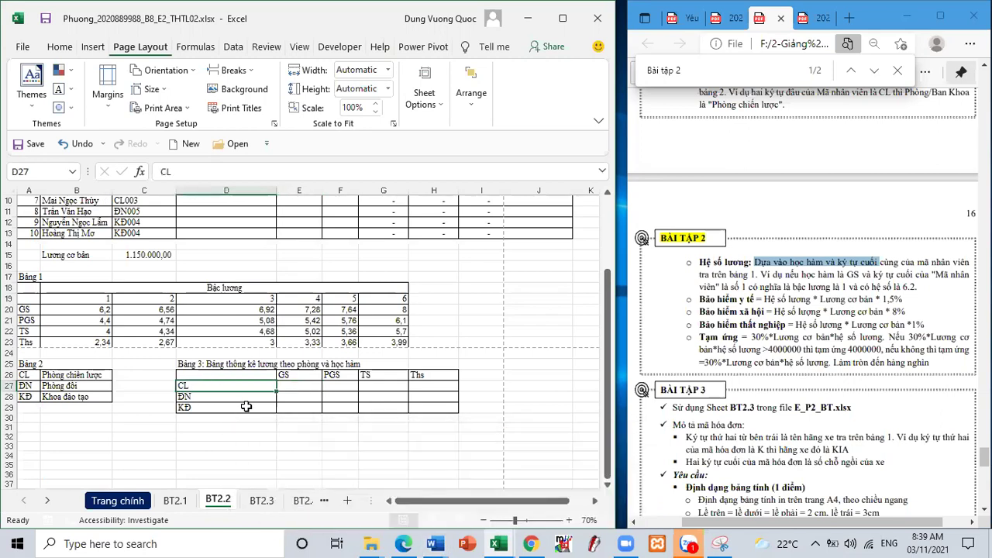
scroll(232, 391, up, 3)
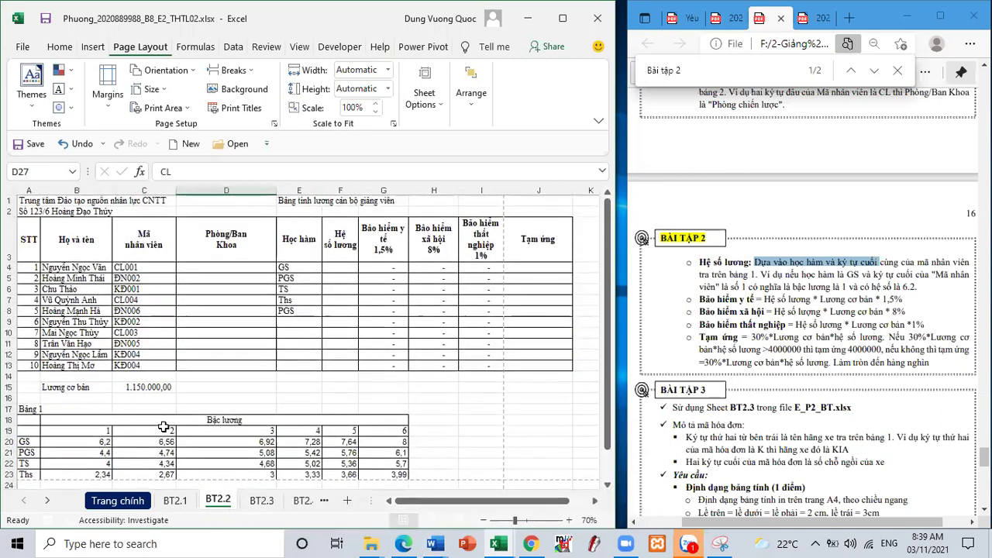
scroll(297, 360, down, 3)
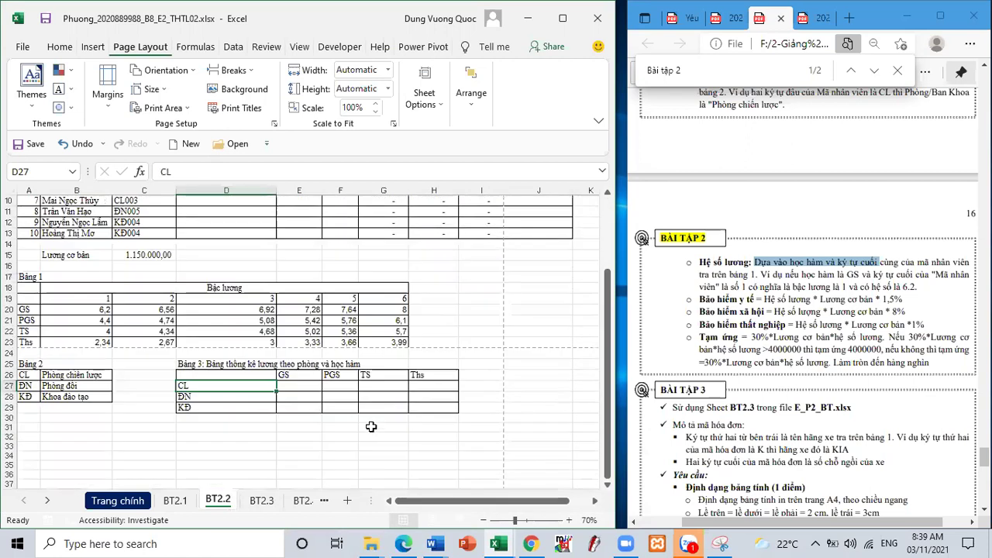
mouse_move(435, 543)
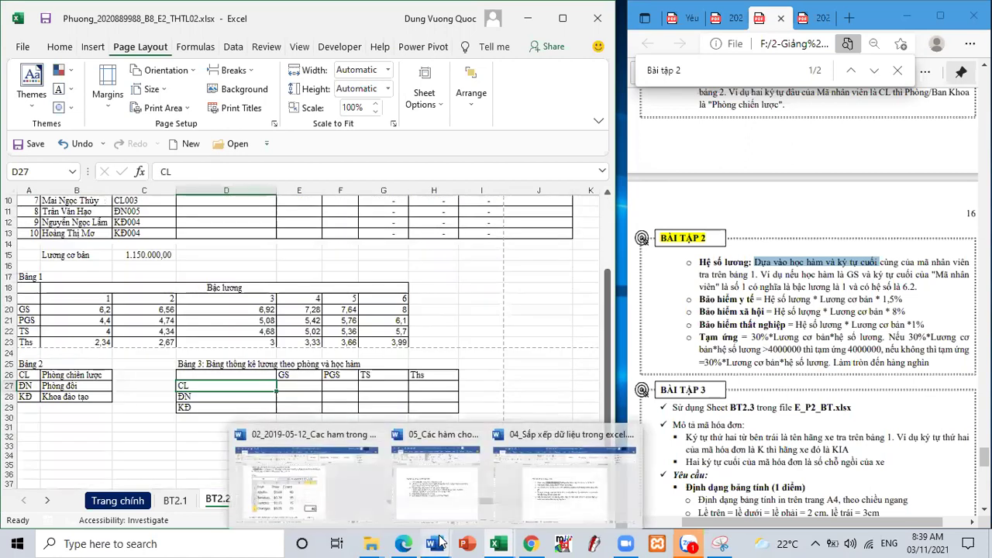
click(446, 496)
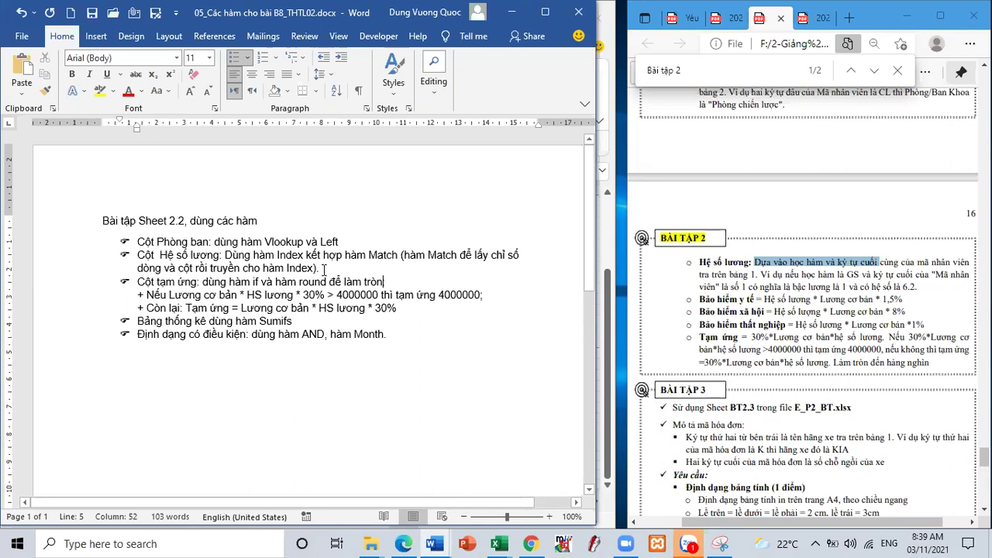
- Insert 'lương theo phòng và học hàm:' into the Sumifs bullet, then minimize Word
key(alt+Tab)
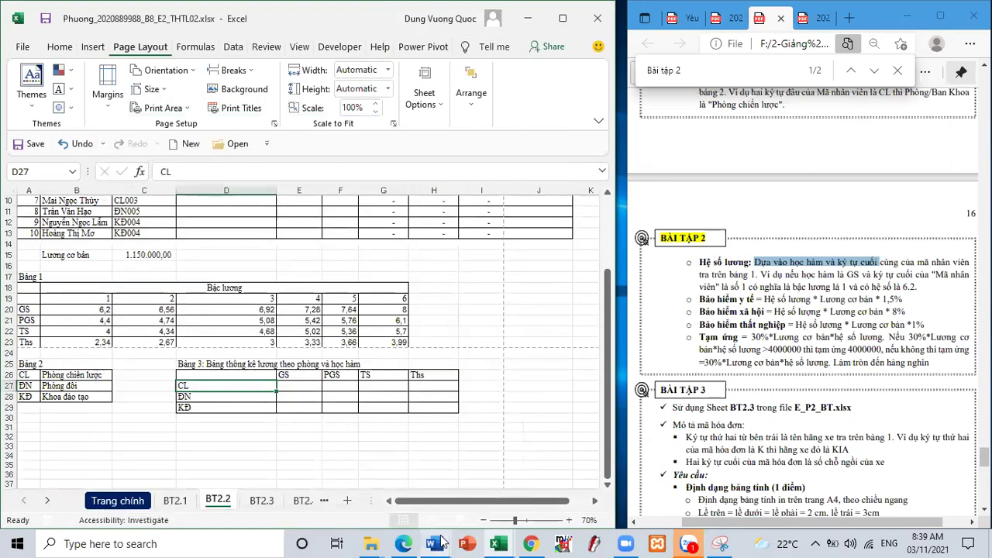
mouse_move(434, 543)
click(349, 465)
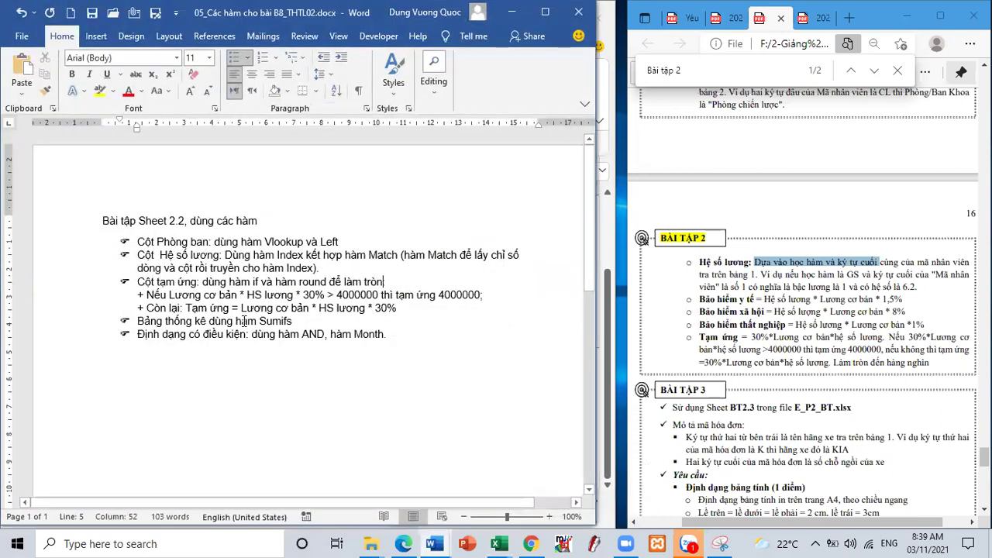
text(lương)
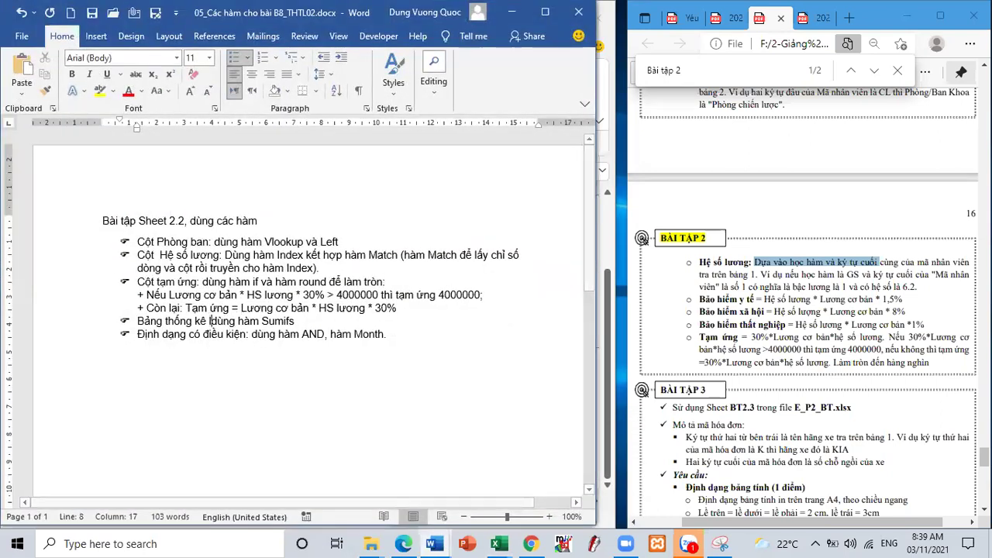
text( theo poho)
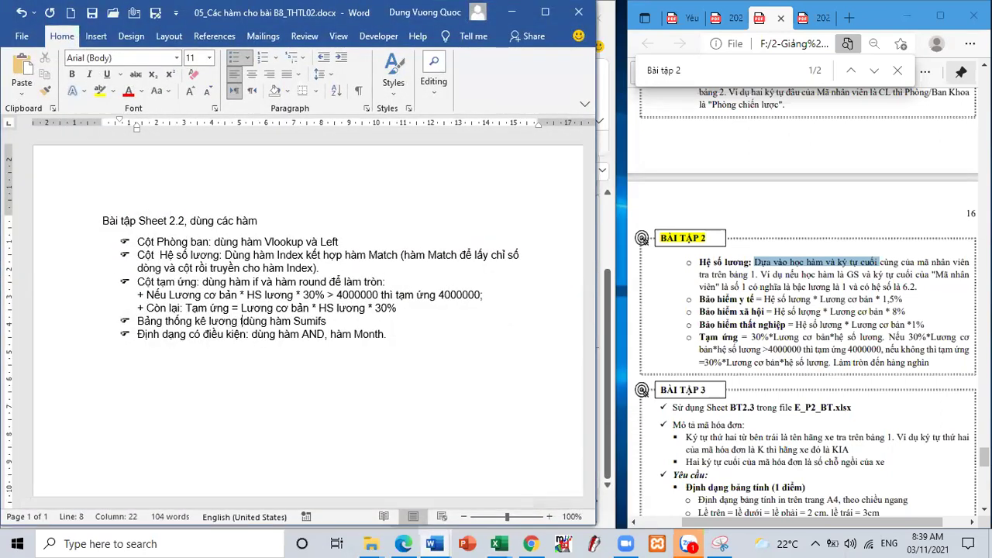
key(BackSpace)
key(BackSpace)
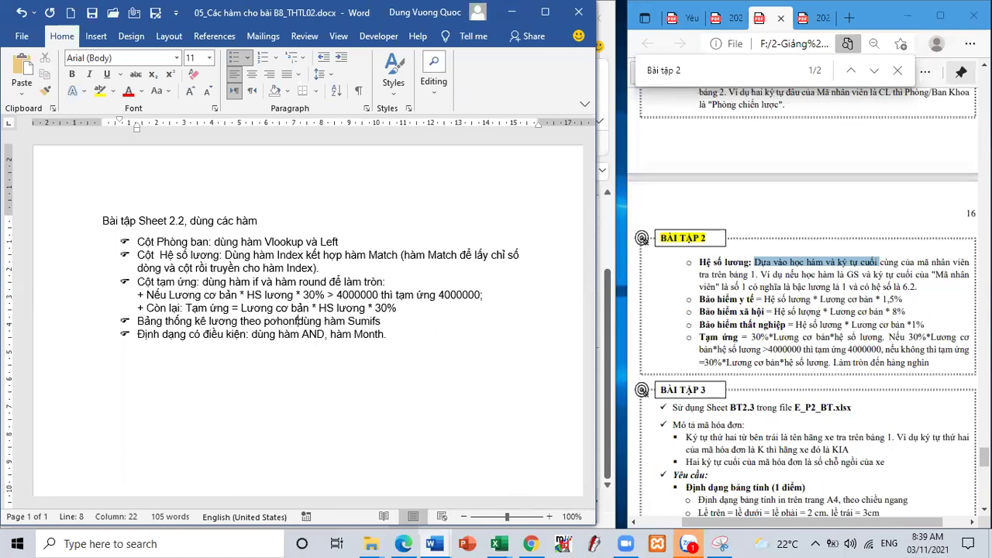
key(BackSpace)
text(hòng )
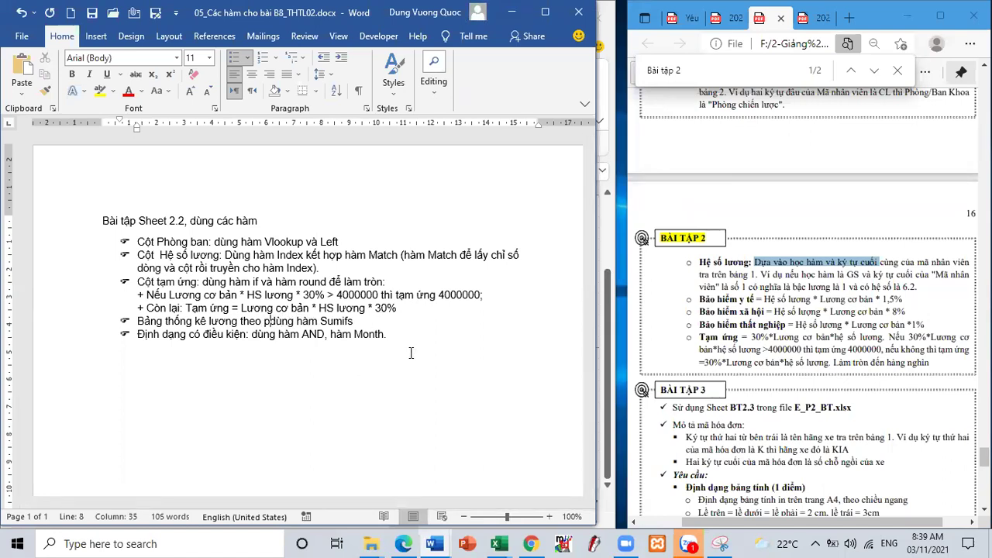
text(và học kla)
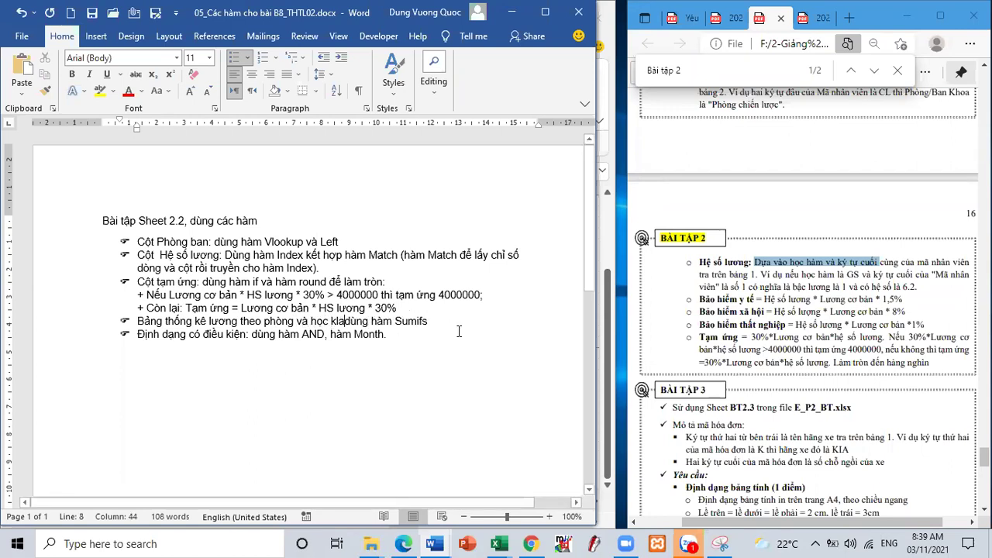
key(BackSpace)
key(BackSpace)
key(BackSpace)
text(hafm)
text(:)
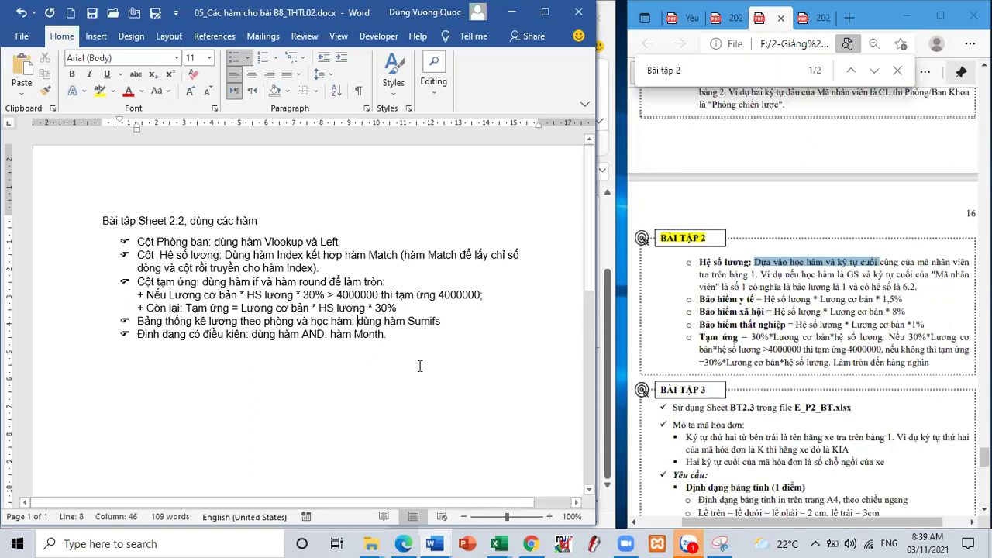
click(778, 349)
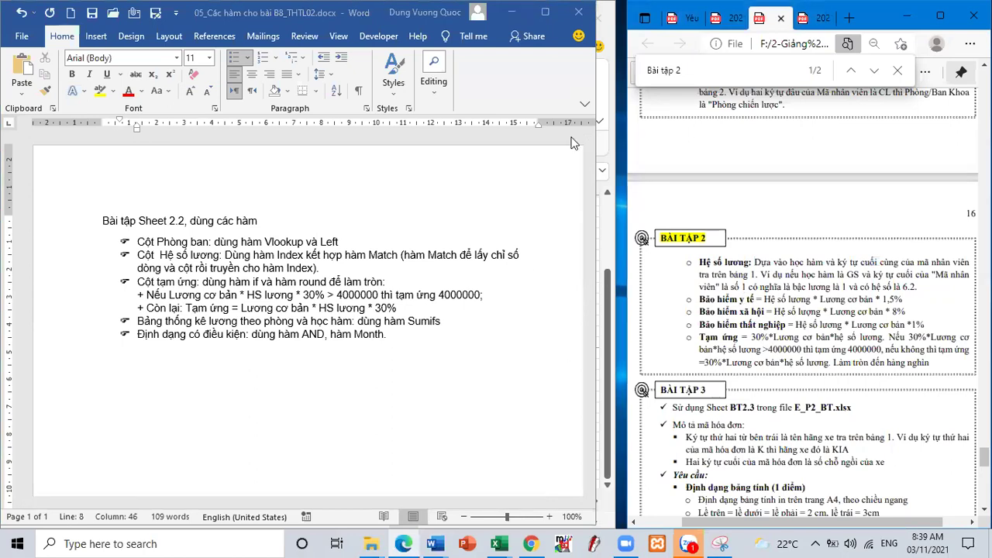
click(510, 12)
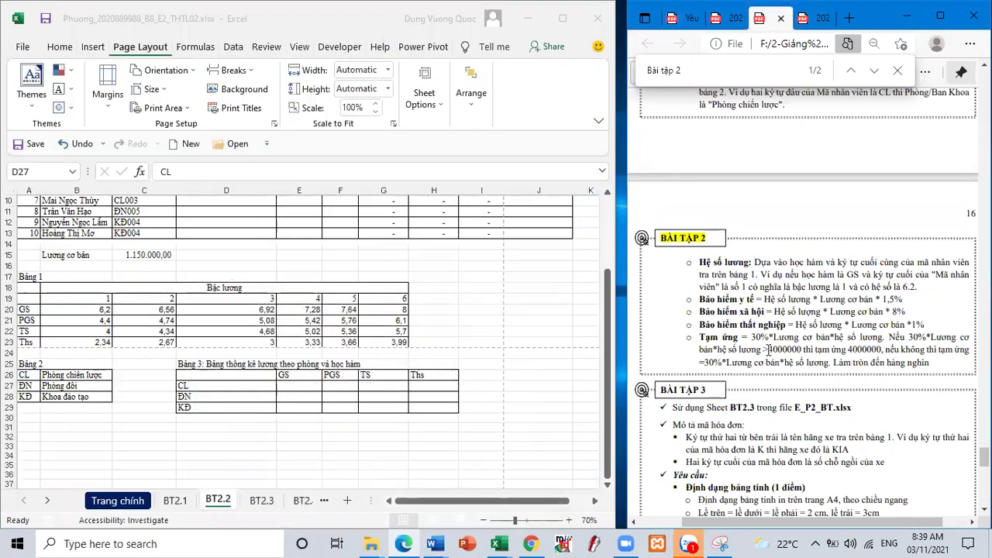
- Read the học hàm validation requirement in the assignment PDF, then open the 23-page reference PDF at page 1
click(675, 18)
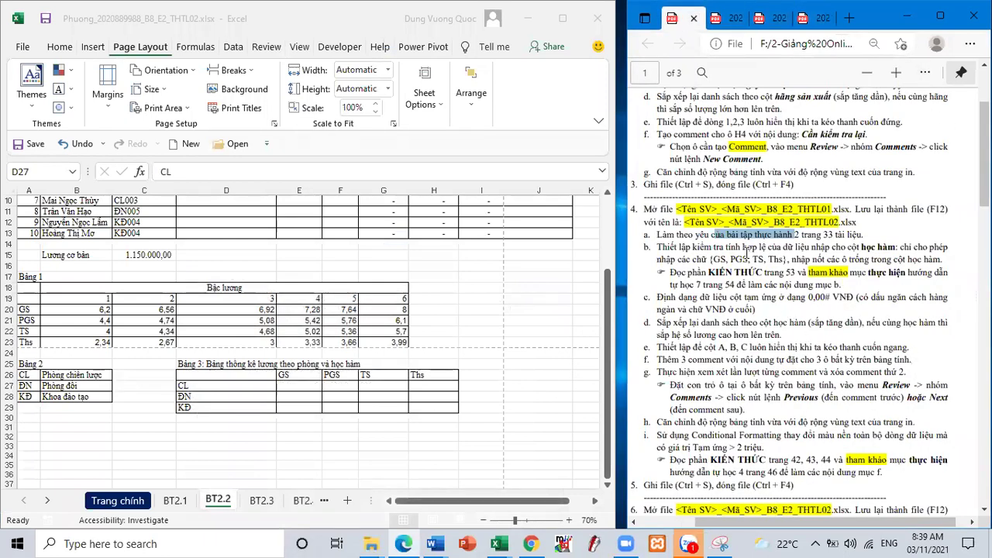
drag(742, 248, 856, 255)
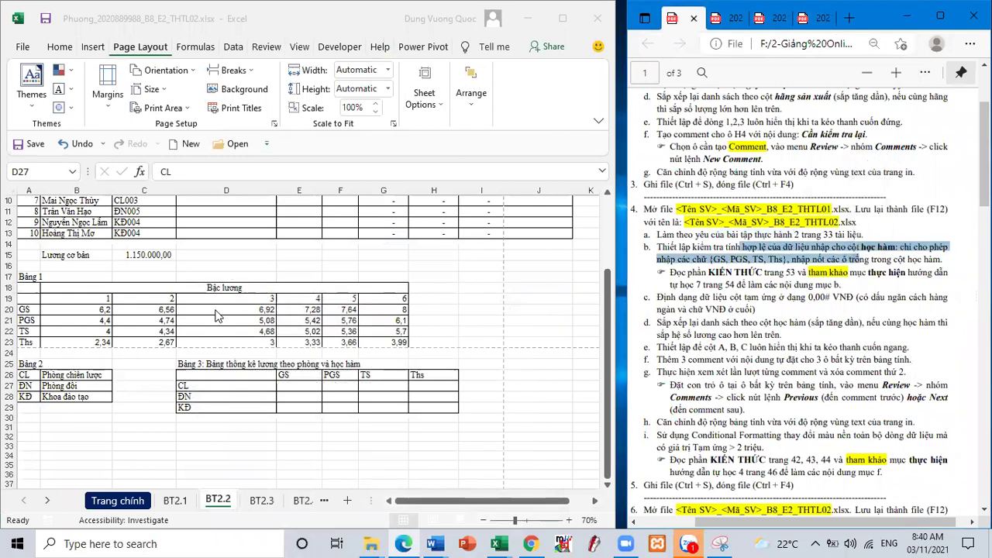
scroll(267, 283, up, 2)
scroll(267, 283, up, 1)
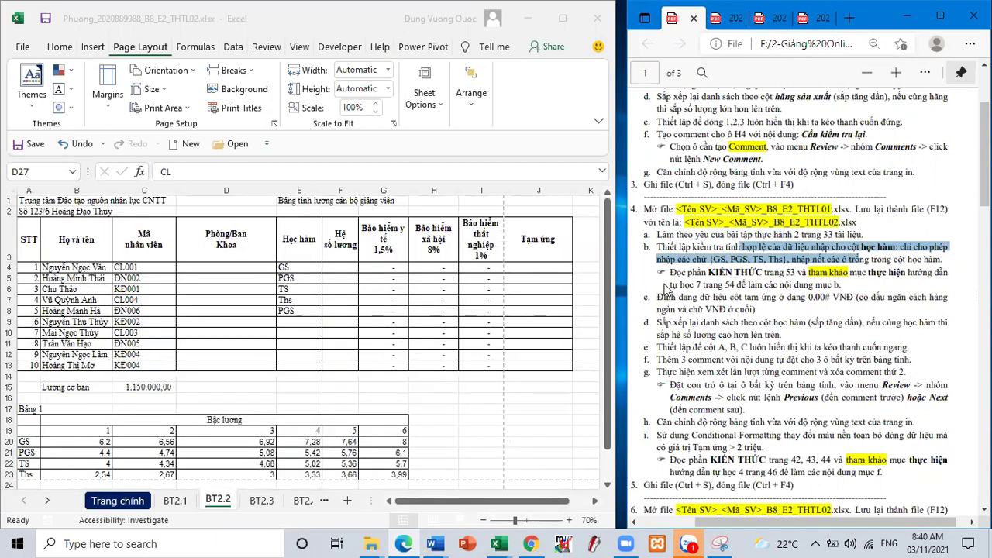
click(814, 21)
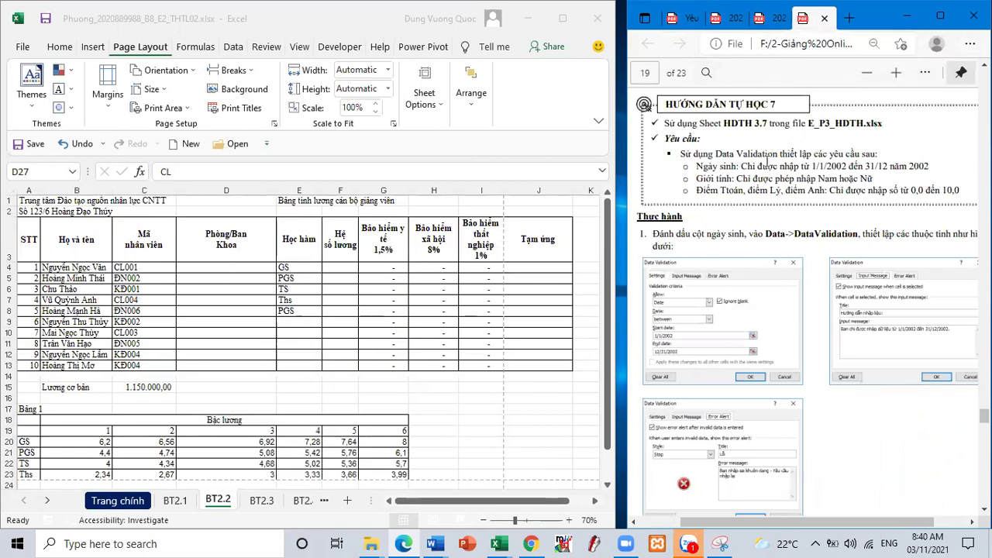
key(Home)
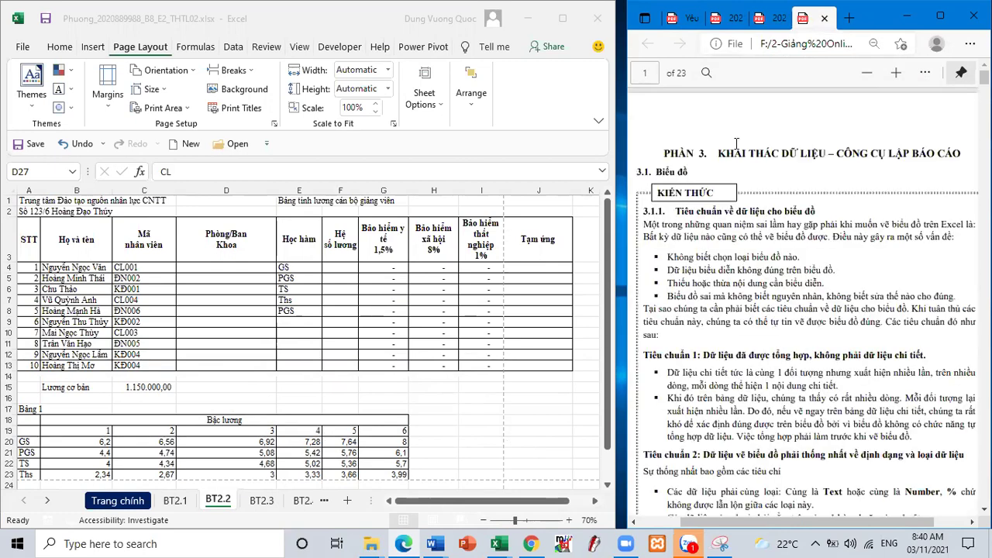
- Search the reference PDF for 'tự học 7' to reach the HƯỚNG DẪN TỰ HỌC 7 section
click(706, 73)
text(tu)
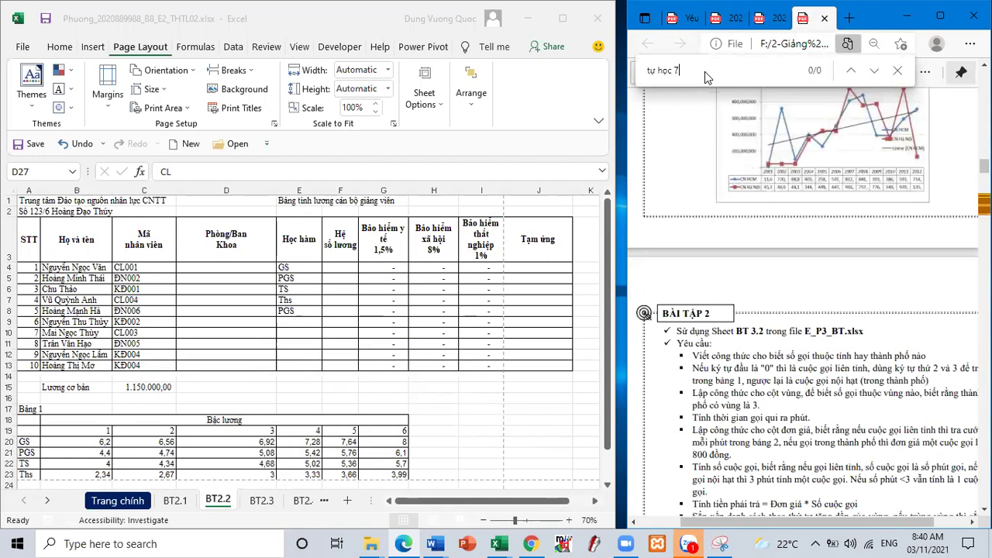
click(754, 69)
key(Return)
scroll(763, 214, down, 3)
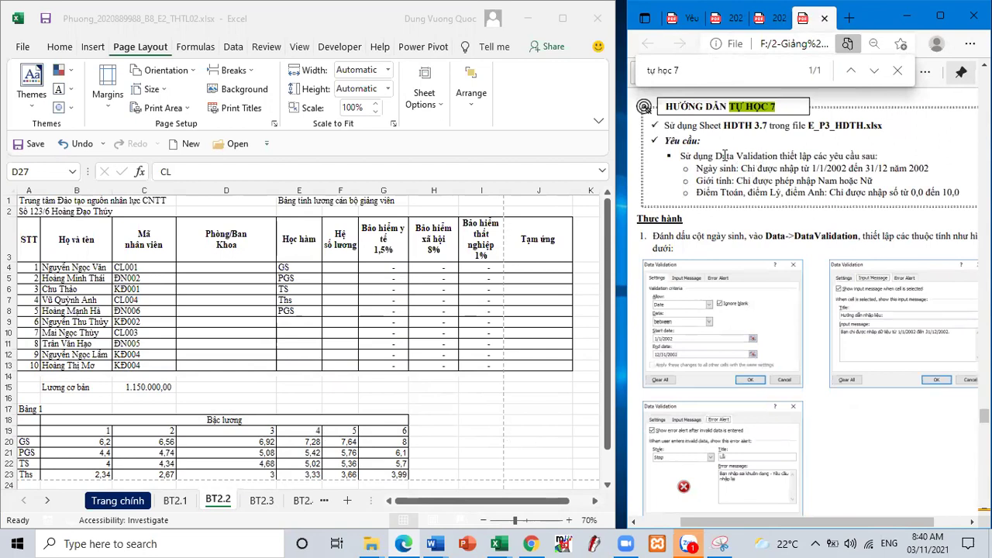
- Highlight the Data Validation text, then select the Học hàm cells E4:E13 in Excel
drag(714, 156, 779, 156)
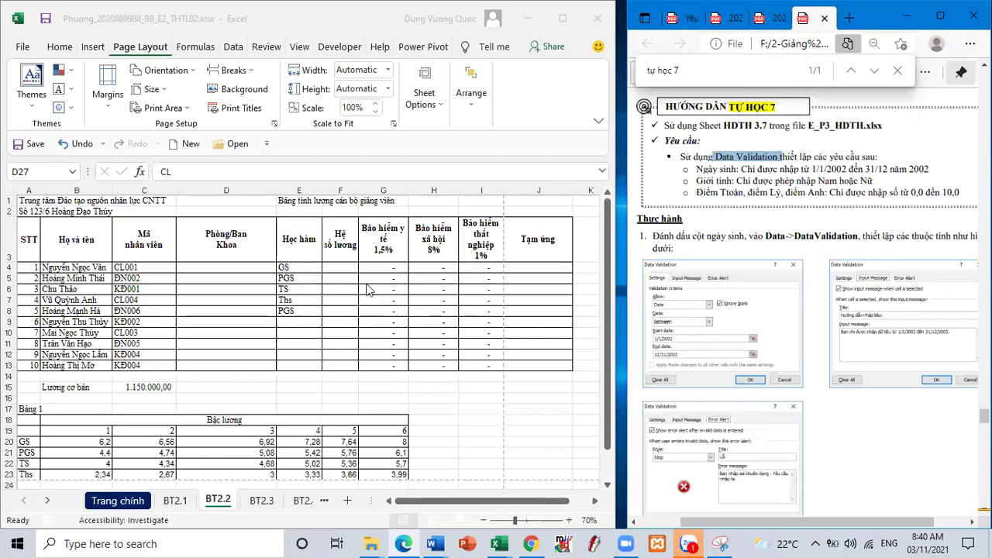
click(302, 266)
drag(302, 267, 306, 366)
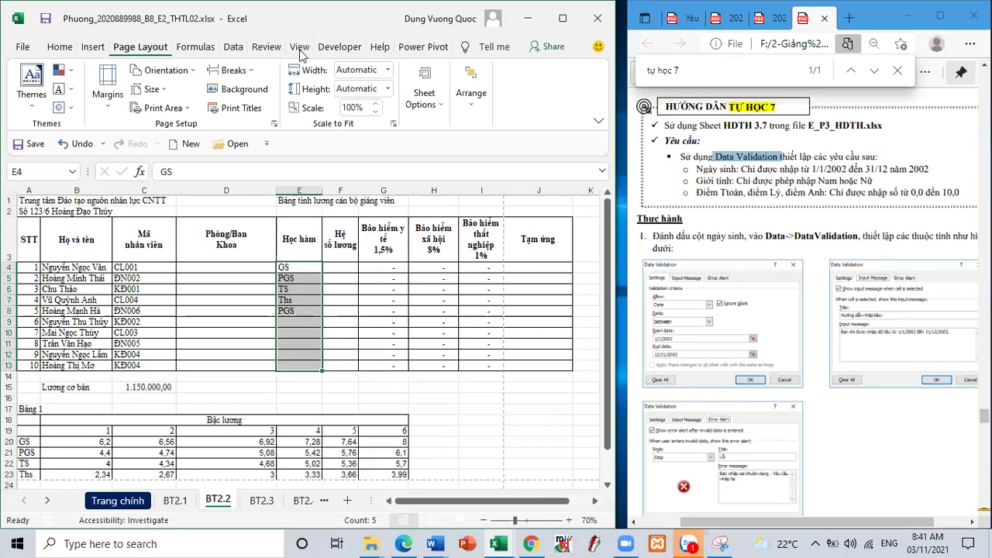
- Apply List data validation with source GS;PGS;TS;Ths to Học hàm cells E4:E13
click(233, 48)
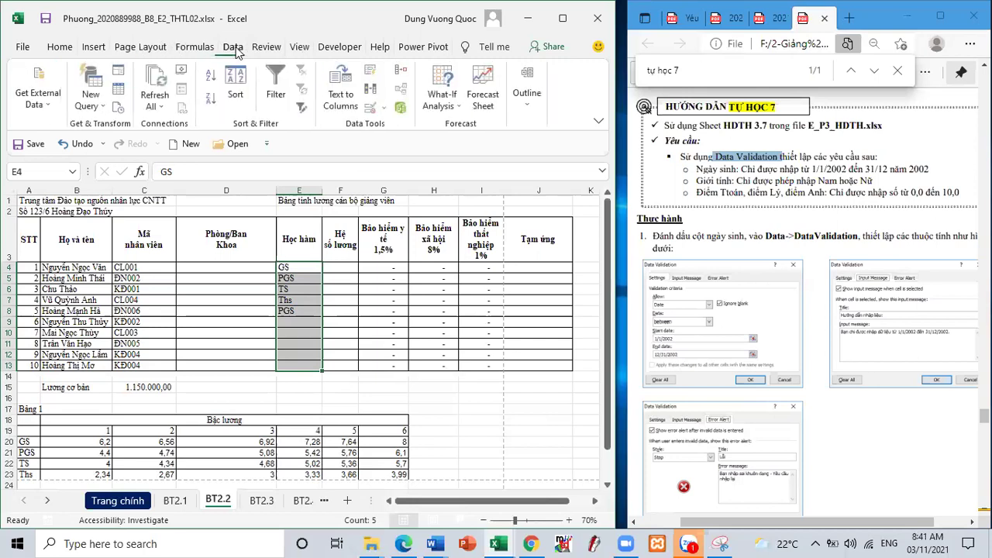
click(562, 18)
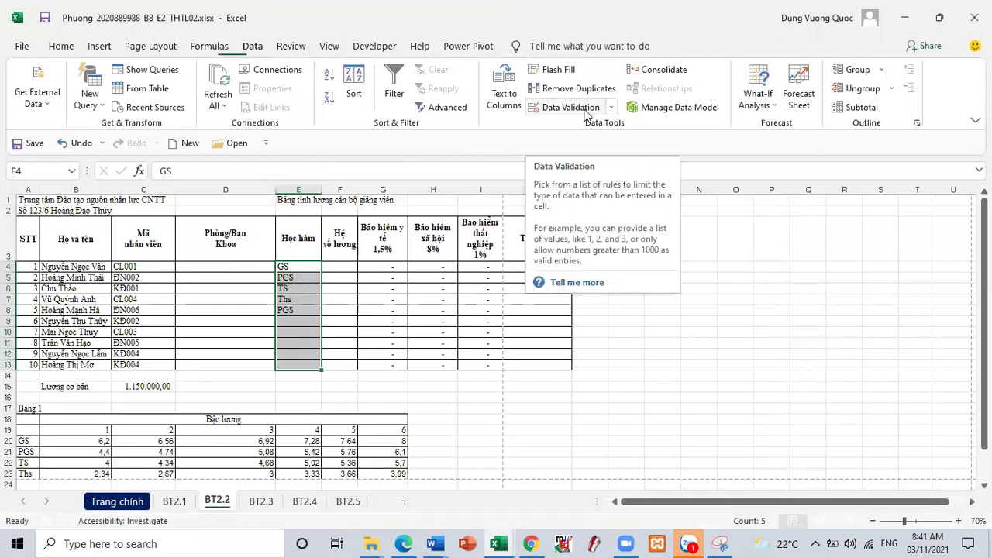
click(585, 113)
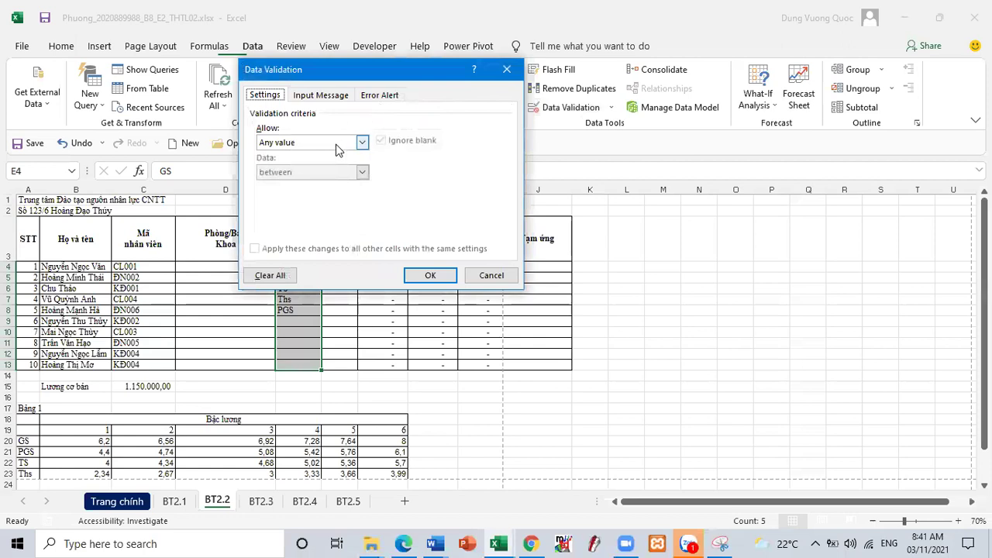
click(337, 144)
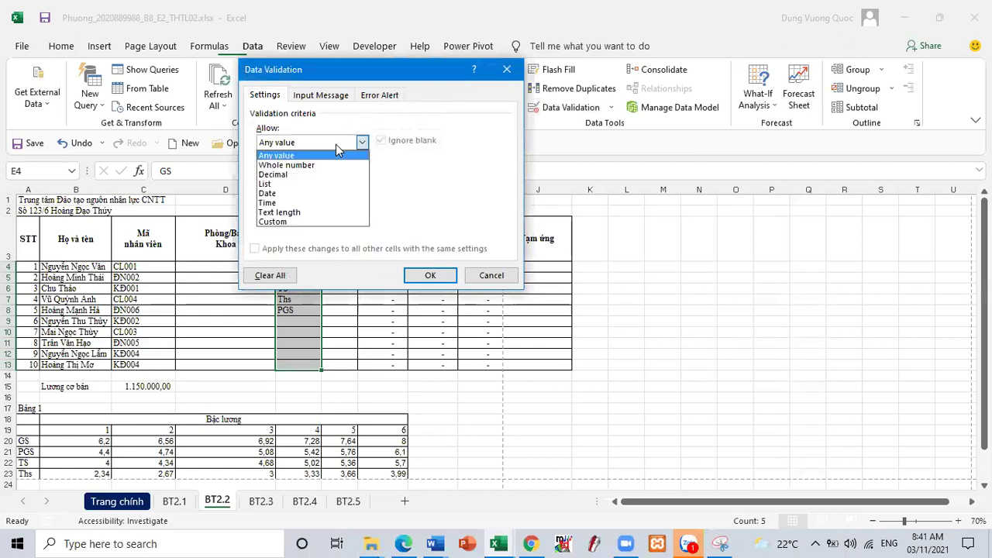
click(307, 186)
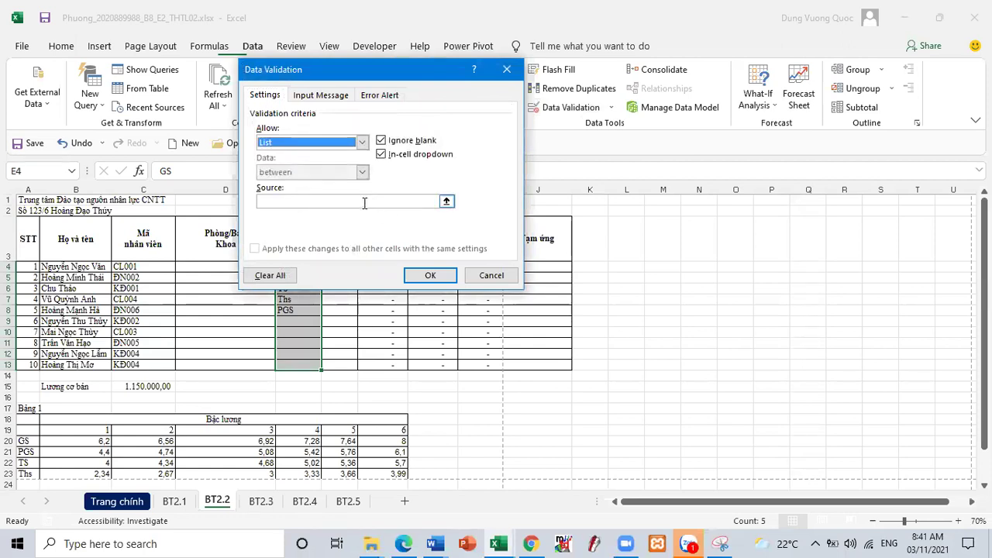
click(364, 203)
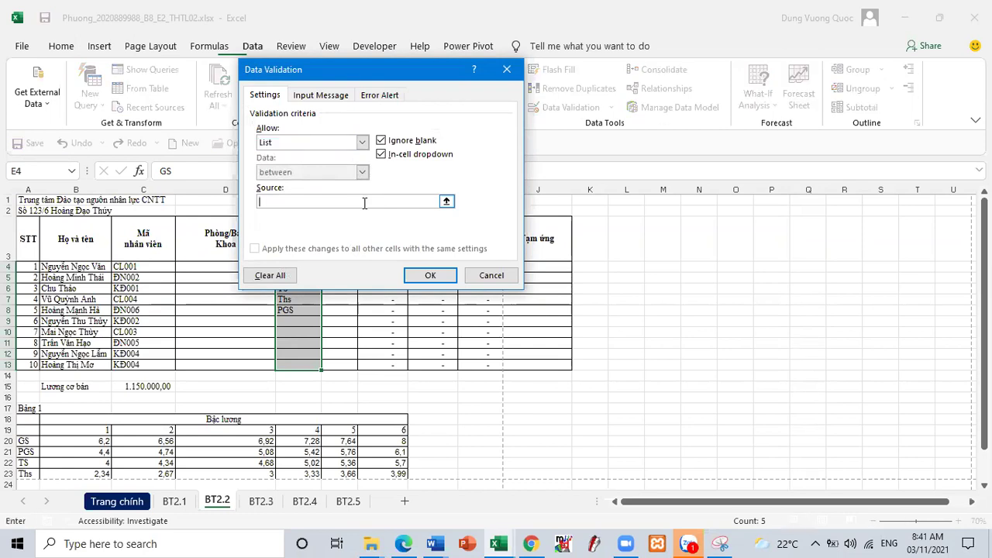
text(GS;PGS;TS;Ths)
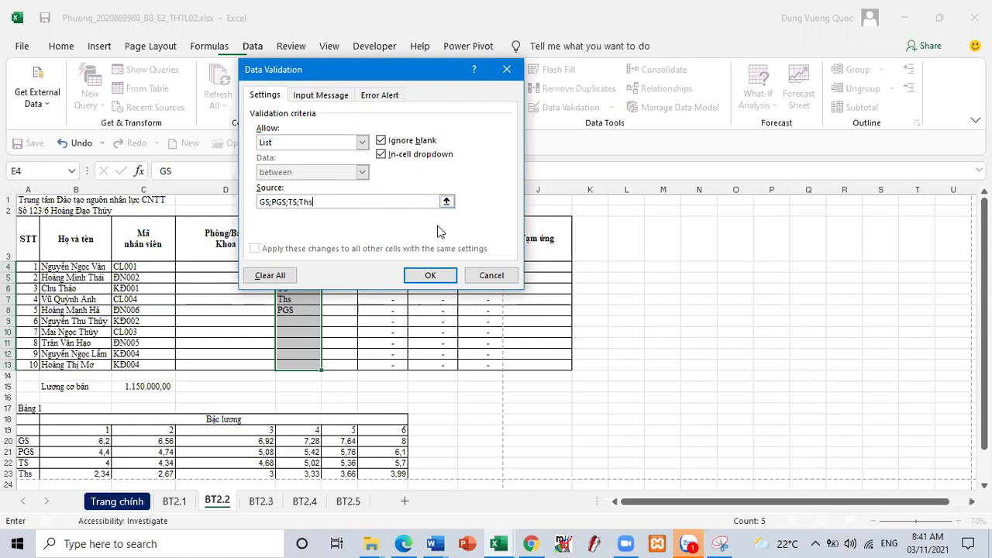
drag(325, 202, 241, 192)
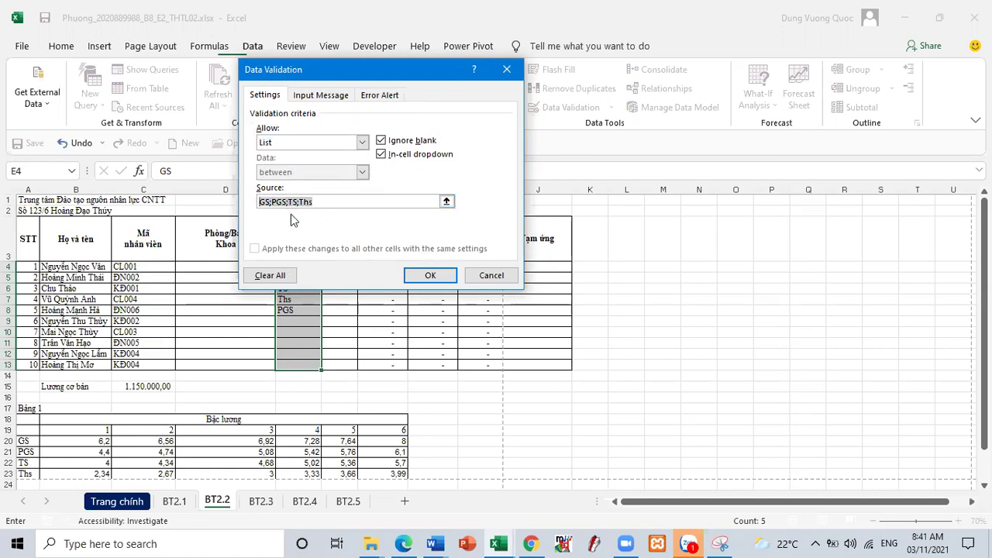
click(430, 275)
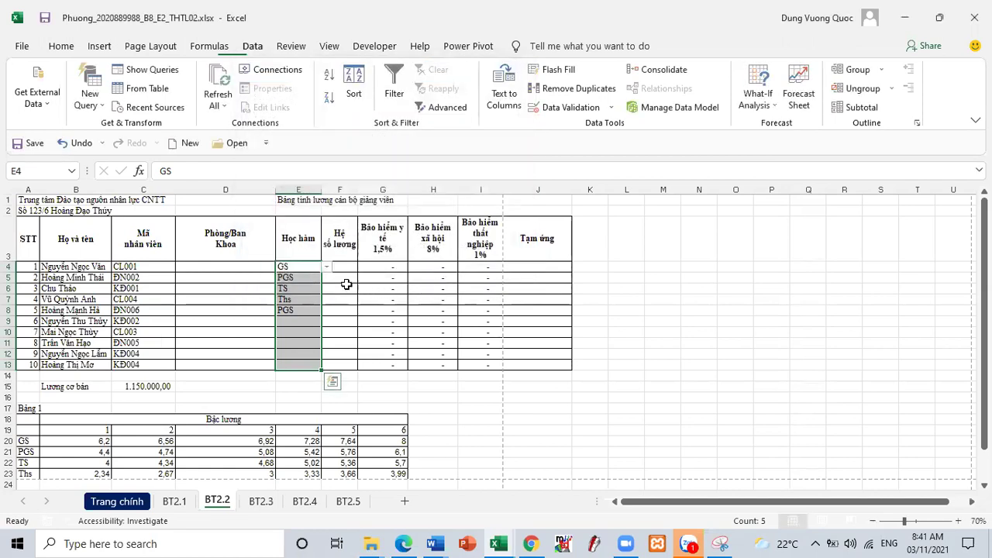
click(297, 320)
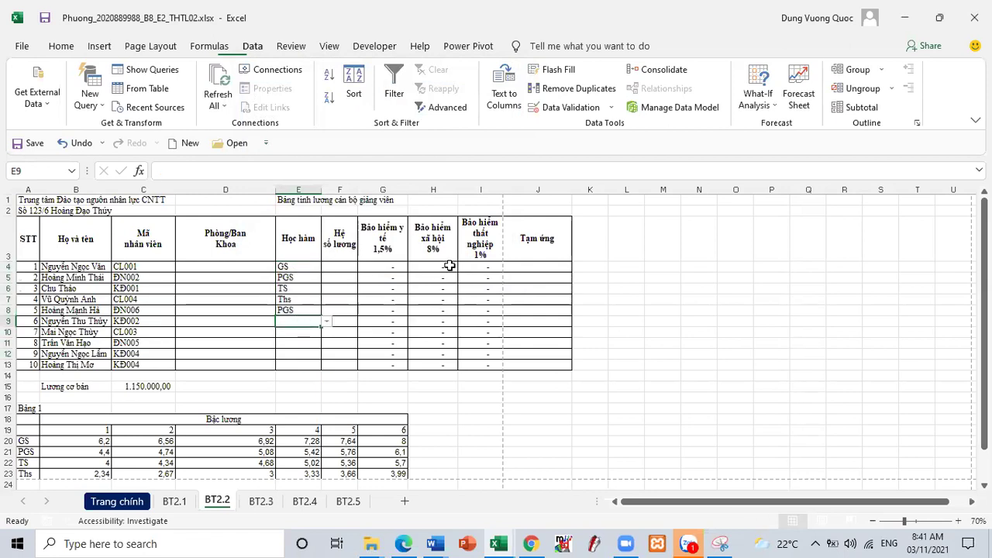
- Test the validation by entering T, TS and THs in the Học hàm cells E9 and E4
text(Ts)
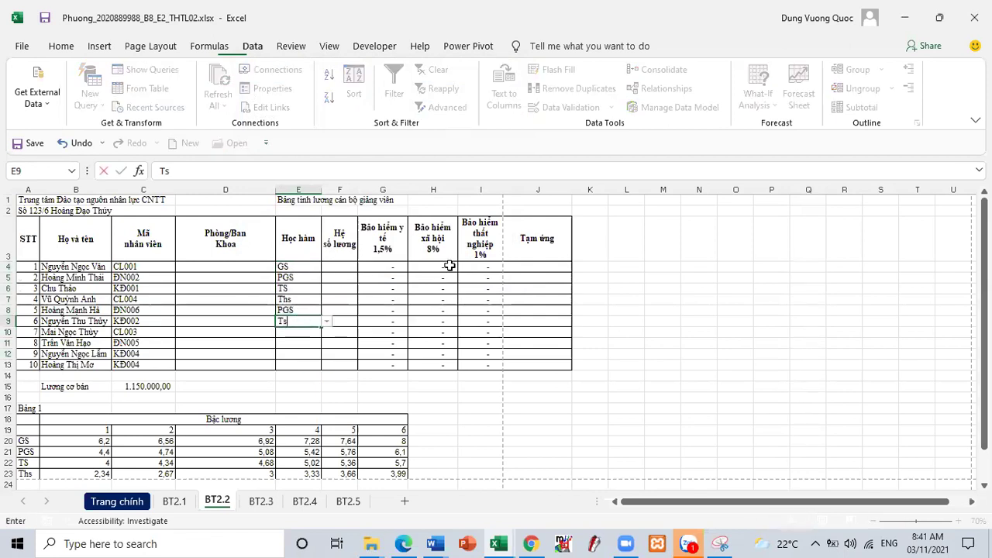
key(Return)
key(Return)
text(TS)
key(Return)
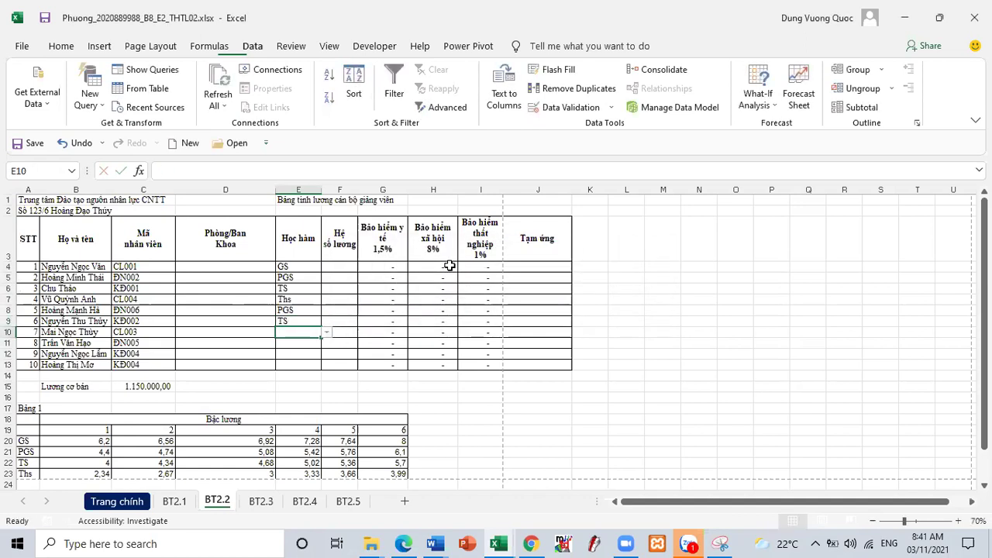
click(310, 266)
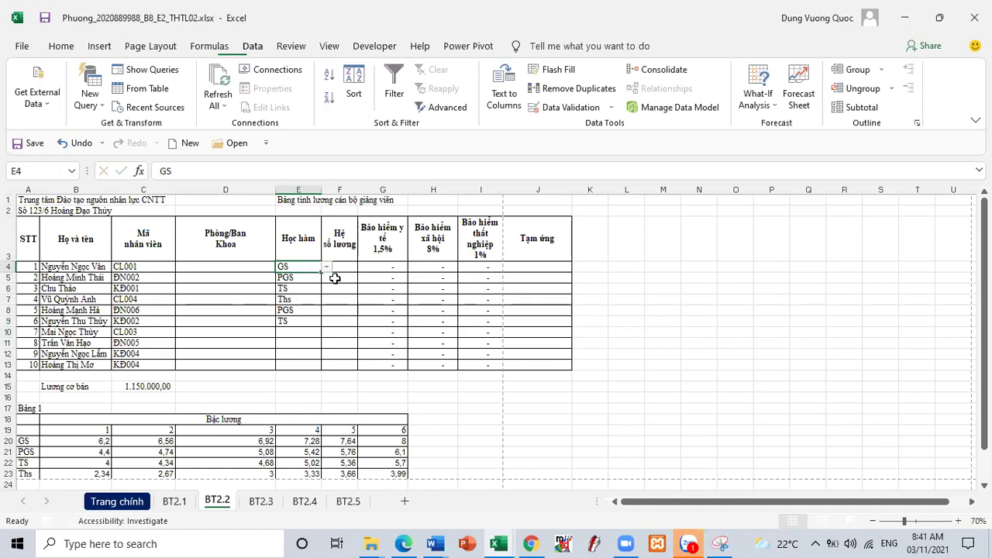
text(THs)
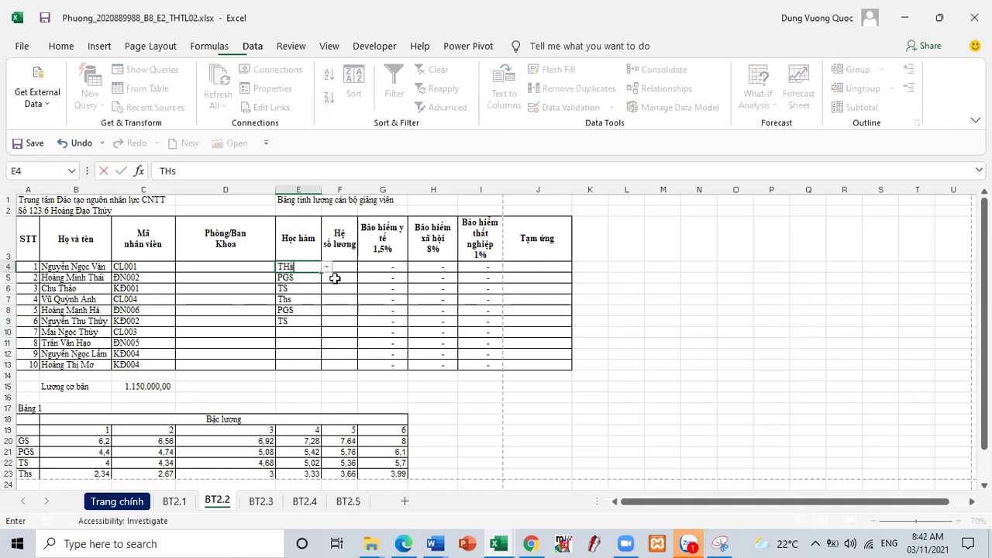
key(Return)
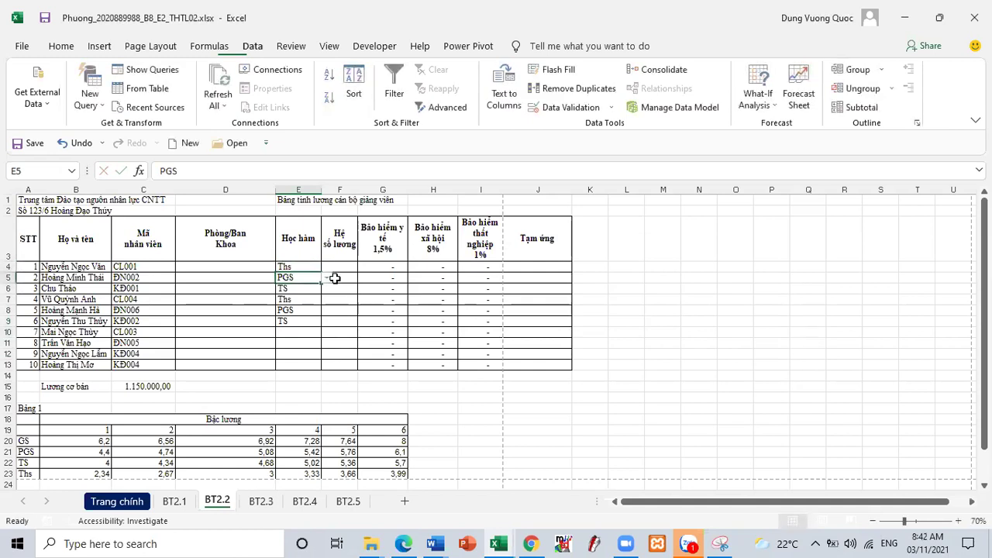
- Try changing E4 to ThS and cancel the rejected entry, restoring Ths
double_click(300, 267)
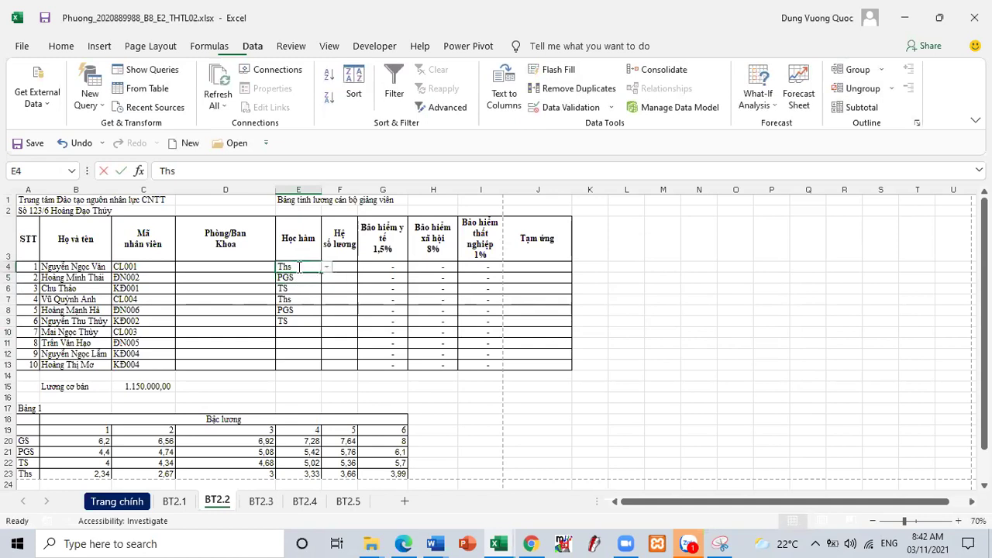
key(BackSpace)
text(S)
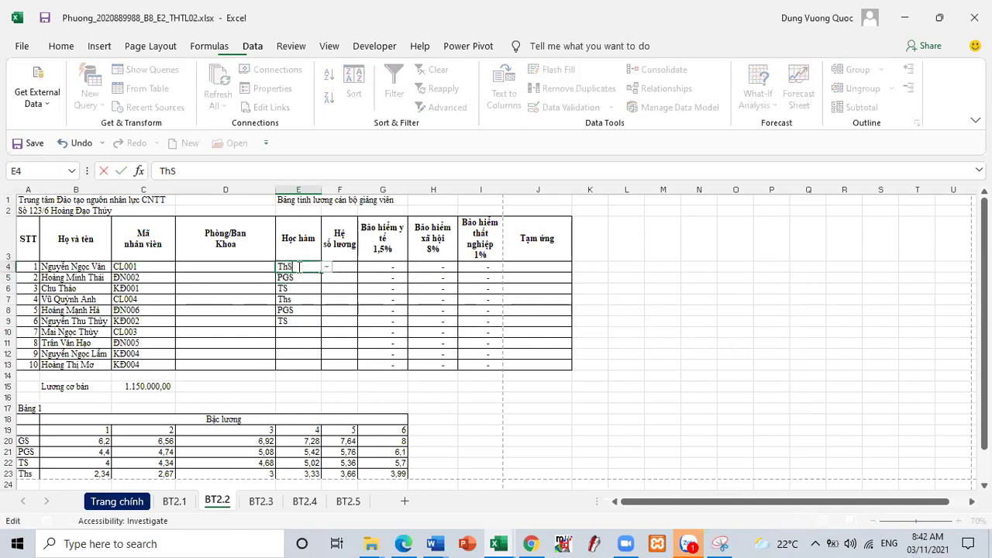
key(Return)
key(Return)
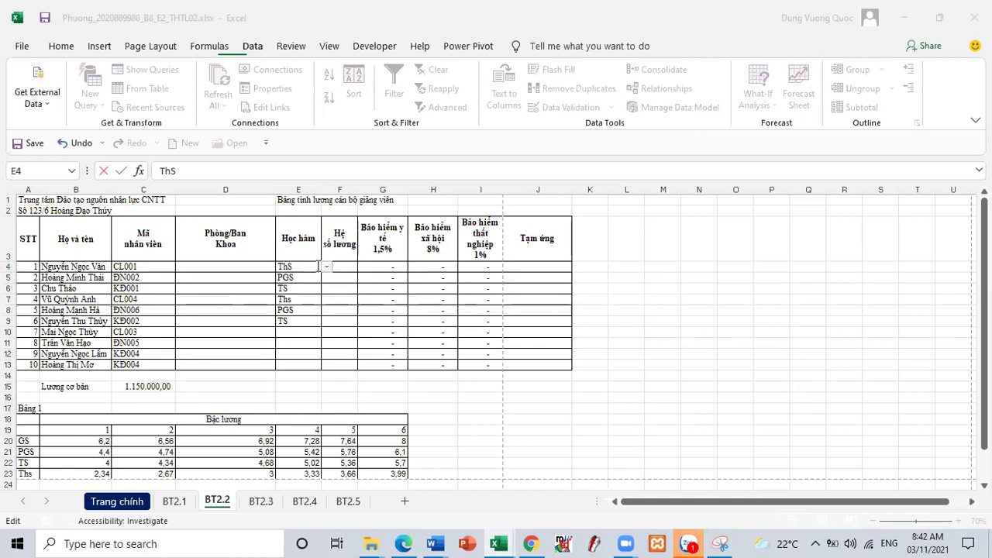
click(325, 269)
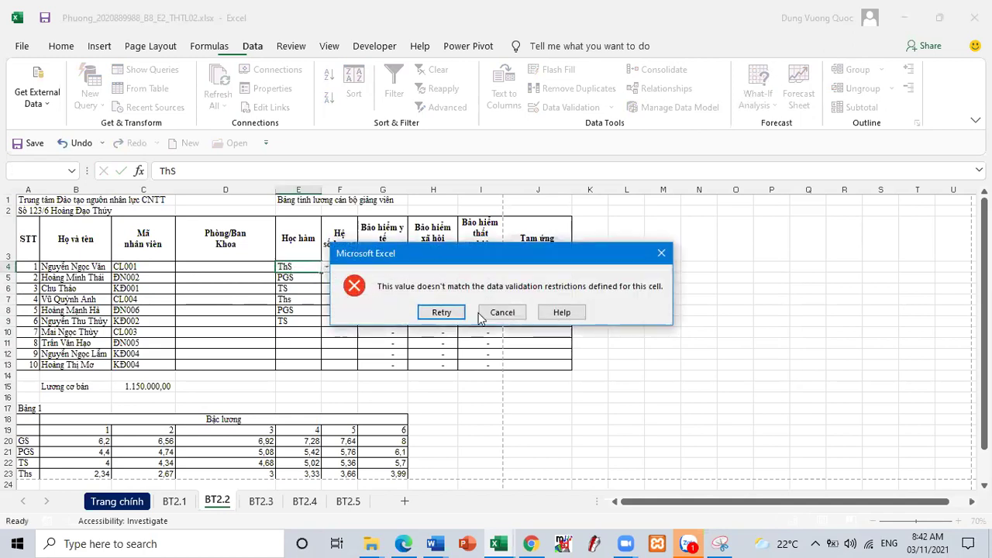
click(499, 315)
- Pick GS for E4, TS for E10 and PGS for E11 from the dropdown lists
click(326, 267)
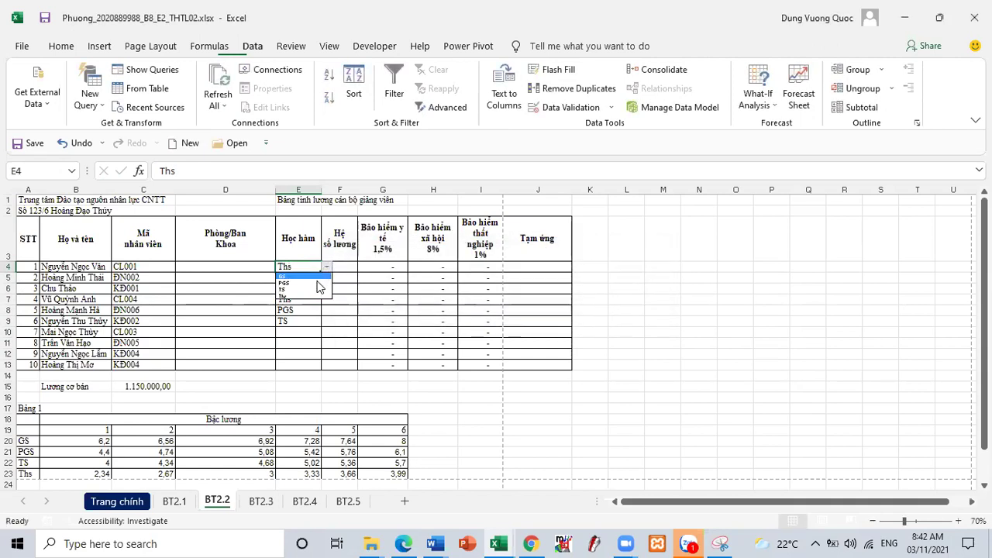
click(301, 278)
click(304, 332)
click(327, 333)
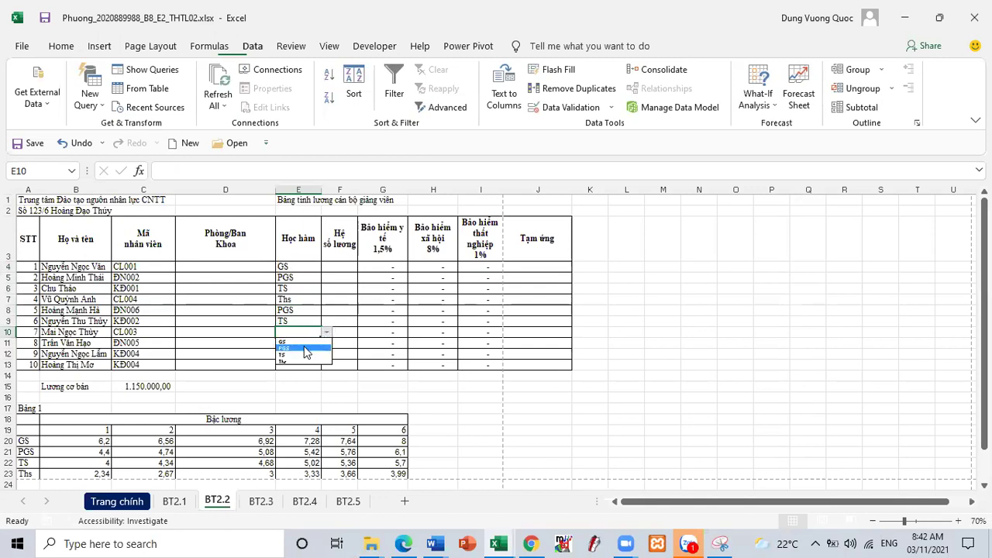
click(326, 349)
click(315, 343)
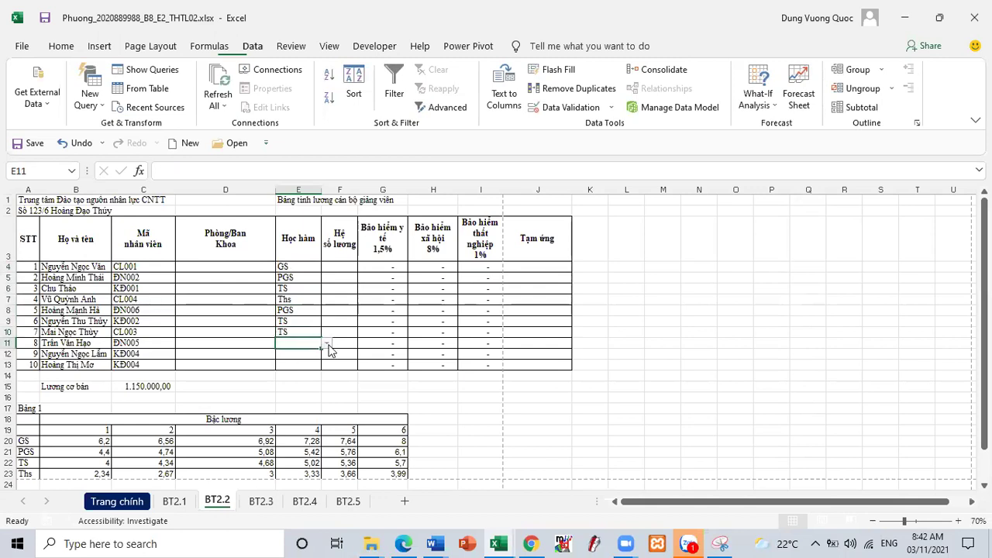
click(326, 344)
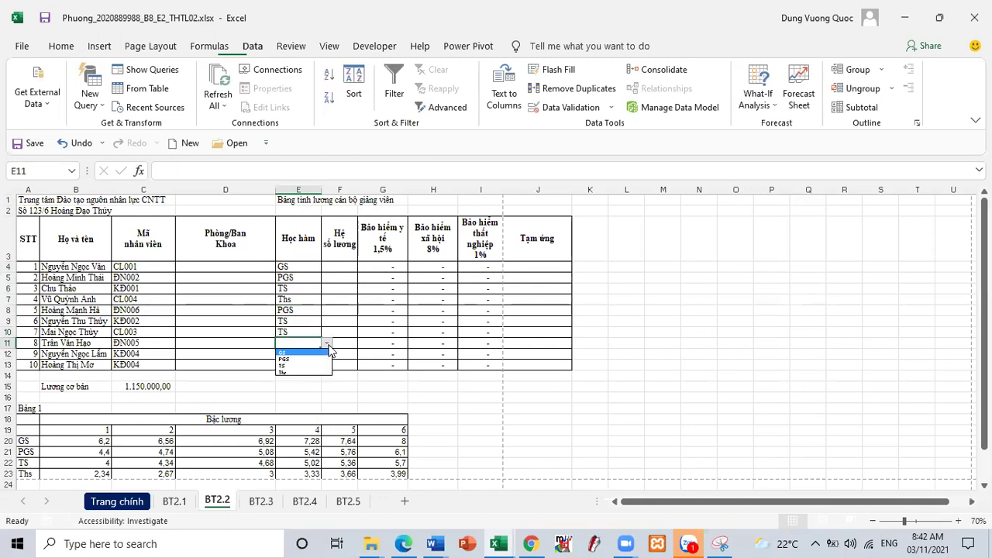
click(298, 367)
click(326, 343)
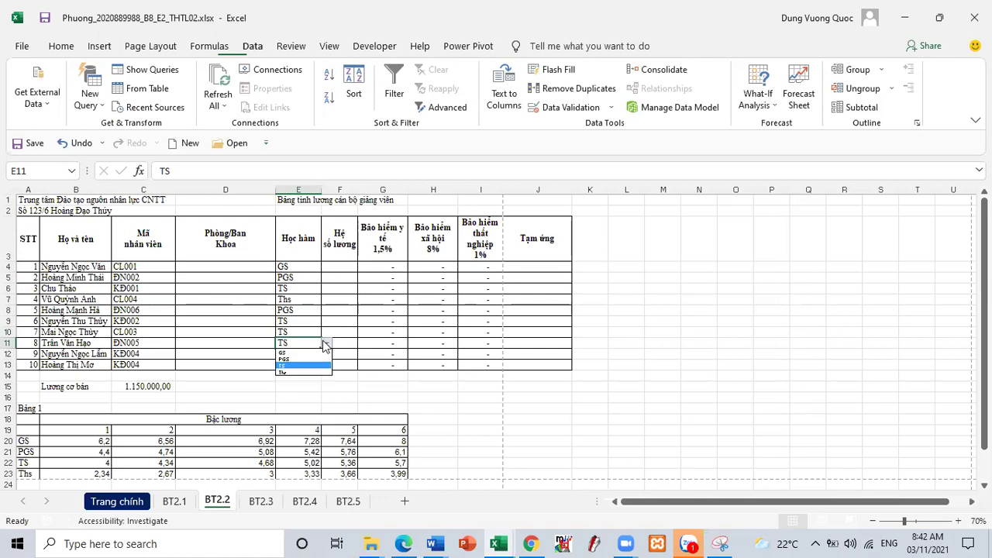
click(292, 359)
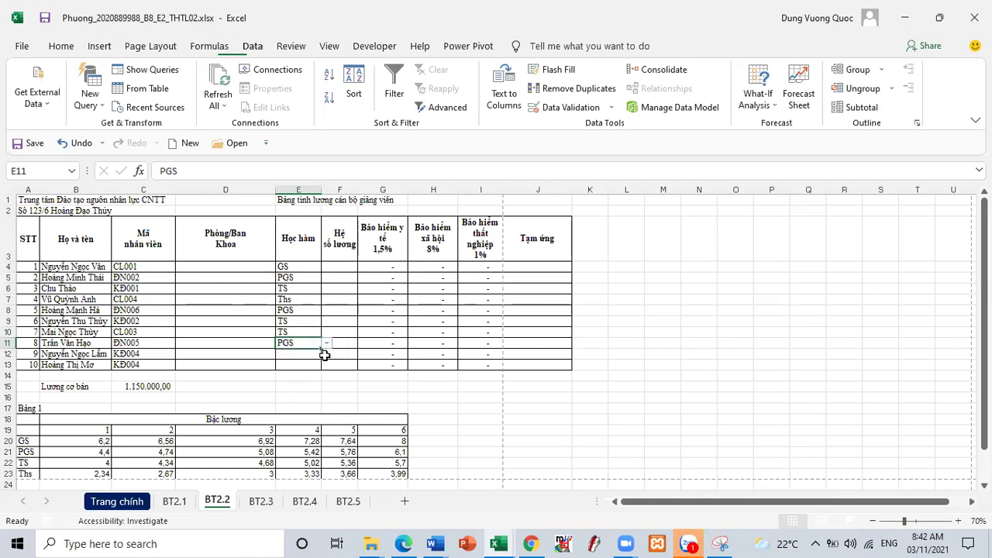
- Pick GS for E12 and Ths for E13 from the dropdown lists
click(309, 355)
click(326, 354)
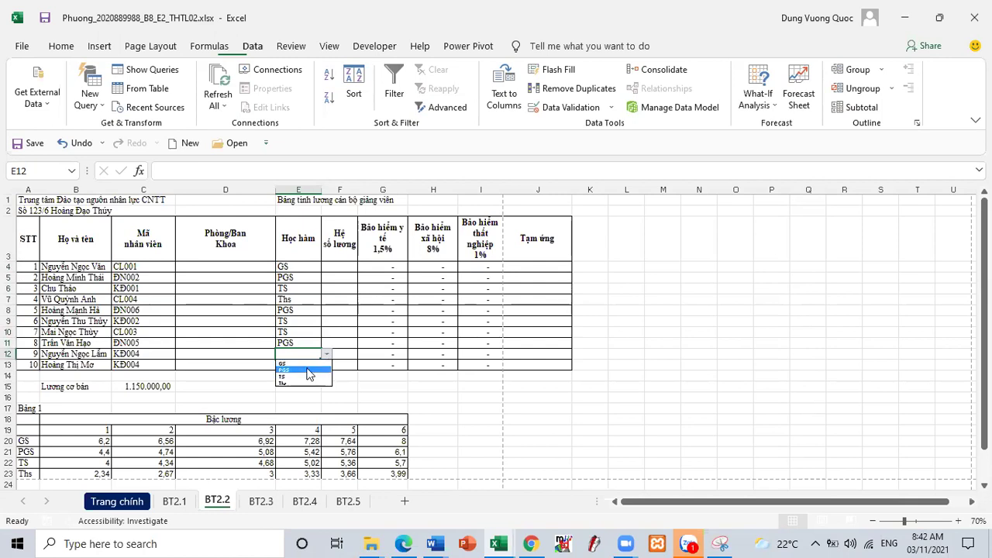
click(305, 364)
click(319, 366)
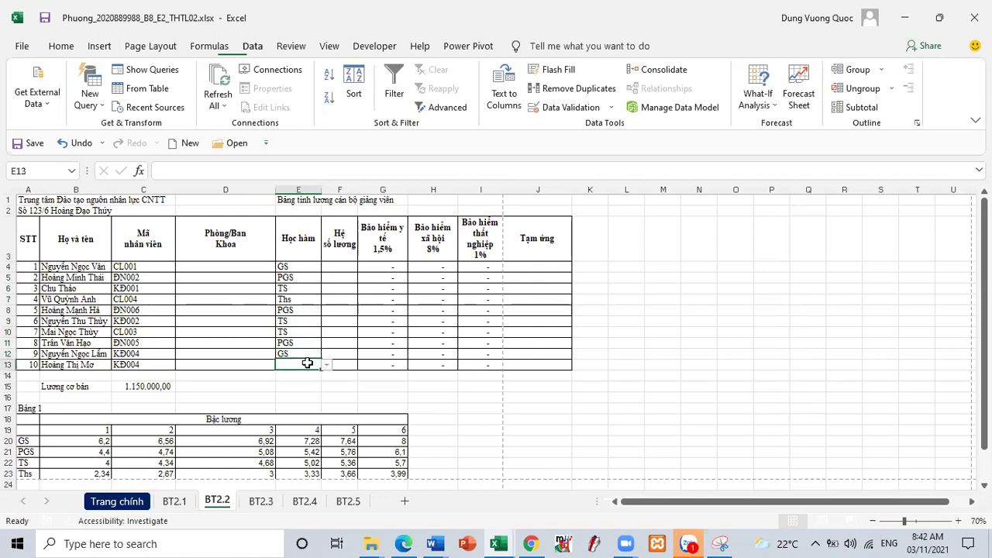
click(326, 365)
click(301, 387)
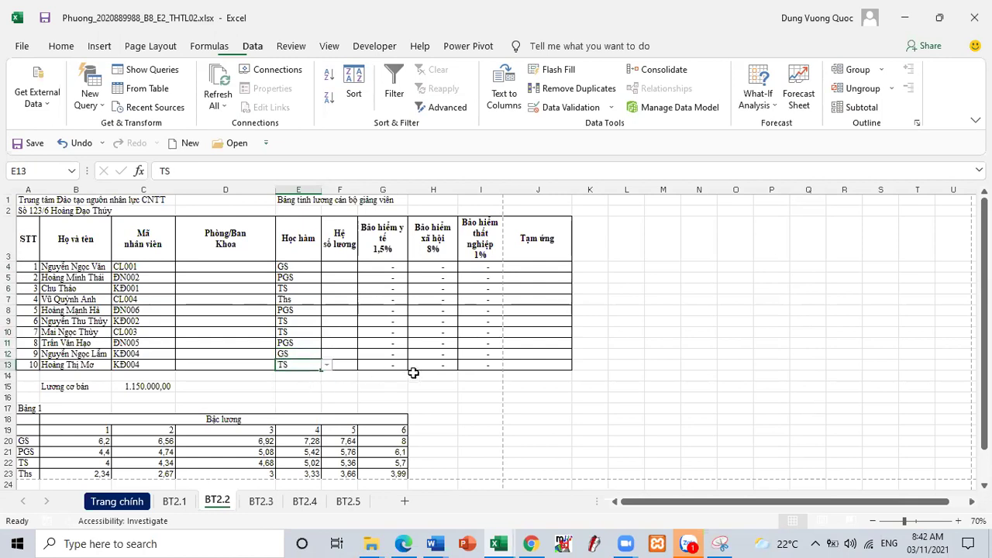
click(326, 365)
click(303, 395)
- Select the filled Học hàm entries E4:E13 and bring the instructions PDF alongside
click(438, 390)
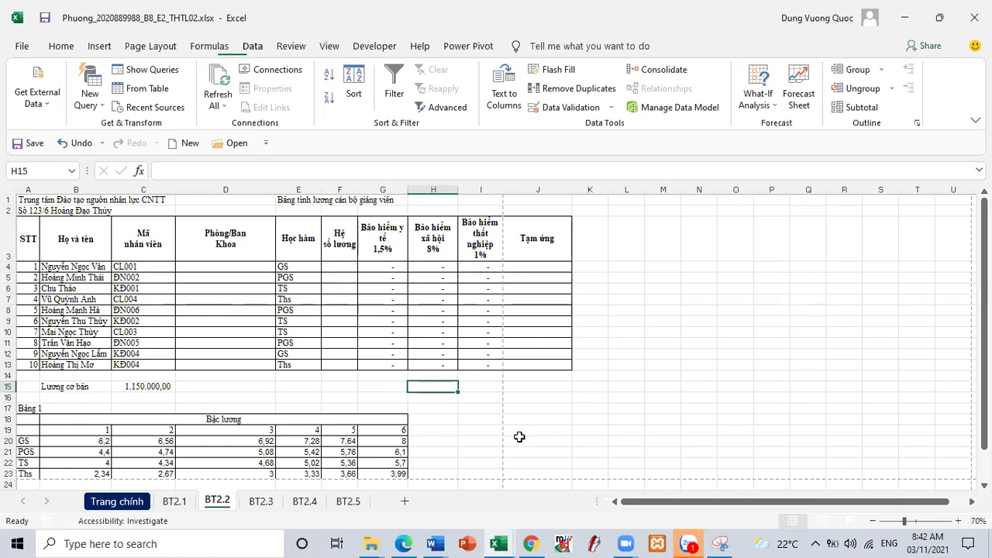
scroll(434, 454, down, 2)
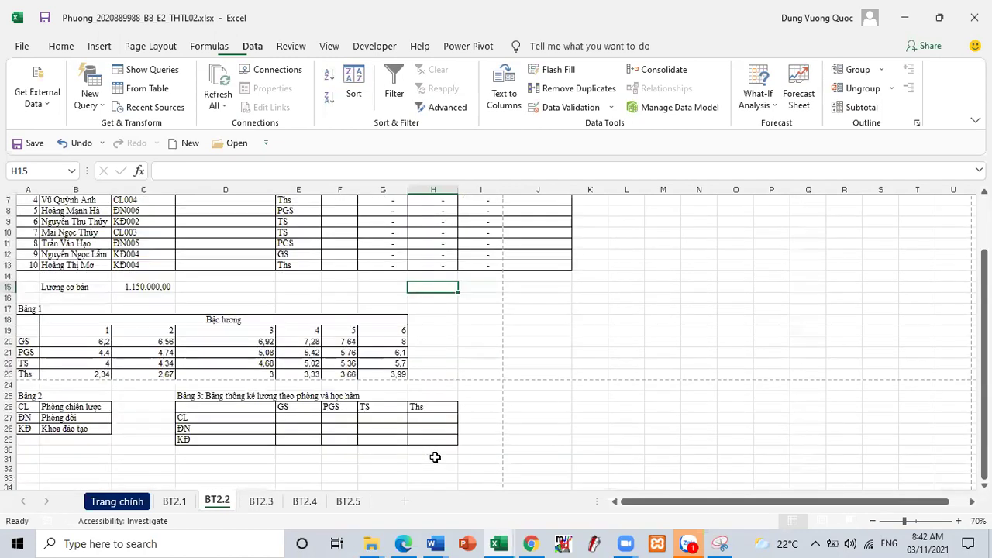
scroll(538, 375, up, 2)
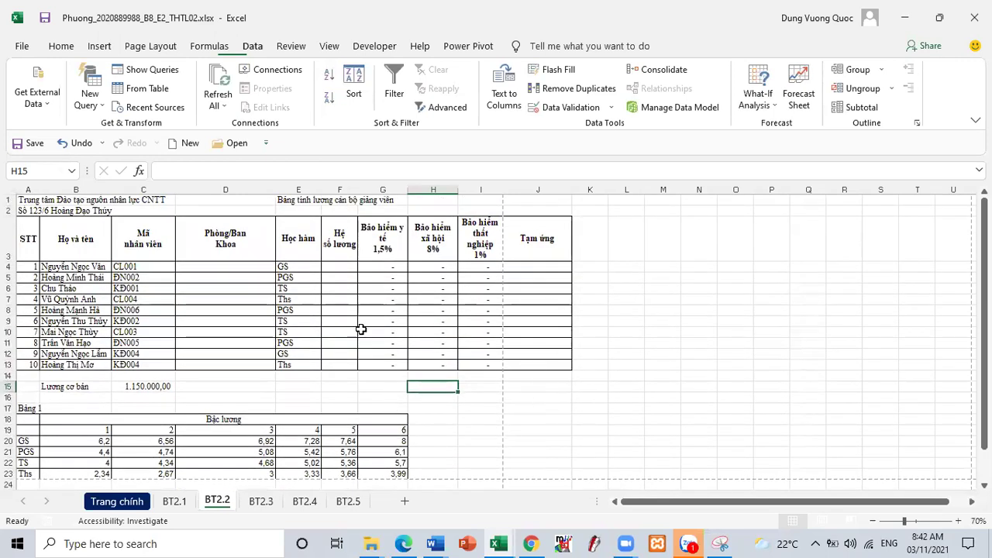
drag(287, 268, 299, 364)
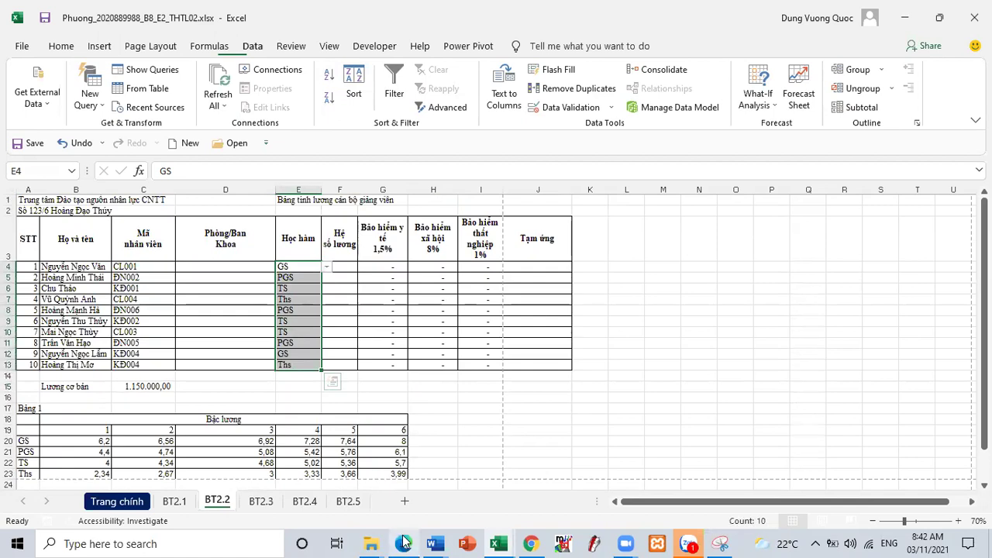
mouse_move(405, 542)
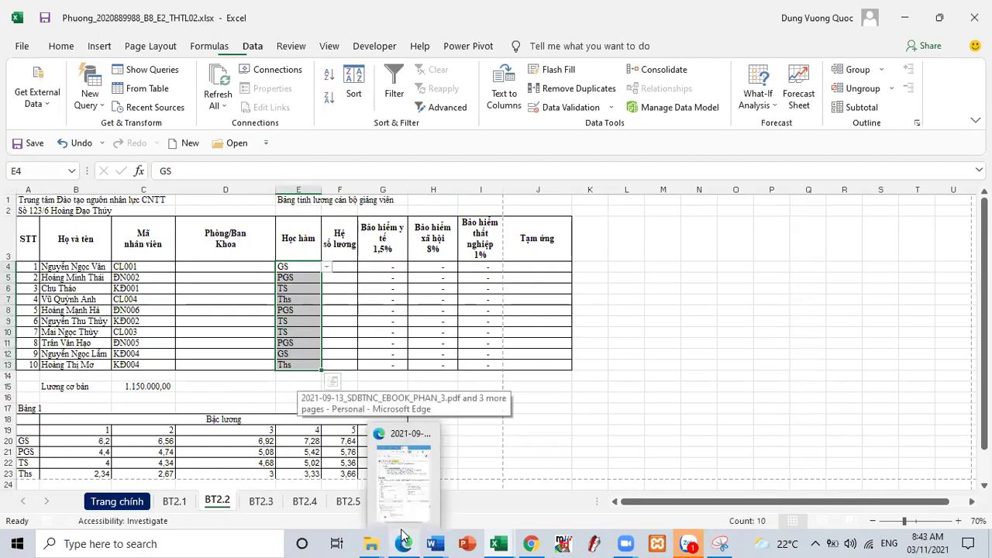
click(405, 511)
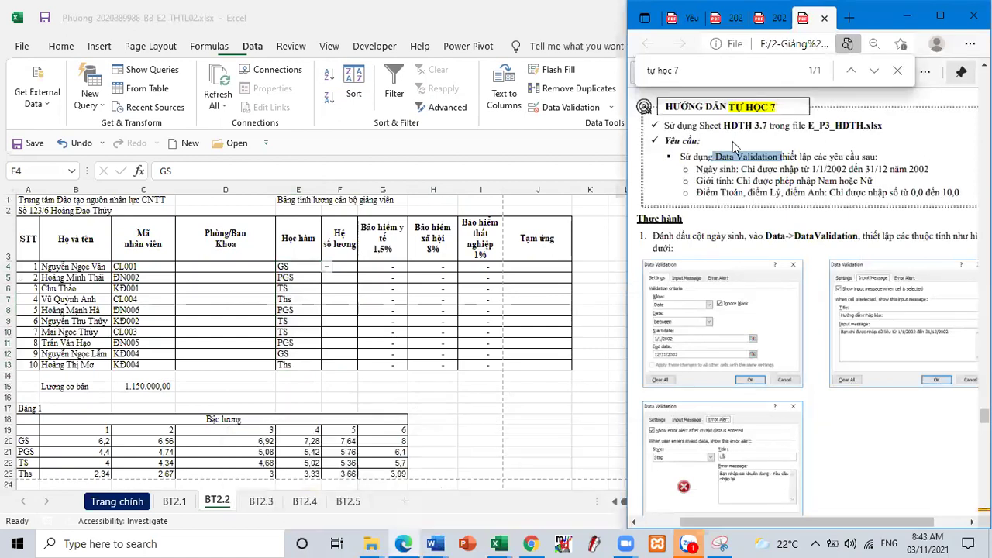
- Show the assignment PDF with its THTL02 tasks, clear its selection, then return to the Word notes
click(679, 17)
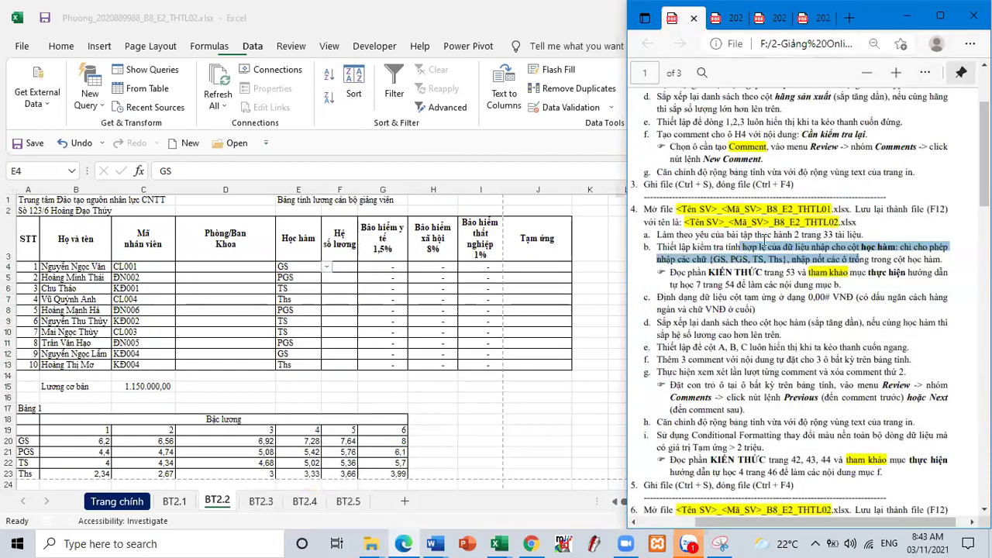
click(760, 268)
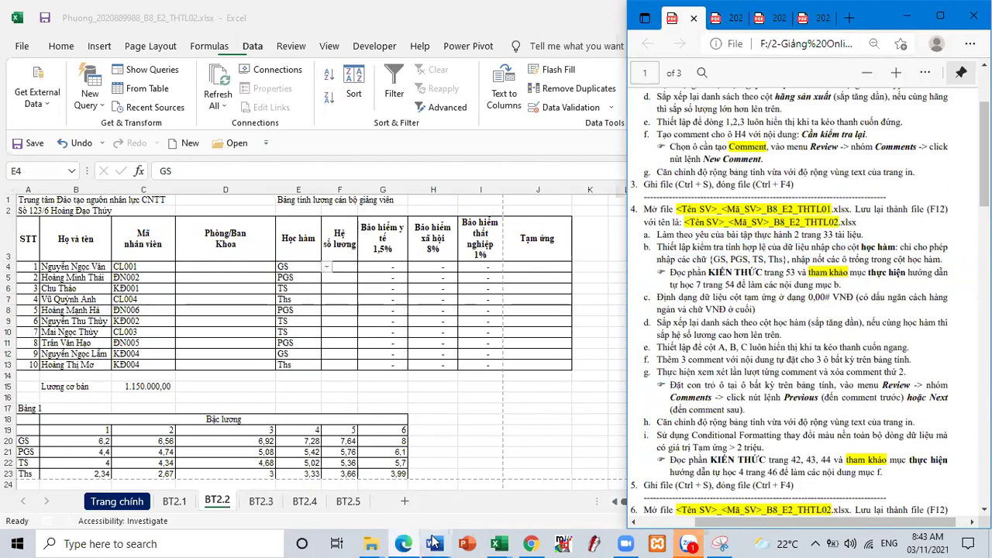
mouse_move(436, 543)
click(468, 502)
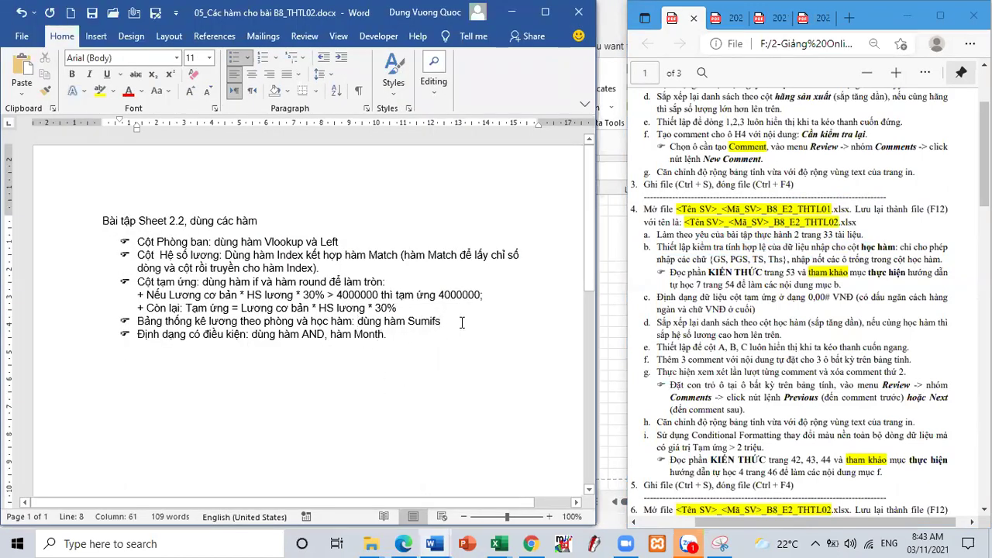
- Add the bullet 'Kiểm tra tính hợp lệ của dữ liệu nhập: Data Validation dạng List' to the Word notes
key(Return)
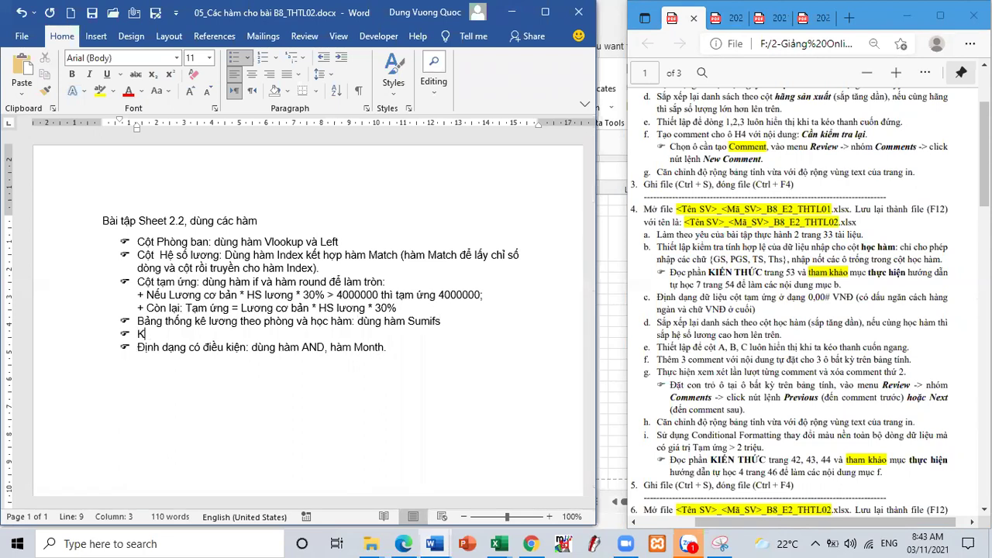
text(Kiểm tra tinh hợp lệ của du)
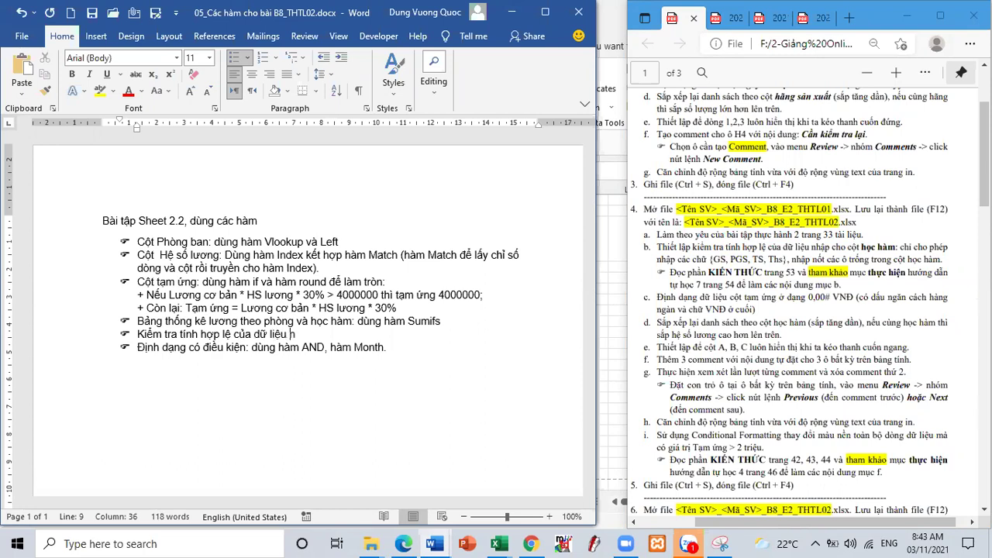
text(pj)
text(: da)
text(ngj List)
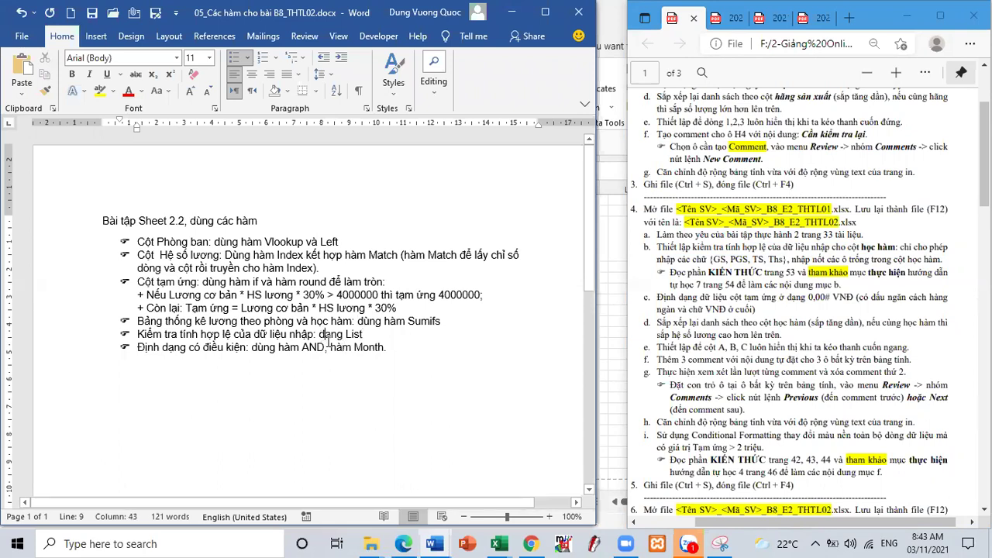
text(Data)
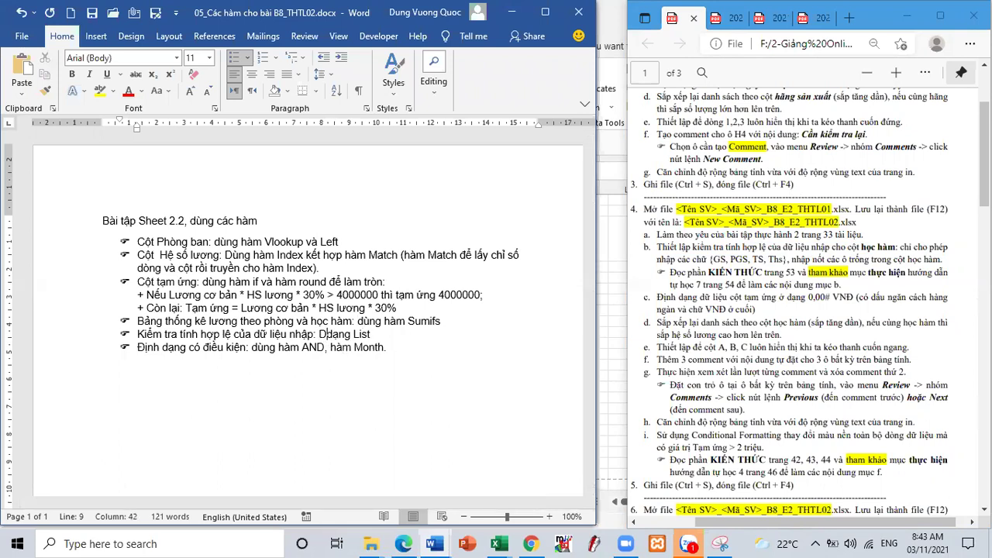
text( Vald)
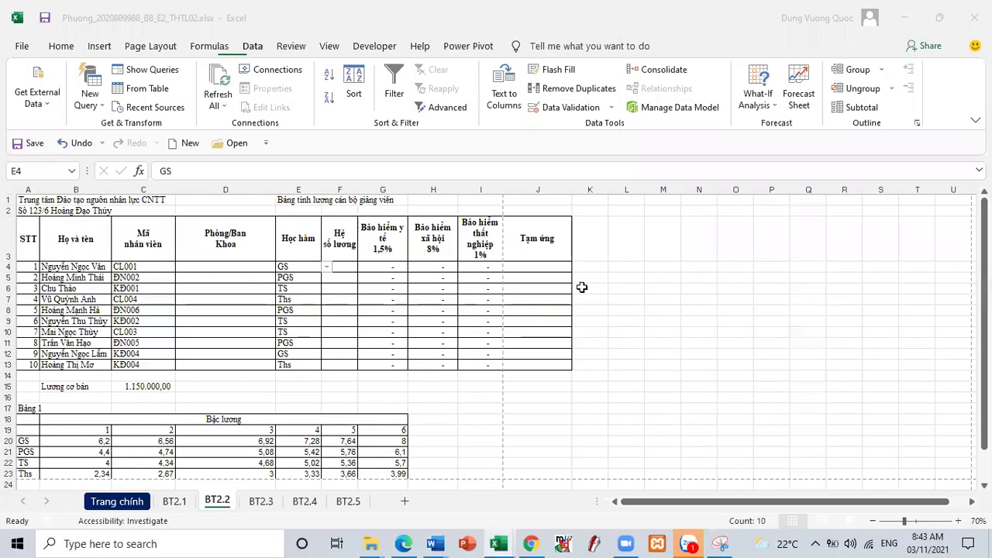
click(498, 544)
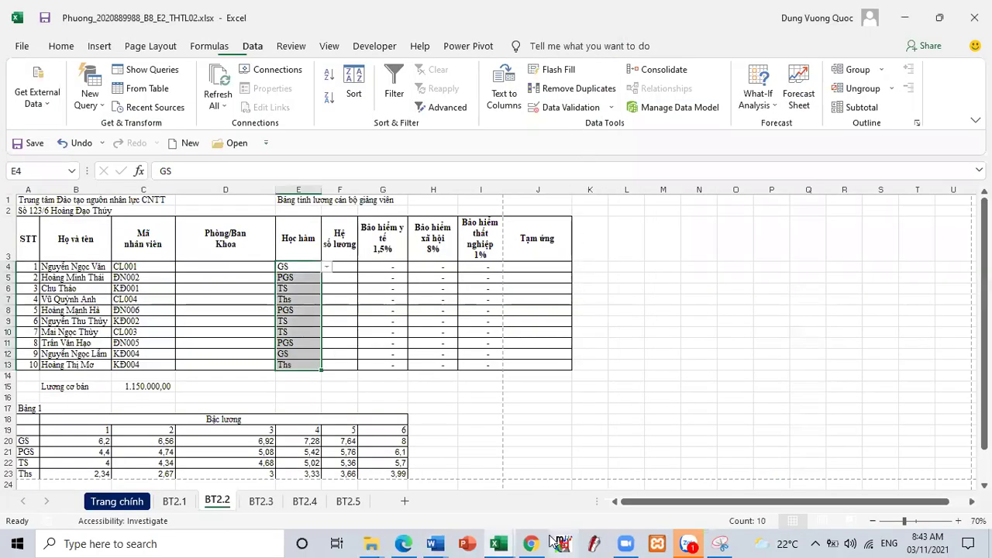
mouse_move(500, 542)
mouse_move(446, 543)
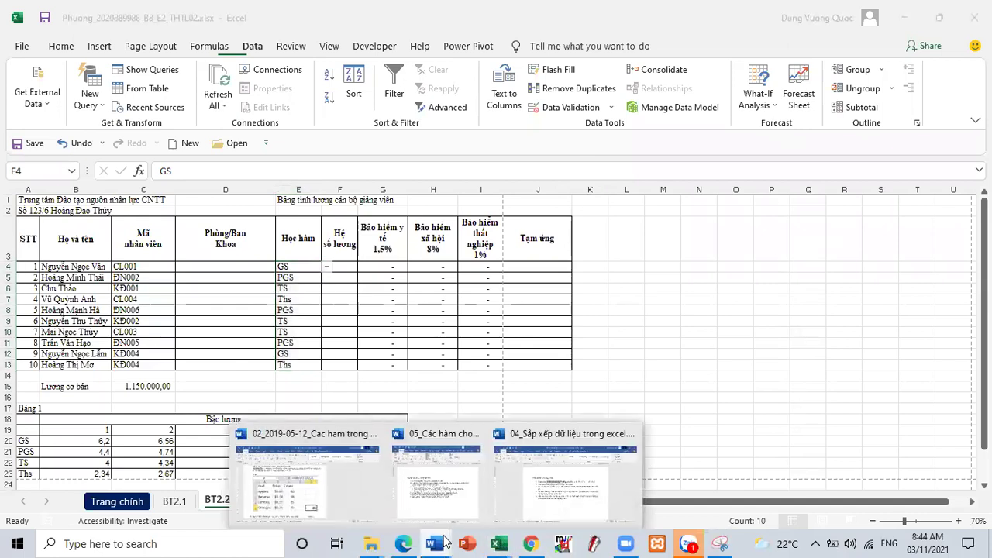
click(454, 500)
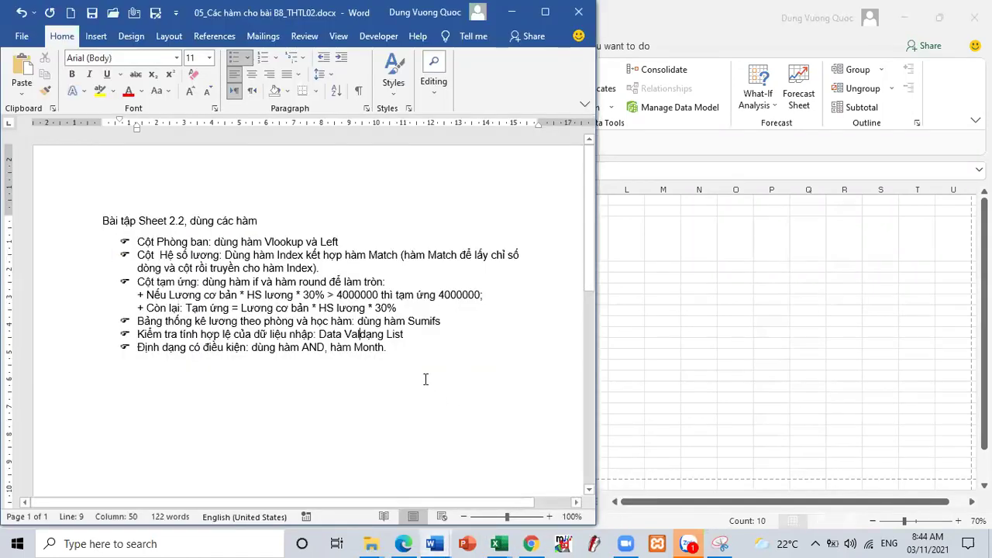
text(idation)
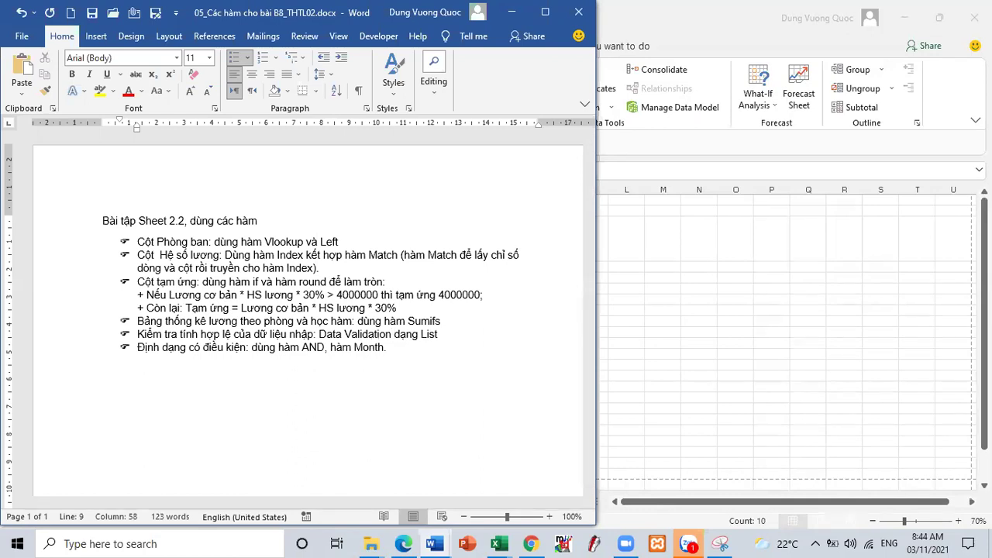
click(403, 543)
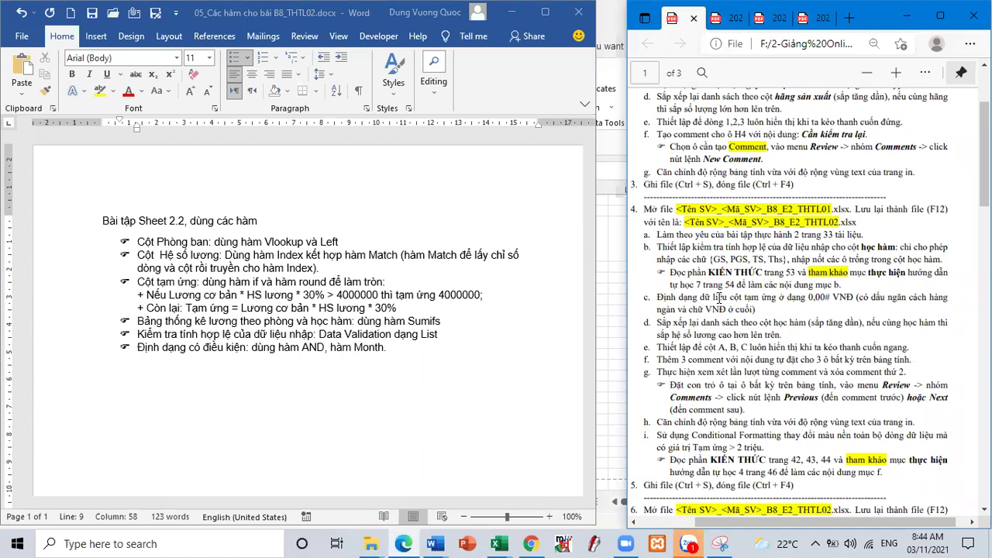
- Apply the custom number format #,##0 "VNĐ" to Tạm ứng cells J4:J13
drag(704, 300, 755, 310)
key(alt+Tab)
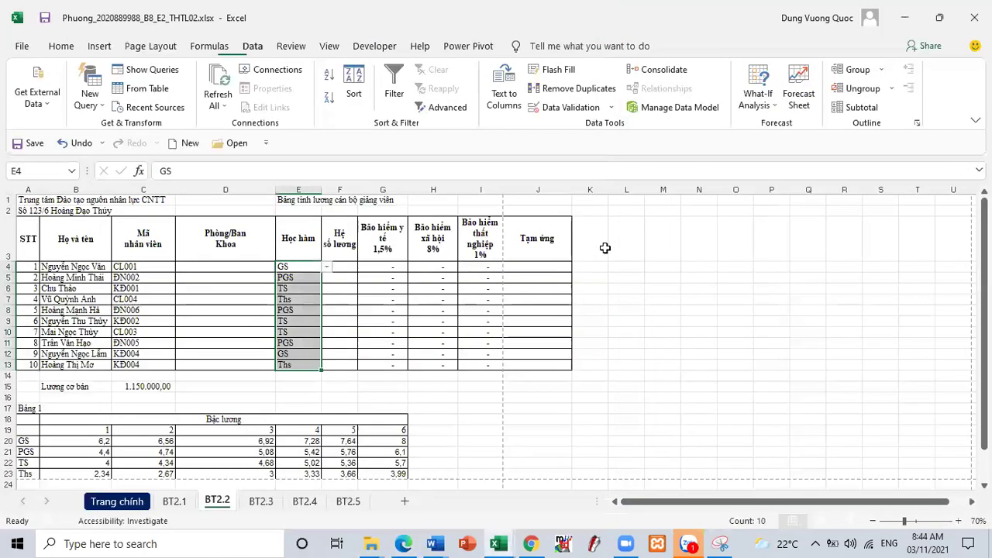
drag(529, 269, 537, 361)
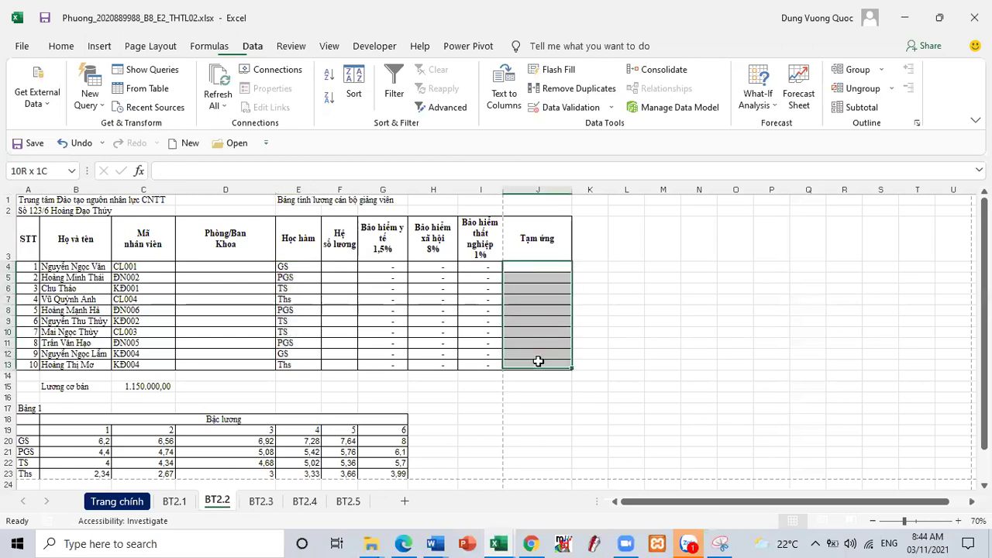
right_click(537, 303)
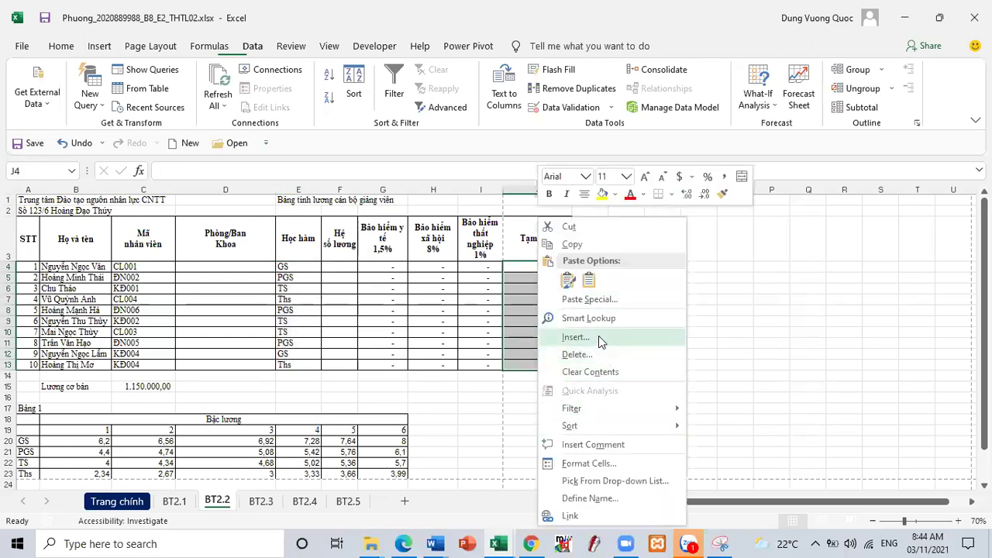
click(600, 457)
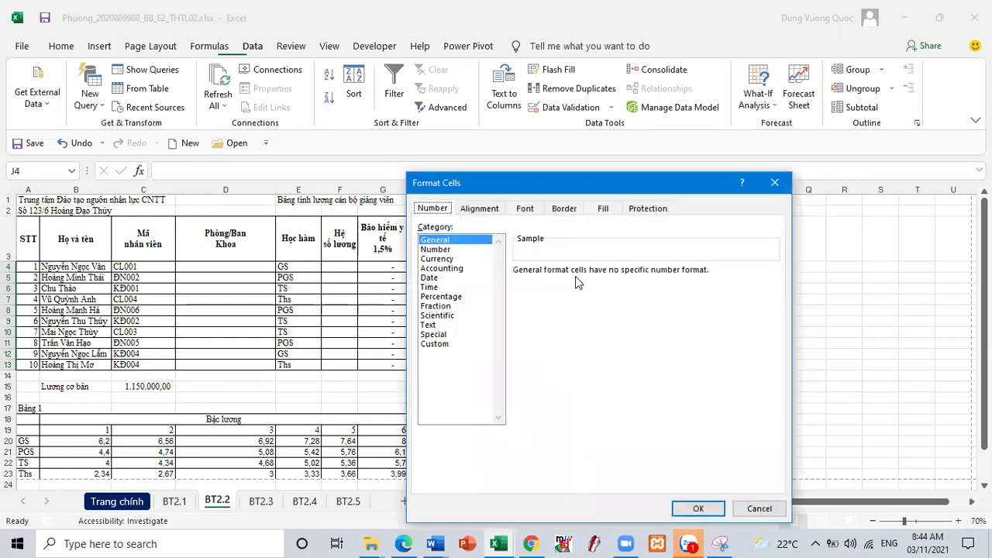
click(446, 344)
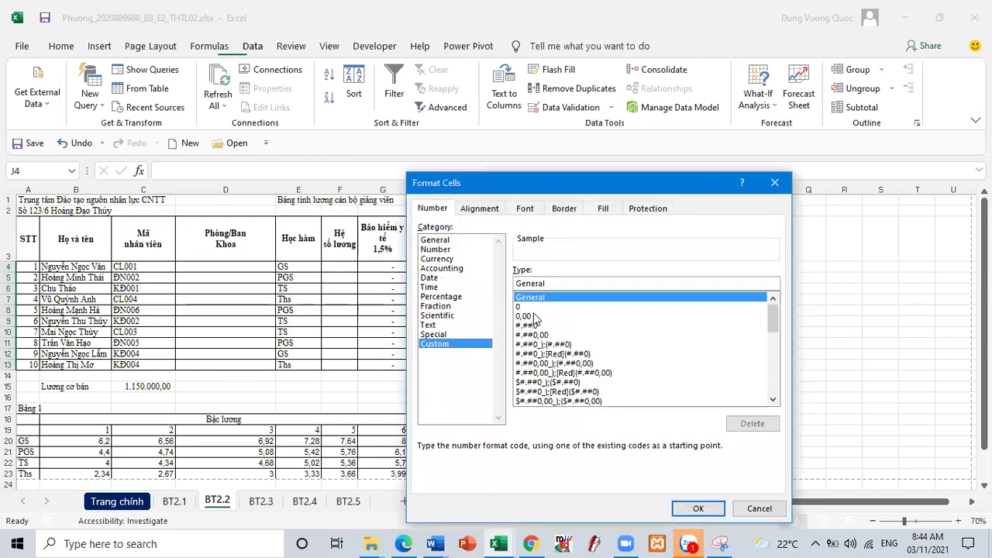
click(531, 326)
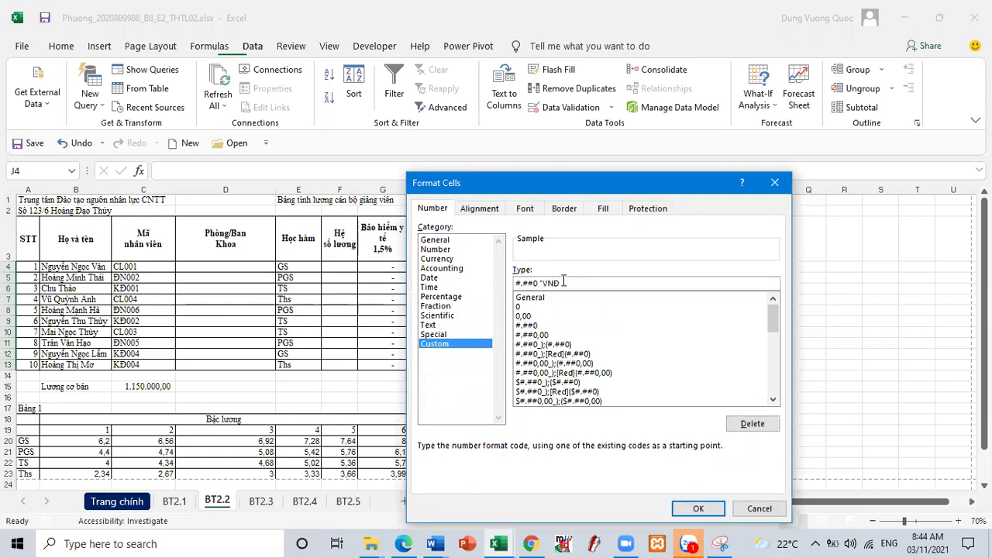
key(Return)
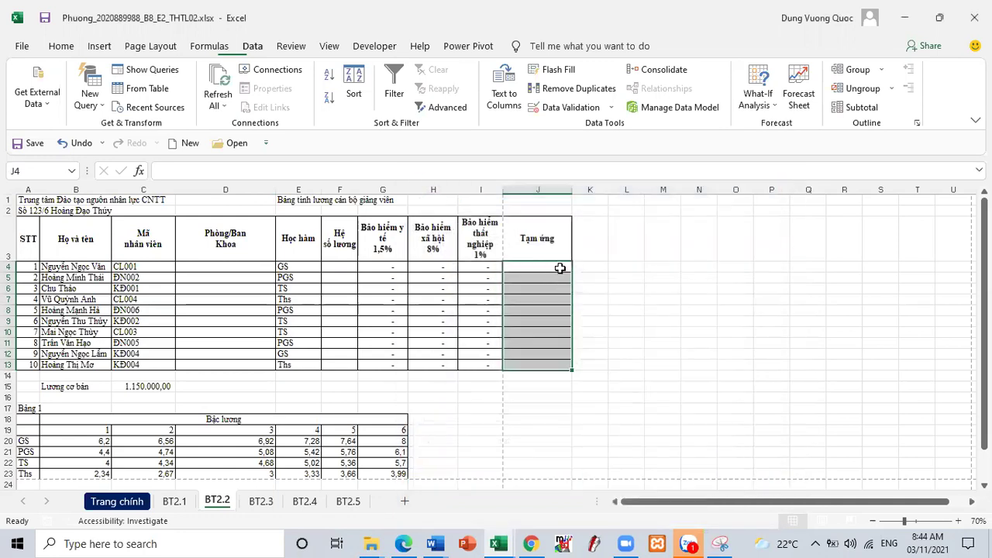
- Enter 34534 in J4 and reconfirm the #,##0 "VNĐ" format on J4:J13
text(34534)
key(Return)
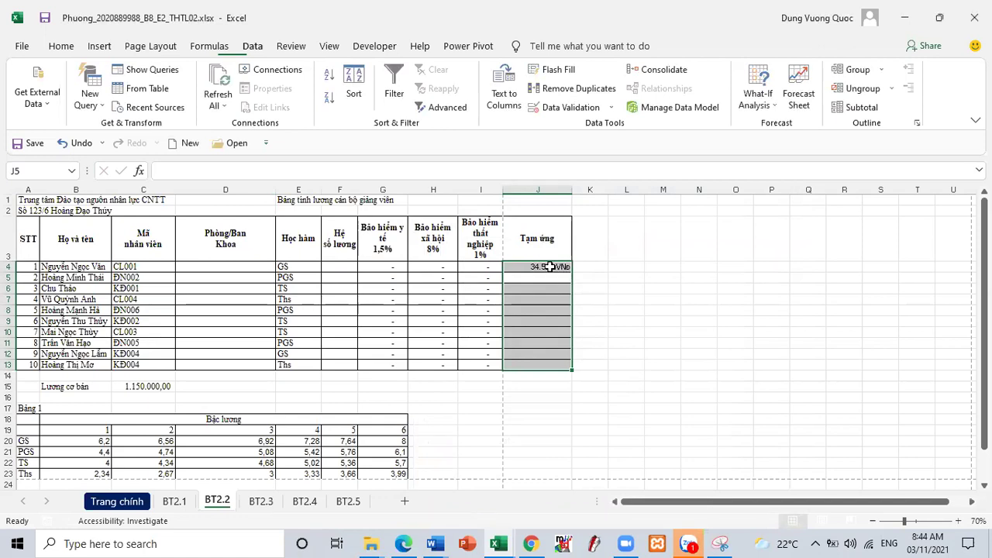
click(549, 266)
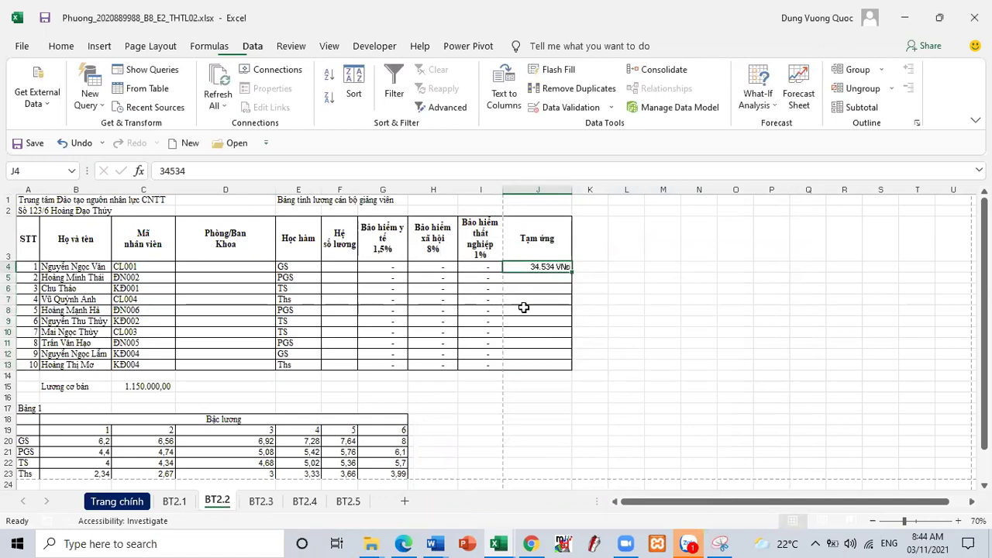
drag(536, 268, 542, 364)
right_click(543, 364)
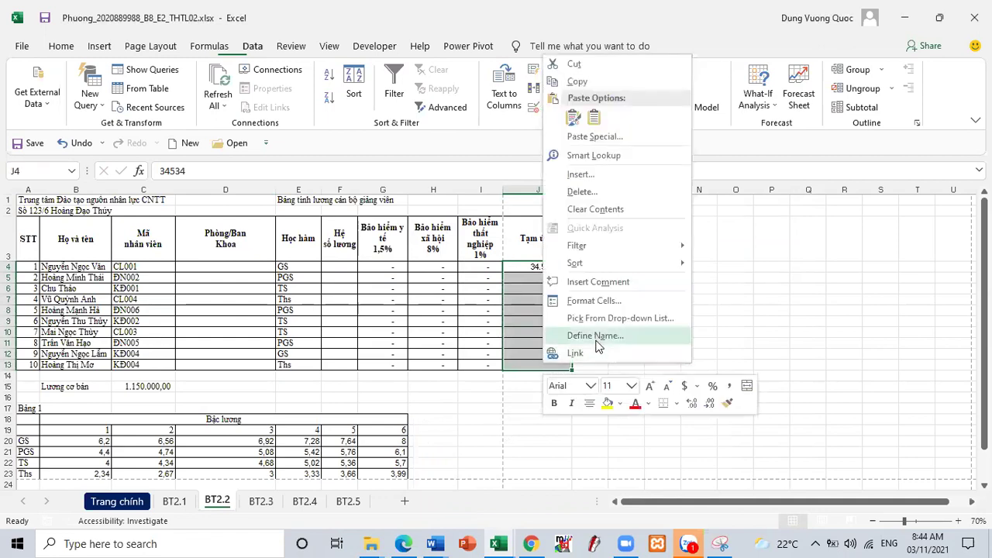
click(600, 307)
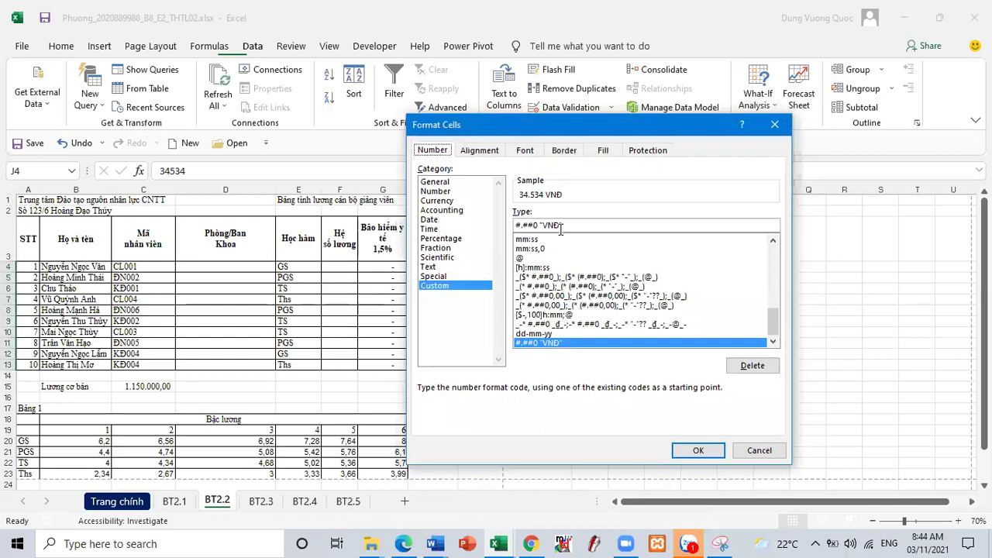
click(700, 451)
click(224, 307)
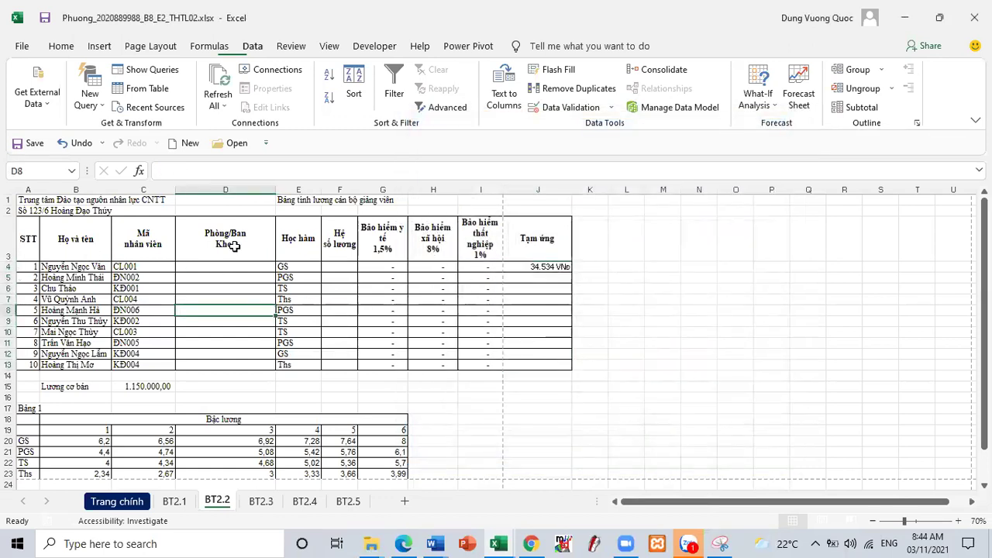
- Change the entire sheet's font to Times New Roman, size 12, and check J4's value
click(10, 192)
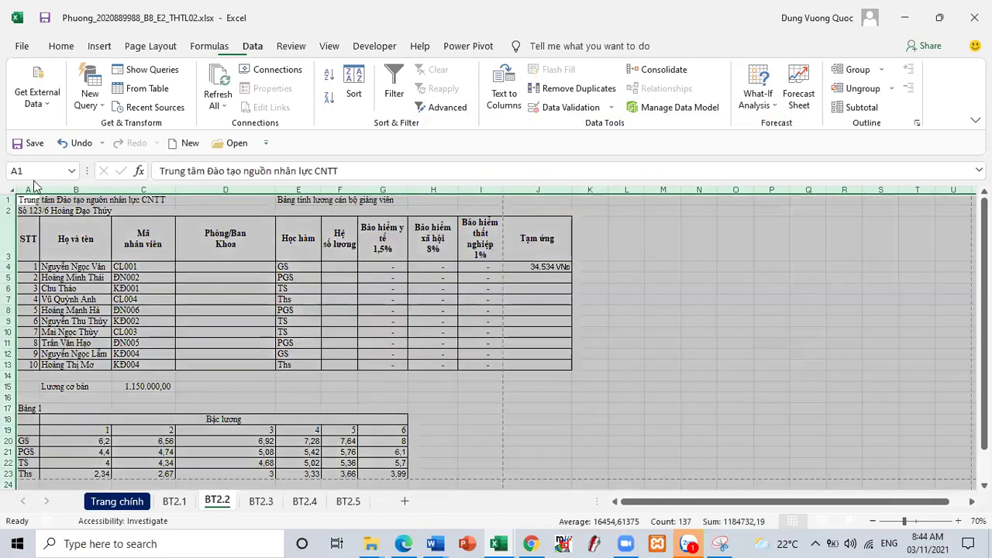
click(61, 45)
click(171, 74)
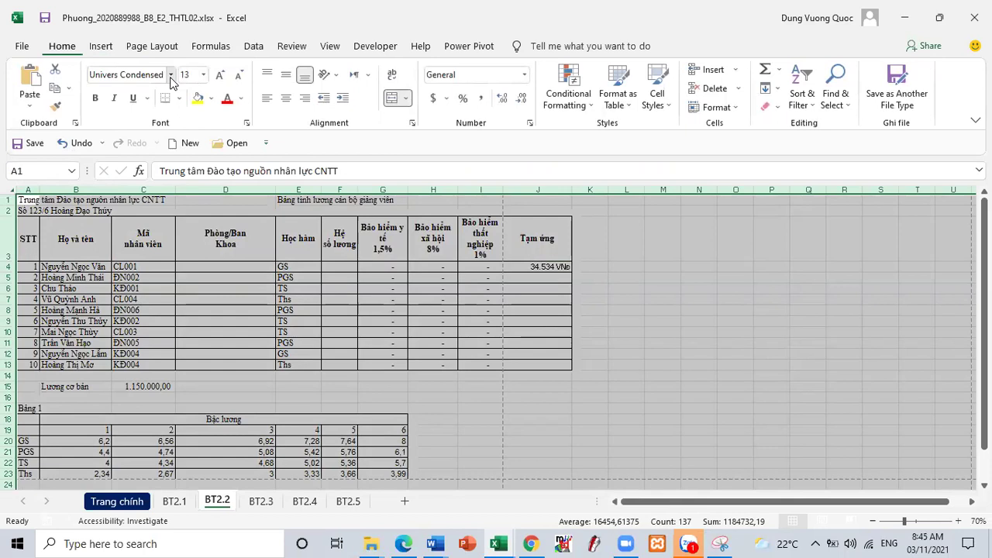
click(170, 75)
click(170, 75)
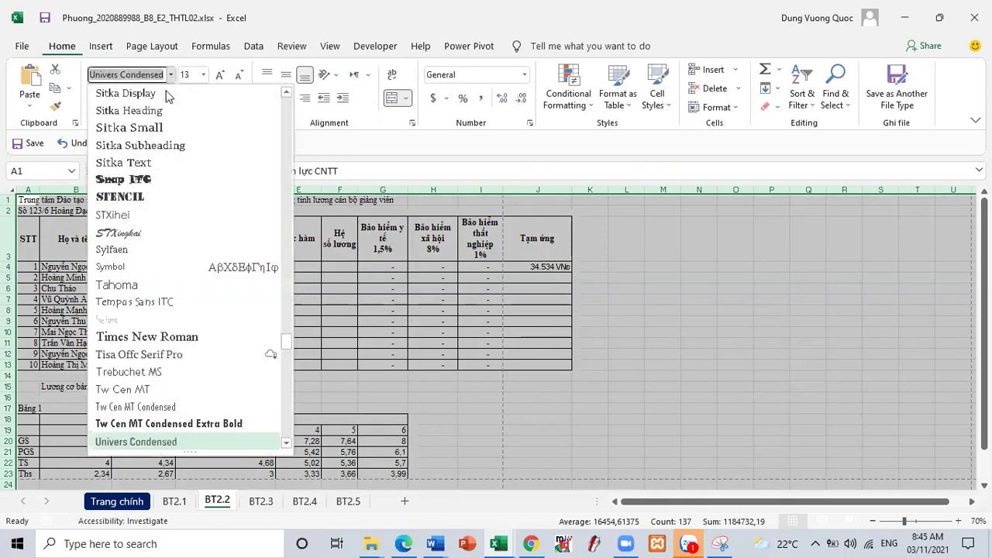
click(147, 337)
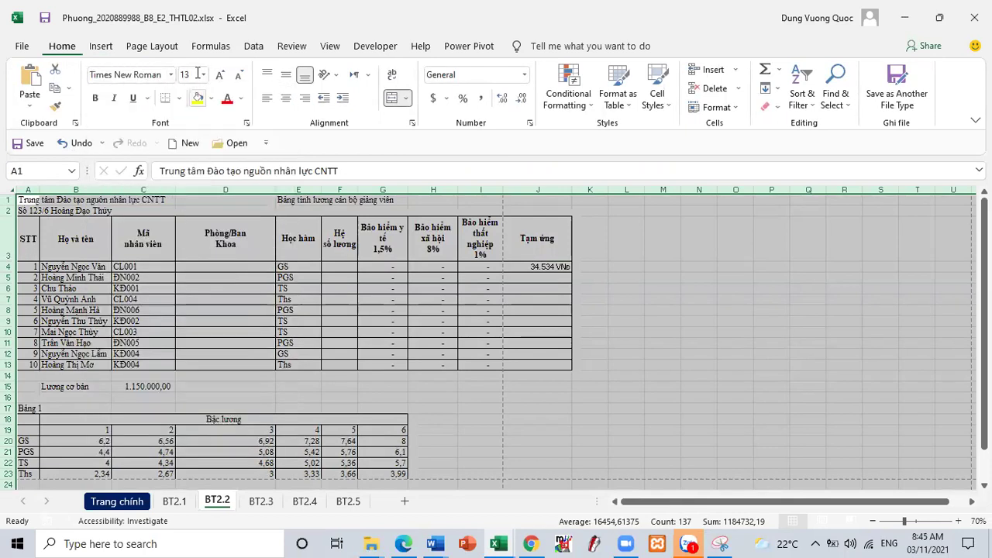
click(206, 75)
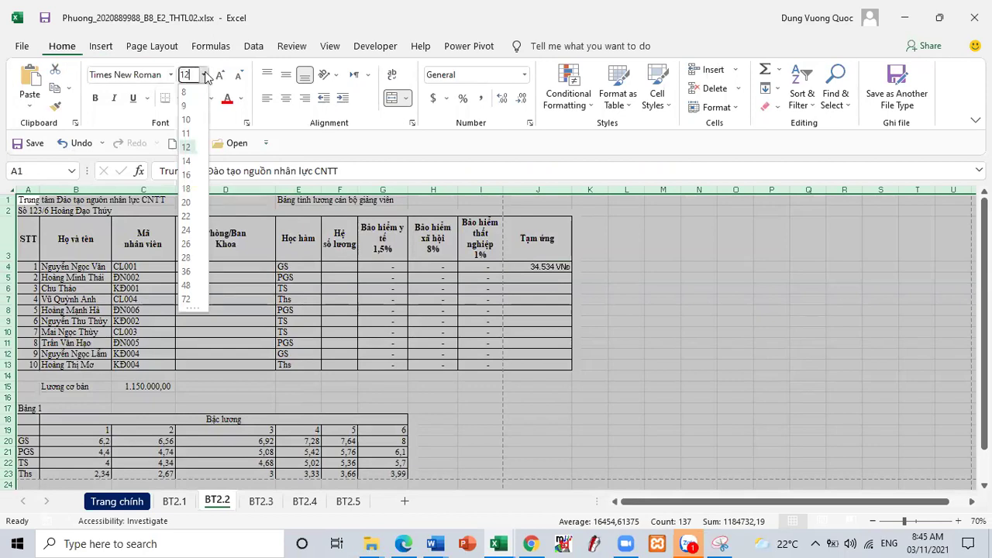
click(190, 147)
click(482, 298)
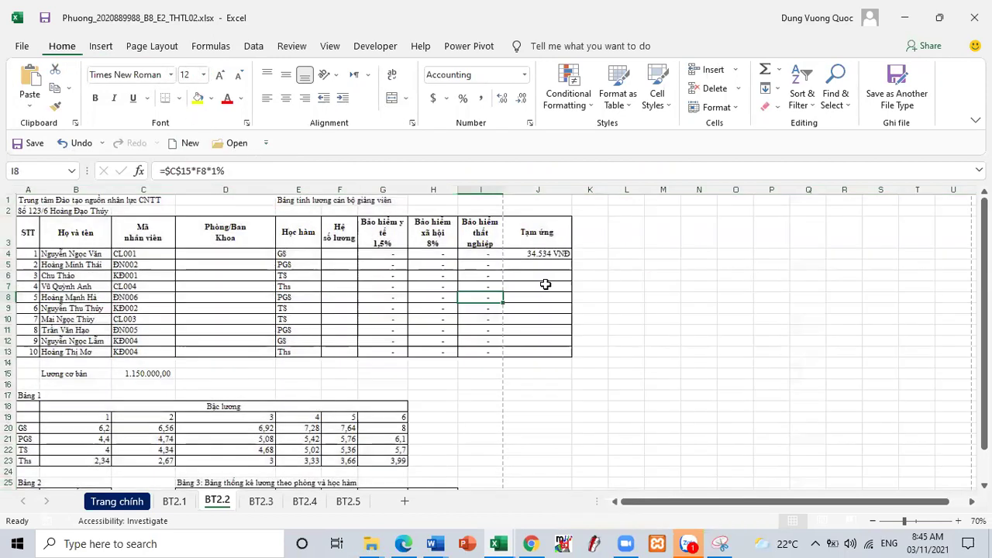
click(554, 252)
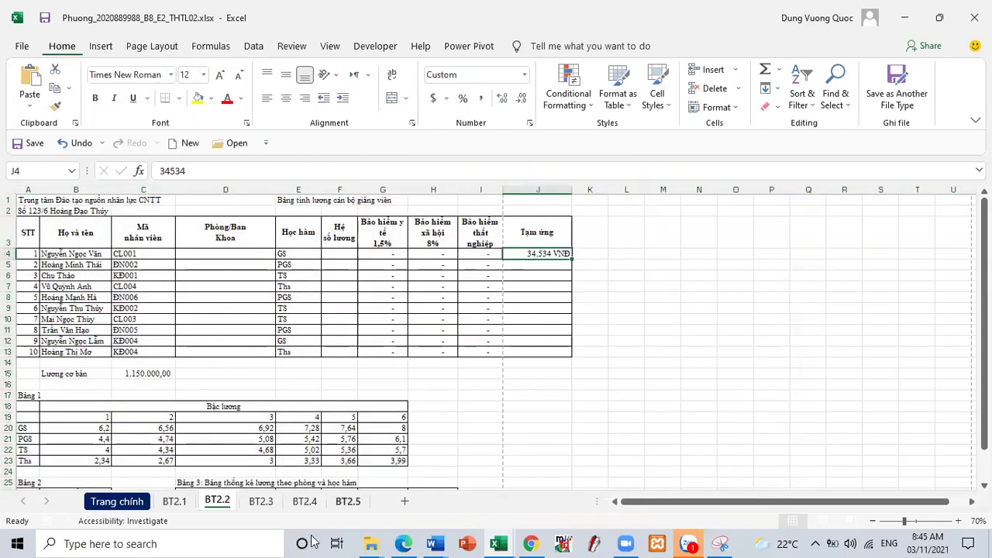
click(403, 543)
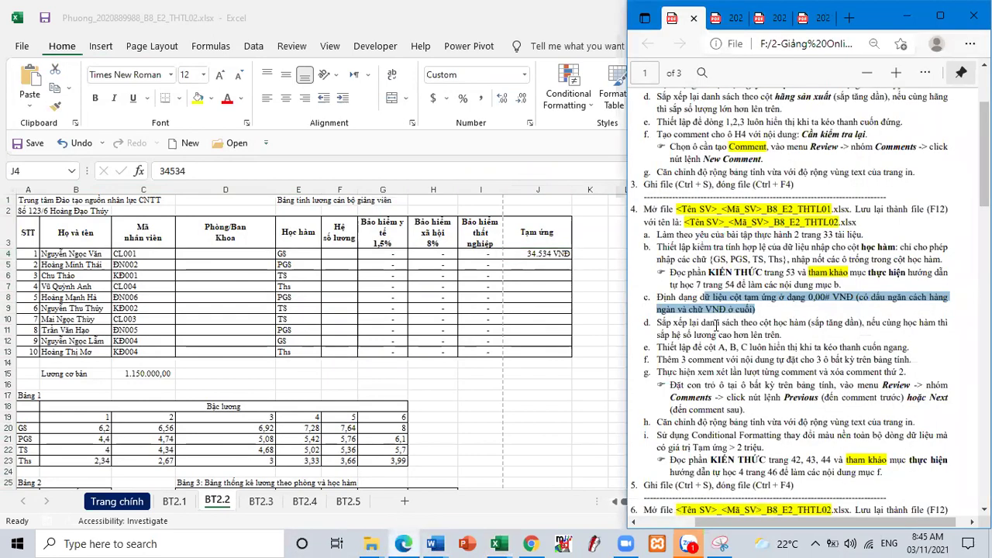
- Freeze columns A–C and scroll horizontally to confirm they stay visible
drag(714, 347, 864, 349)
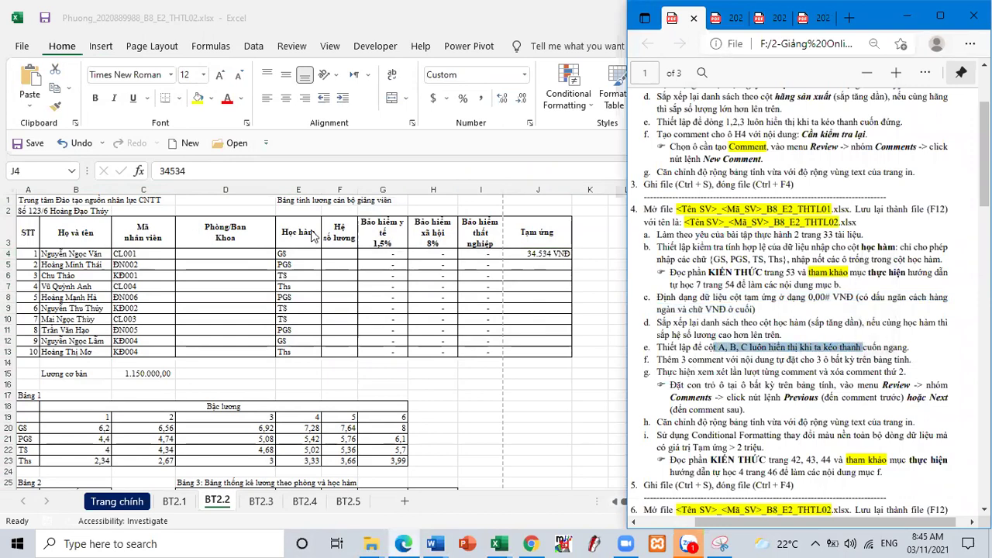
key(alt+Tab)
click(233, 188)
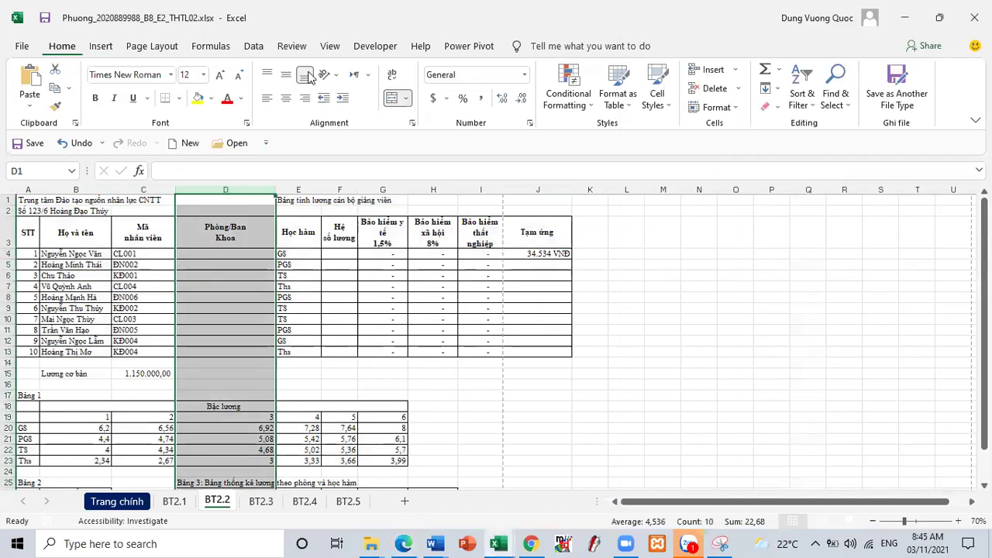
click(329, 47)
click(511, 97)
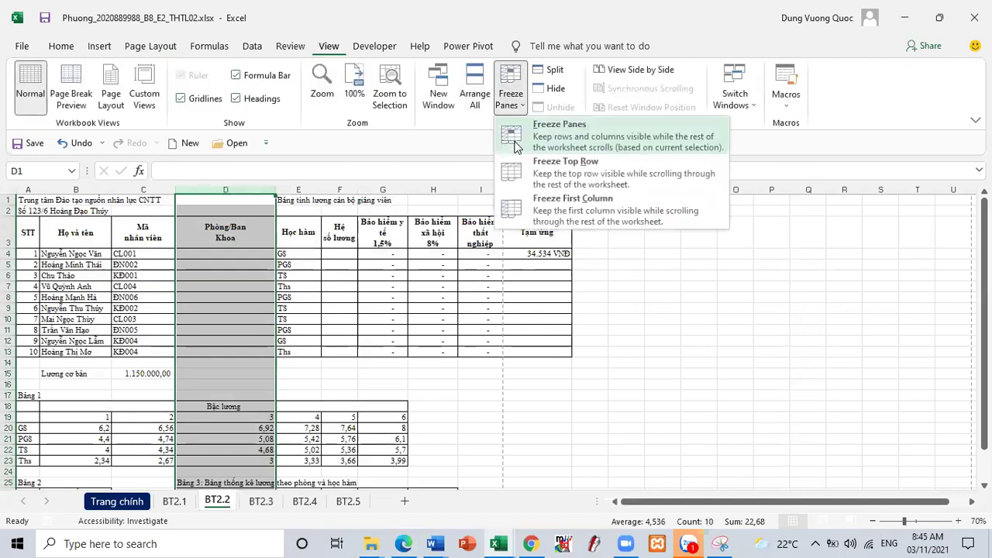
click(553, 138)
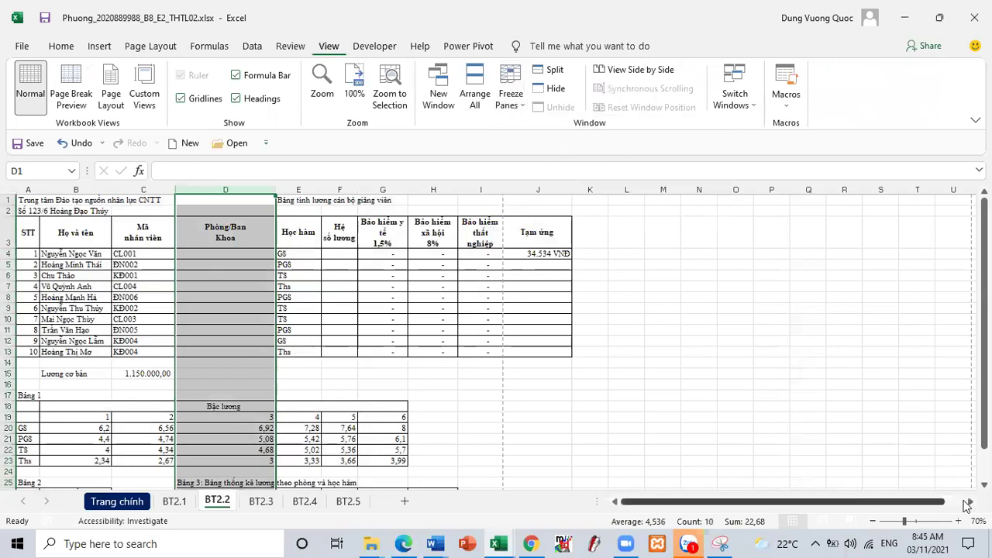
click(971, 501)
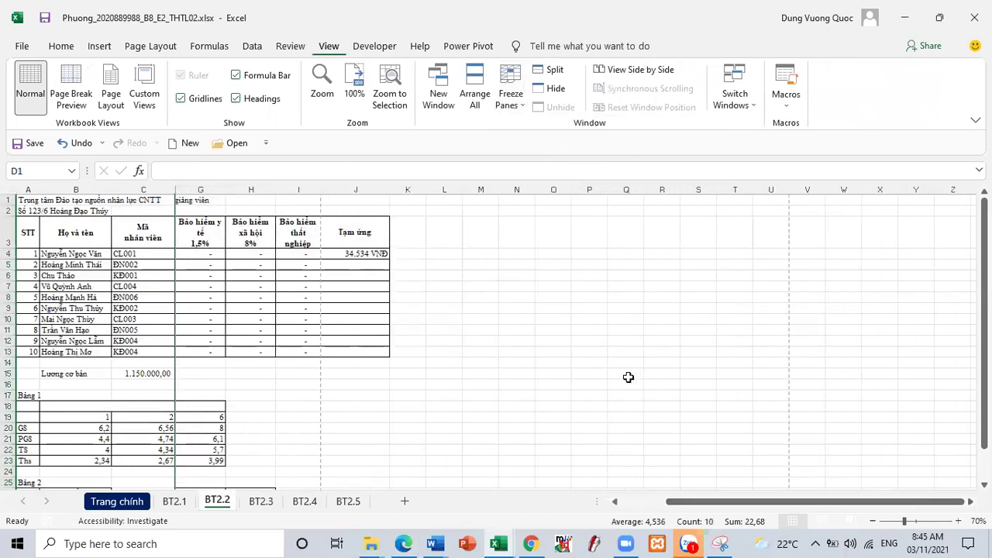
scroll(629, 377, down, 4)
scroll(629, 378, up, 4)
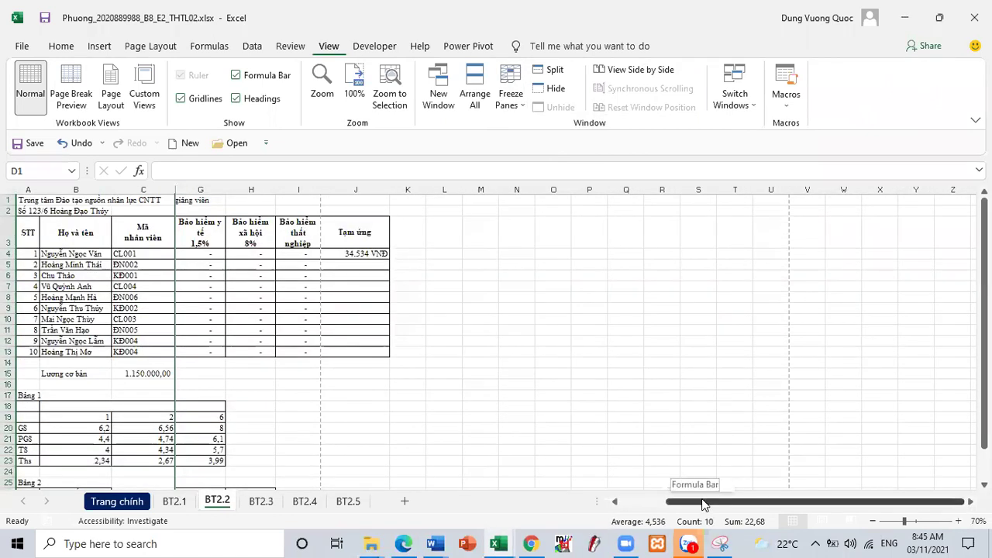
drag(702, 499, 578, 498)
click(403, 543)
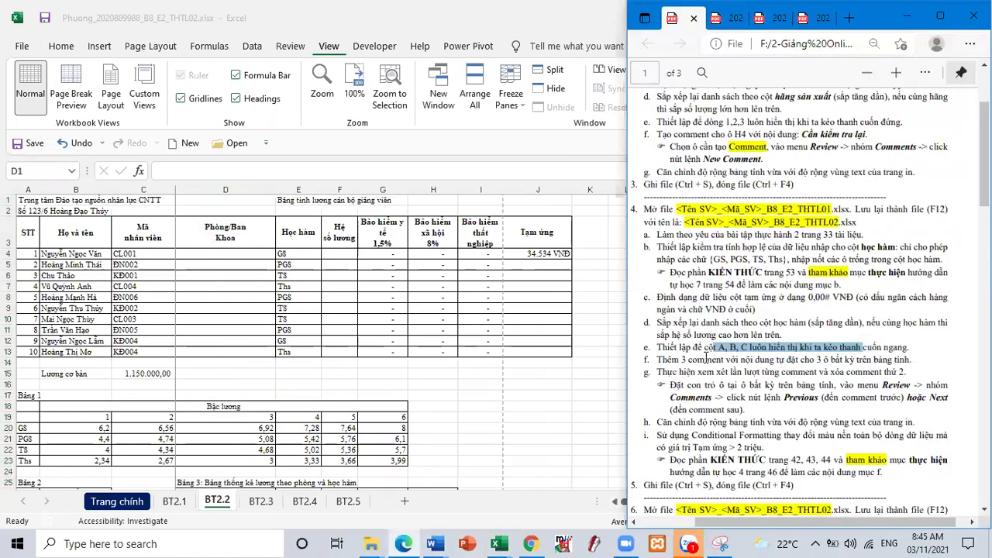
- Add the comment 'GGGGGGG' to cell G4
drag(696, 360, 820, 384)
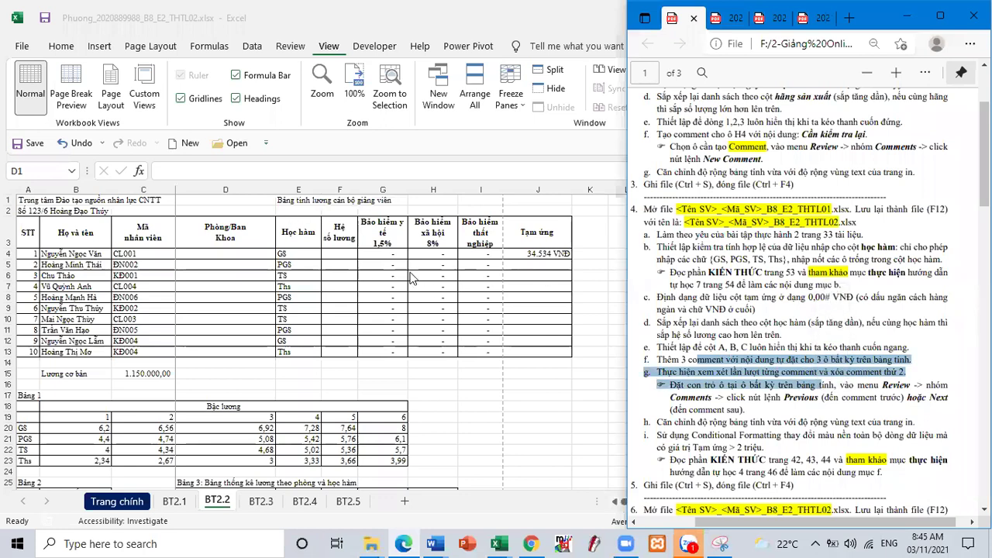
key(alt+Tab)
click(369, 255)
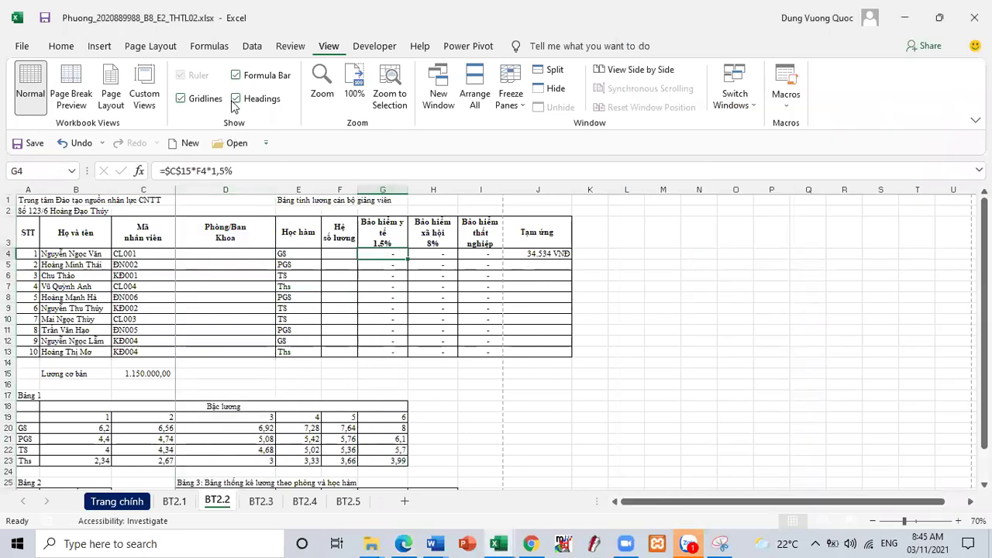
click(292, 48)
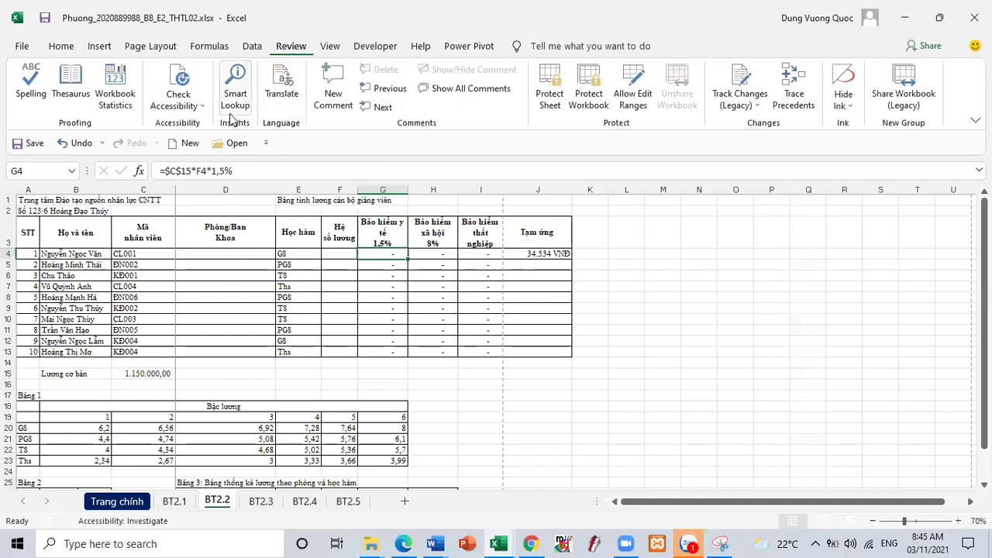
click(333, 89)
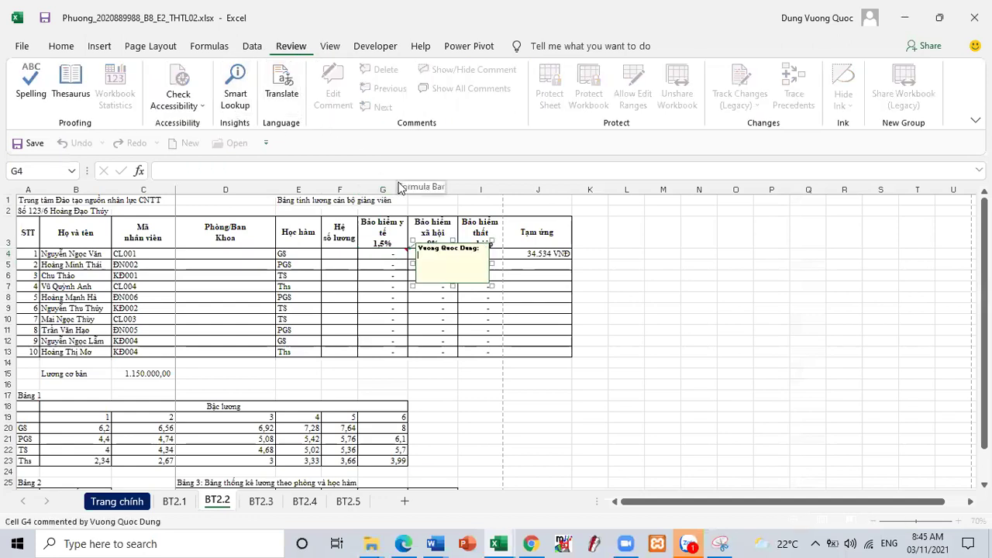
text(GGGGGGG)
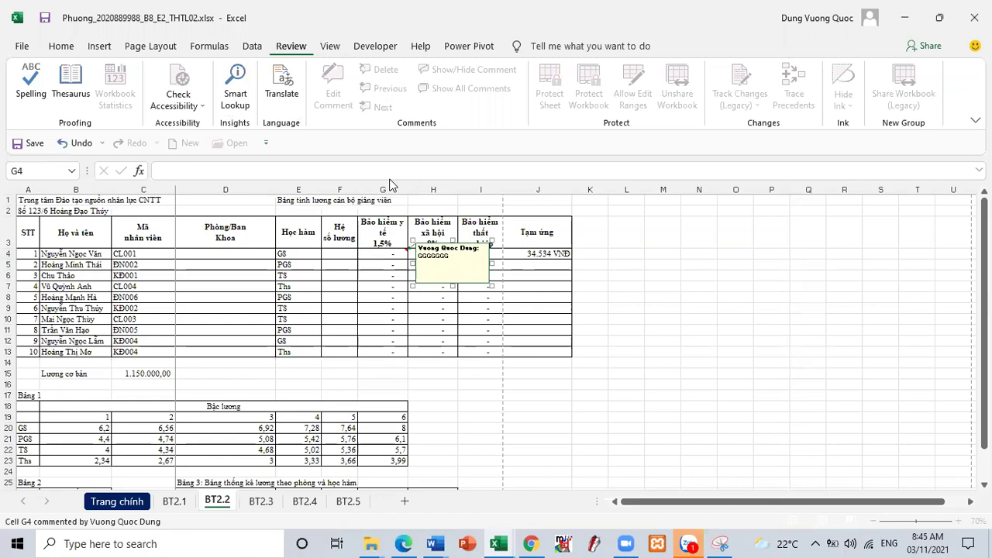
click(525, 258)
- Add comments 'HHHHHHHHHH' to I7 and 'KKKKKKKKKK' to H10
click(486, 286)
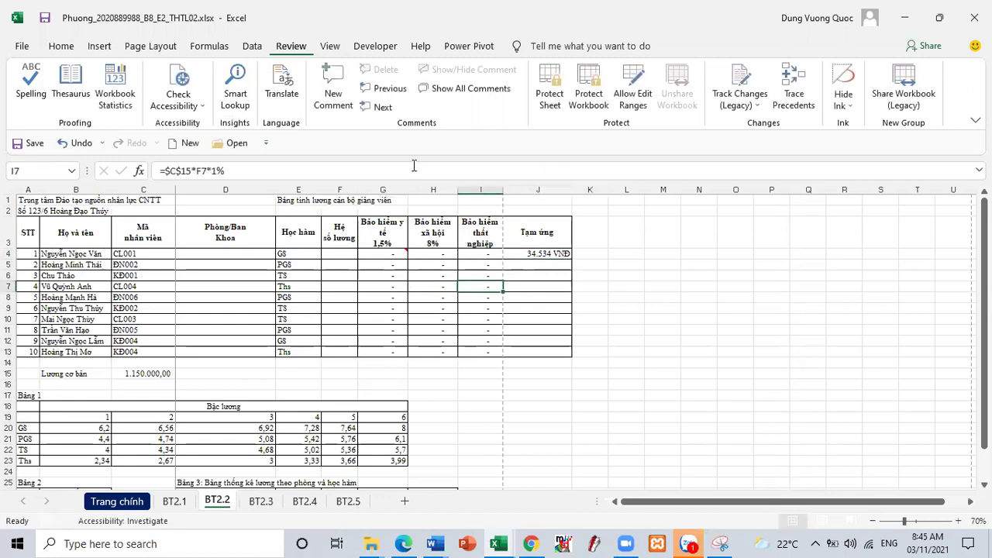
click(339, 100)
text(HHHHHHHHHH)
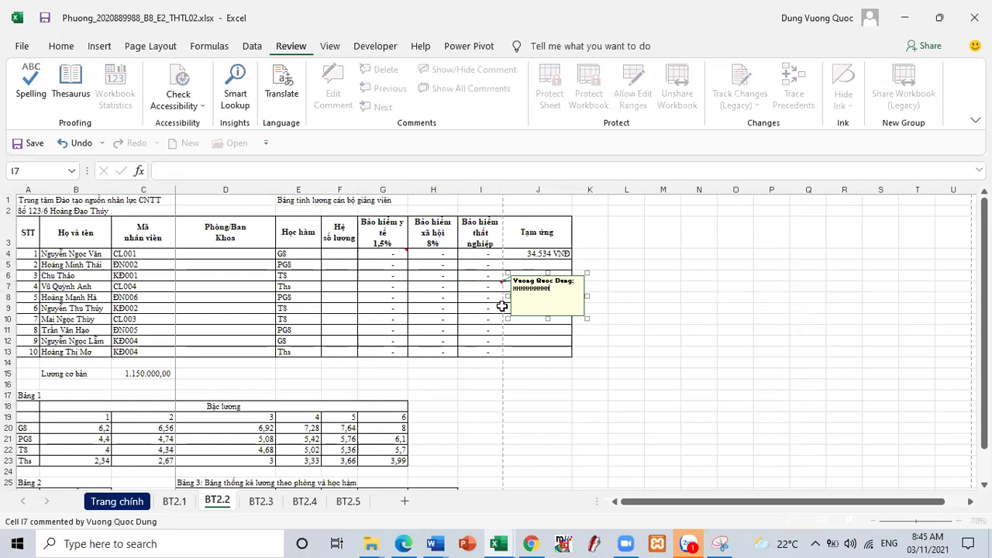
click(454, 317)
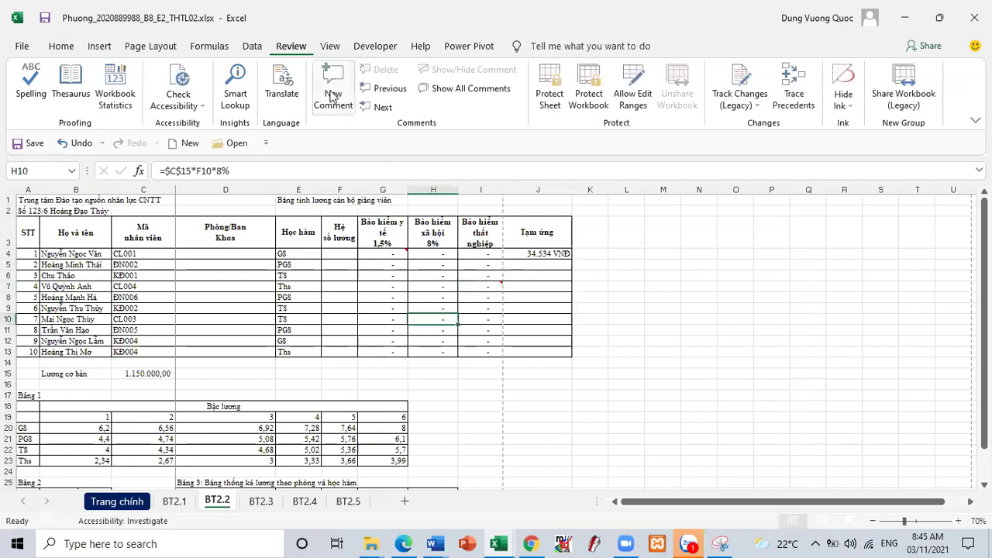
click(330, 92)
text(KKKKKKKKKK)
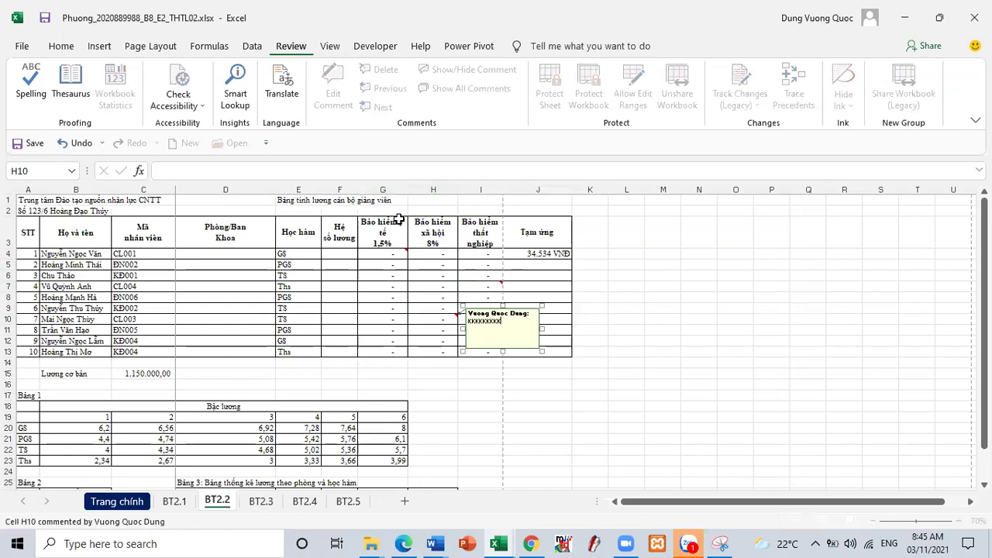
click(420, 333)
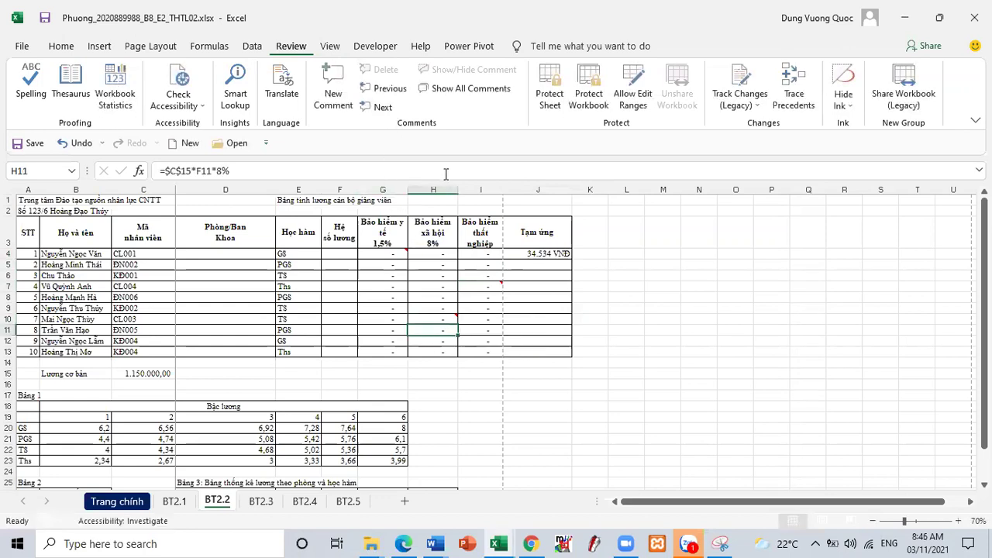
- Step back through the comments to G4, then forward again to H10
click(387, 90)
click(387, 90)
click(388, 90)
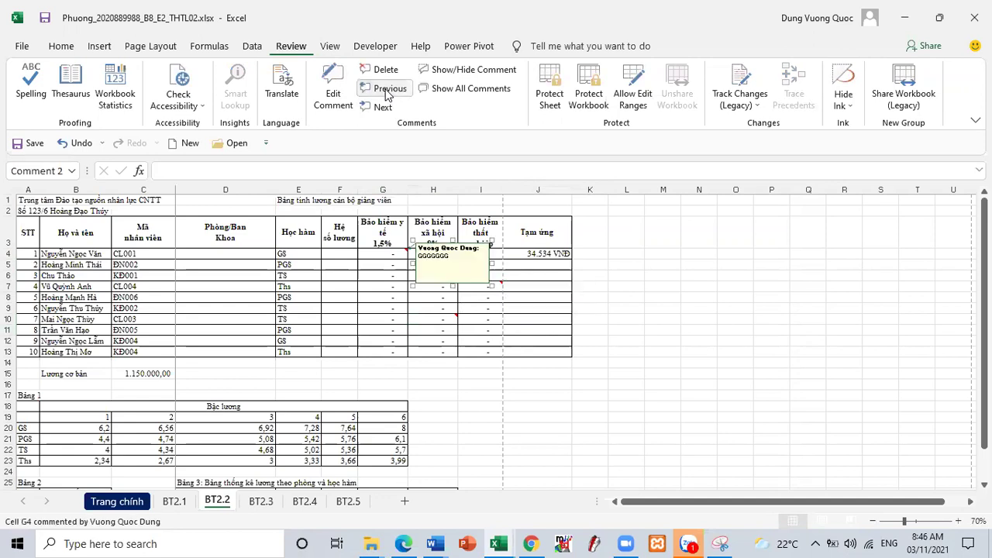
click(378, 106)
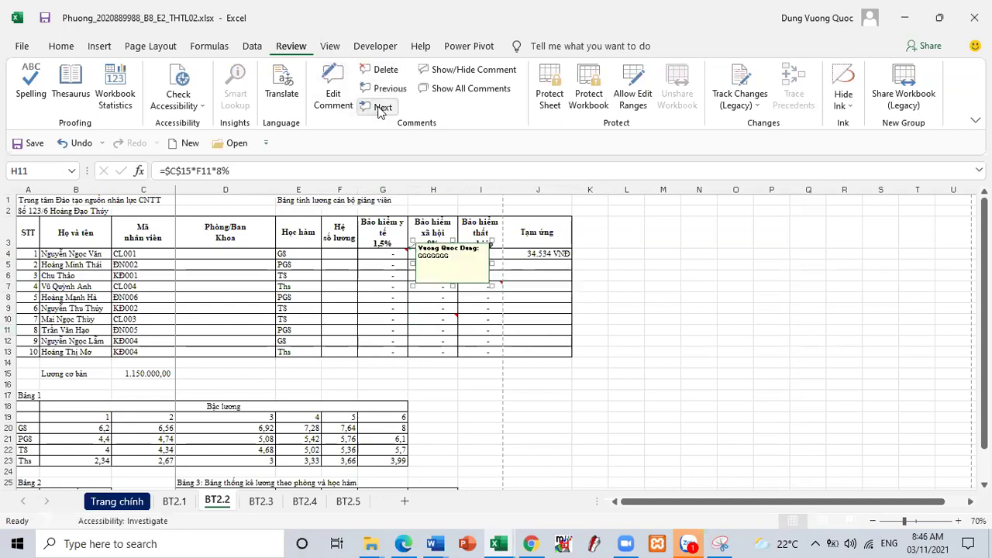
click(378, 107)
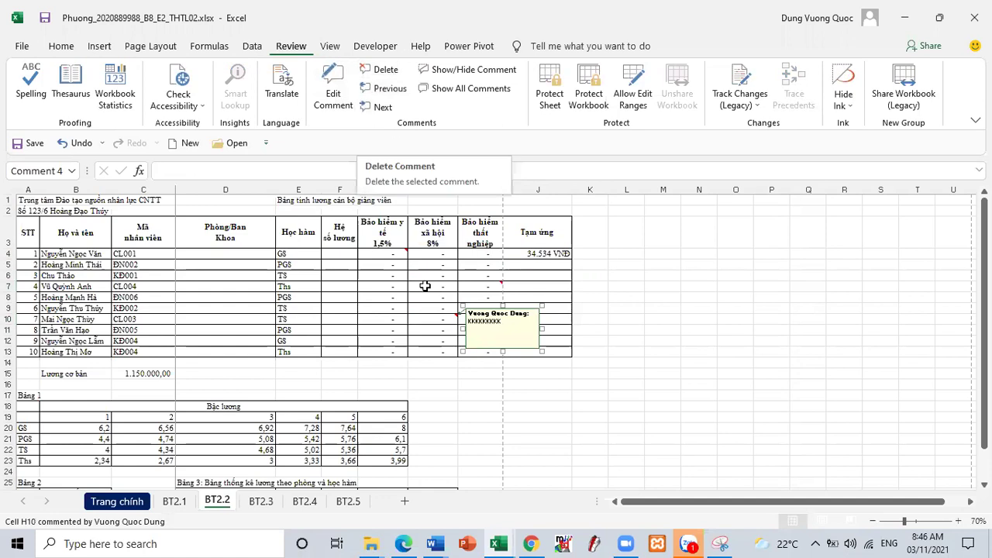
- Bring up the instructions PDF and clear its earlier marking
click(405, 542)
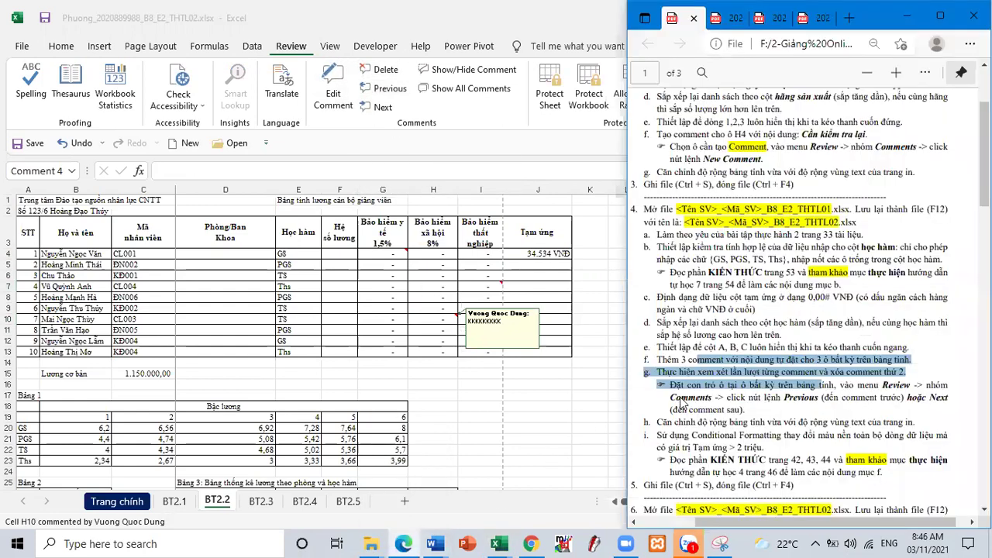
click(761, 386)
scroll(765, 372, down, 4)
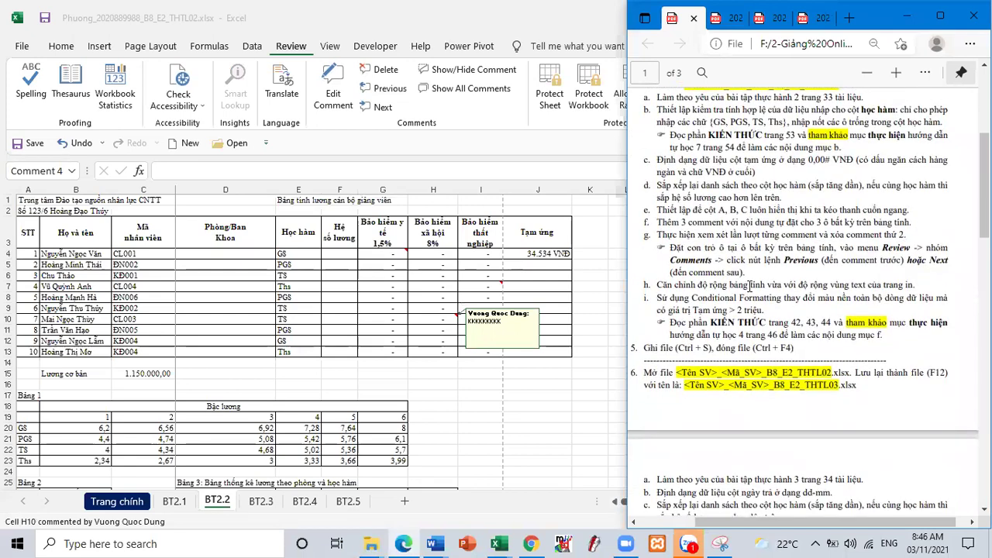
- Back in the salary workbook, narrow columns C and D to fit their contents
click(541, 302)
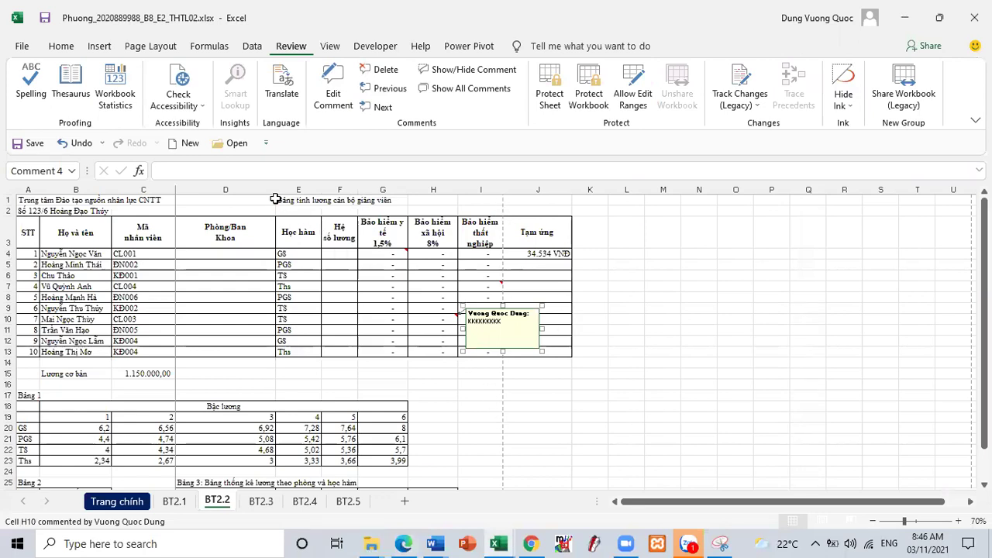
drag(175, 188, 158, 189)
drag(260, 188, 244, 188)
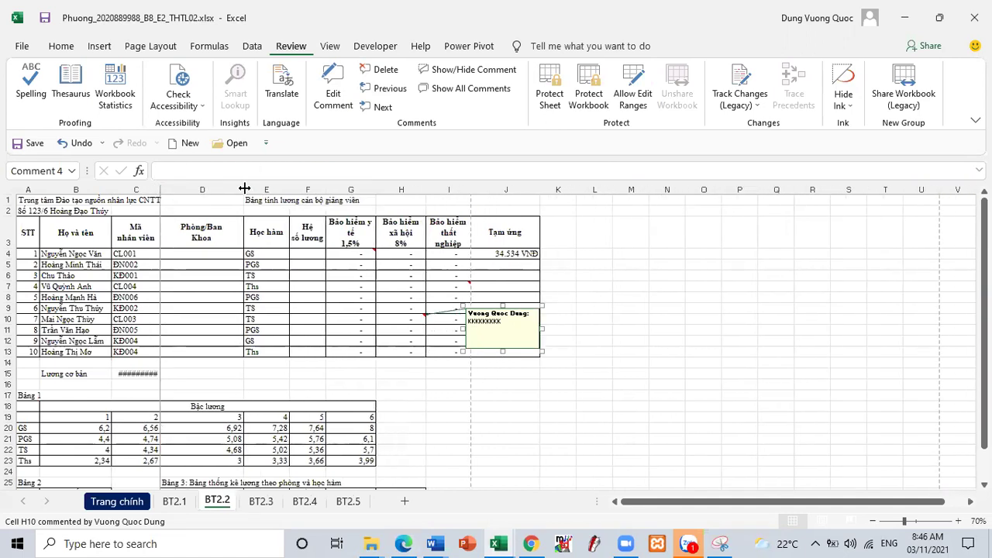
- Copy 'Phòng chiến lược' from Bảng 2 (B26) into cell D4
scroll(212, 422, down, 3)
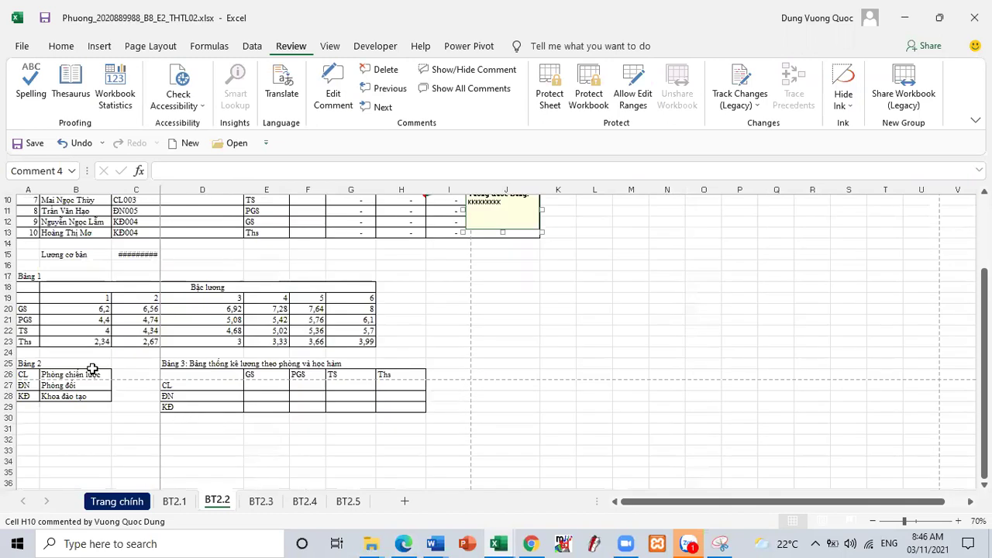
click(86, 375)
key(ctrl+c)
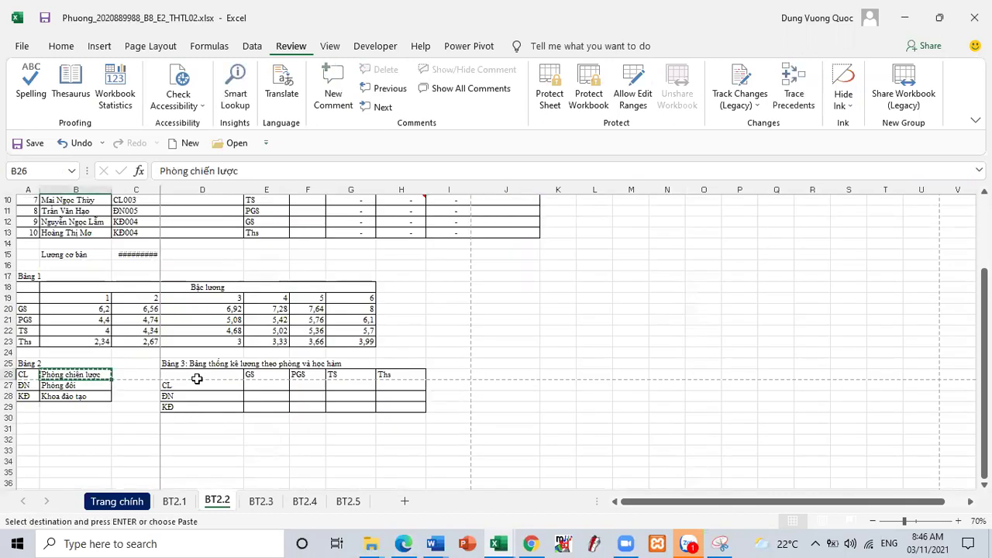
scroll(196, 378, up, 3)
click(212, 255)
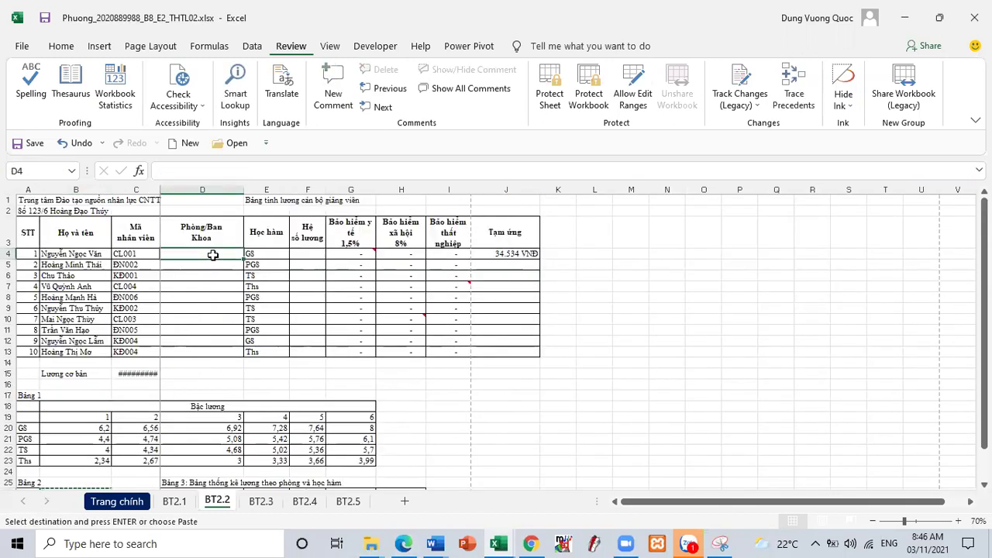
key(ctrl+v)
- Narrow column D further and column E to width 7,25, then open the print preview
drag(243, 190, 227, 190)
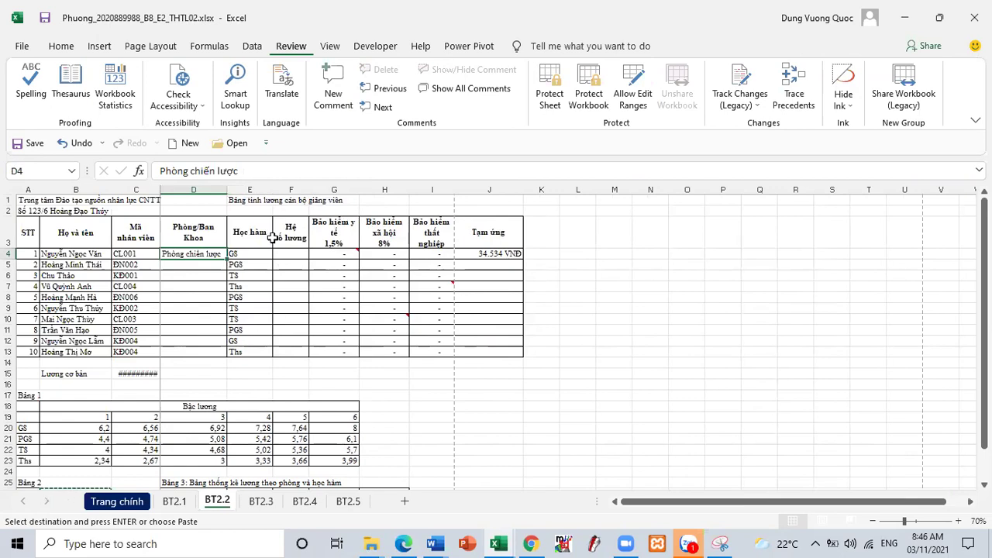
drag(272, 190, 251, 190)
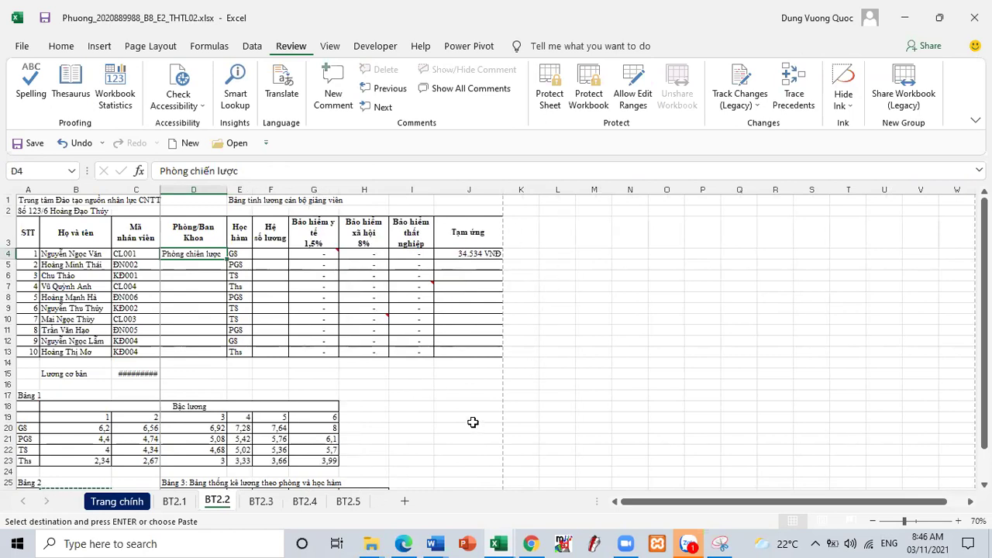
key(Escape)
key(ctrl+p)
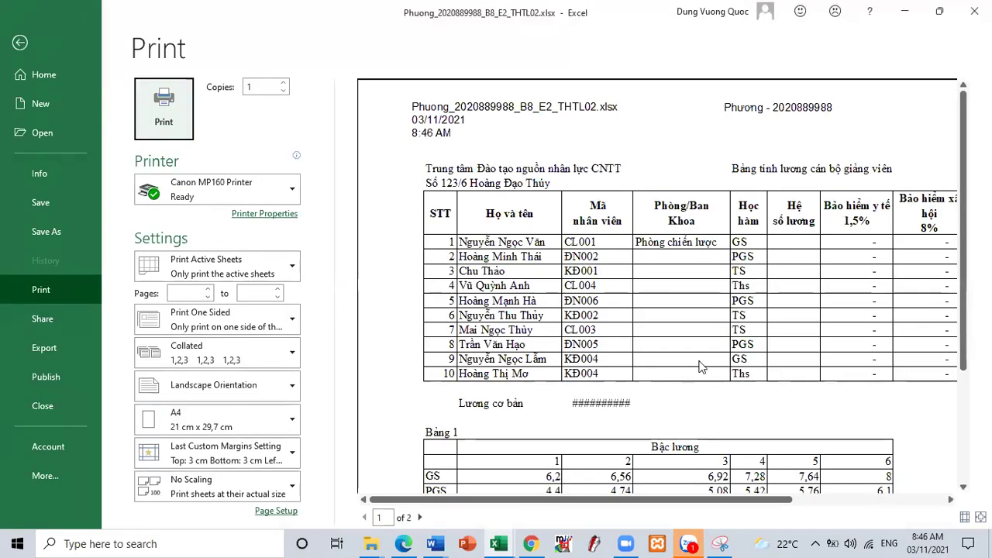
- Preview the whole printed page with margins shown, then return to the worksheet
click(693, 364)
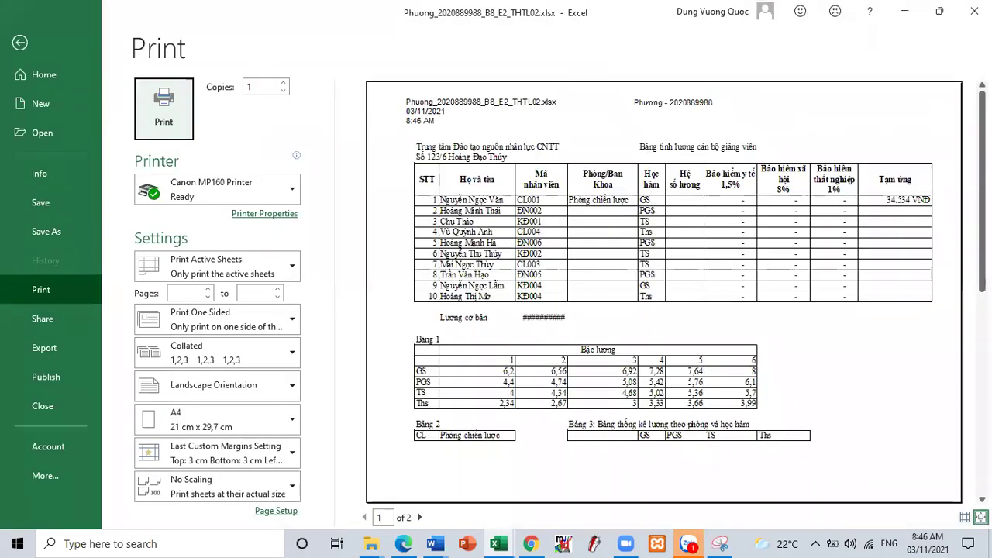
click(965, 517)
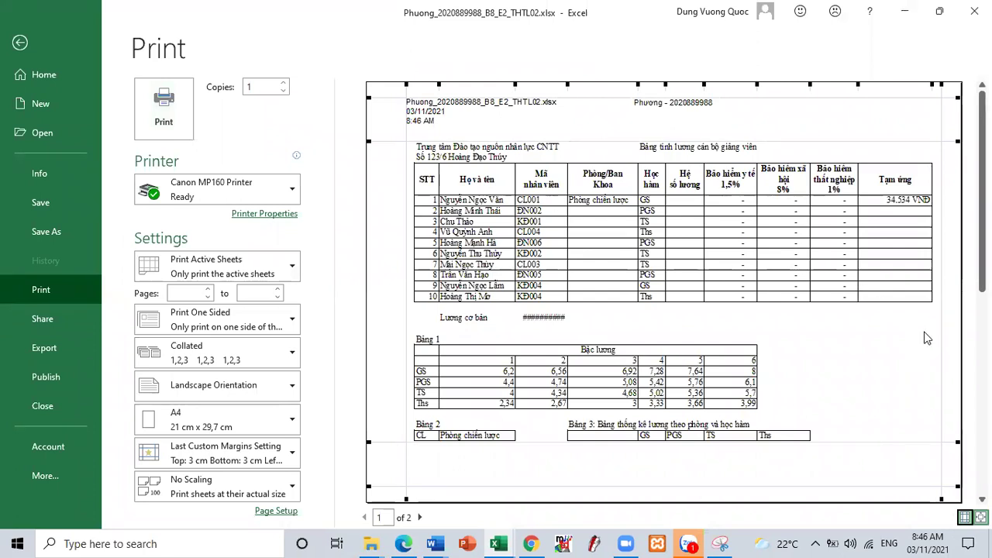
click(21, 43)
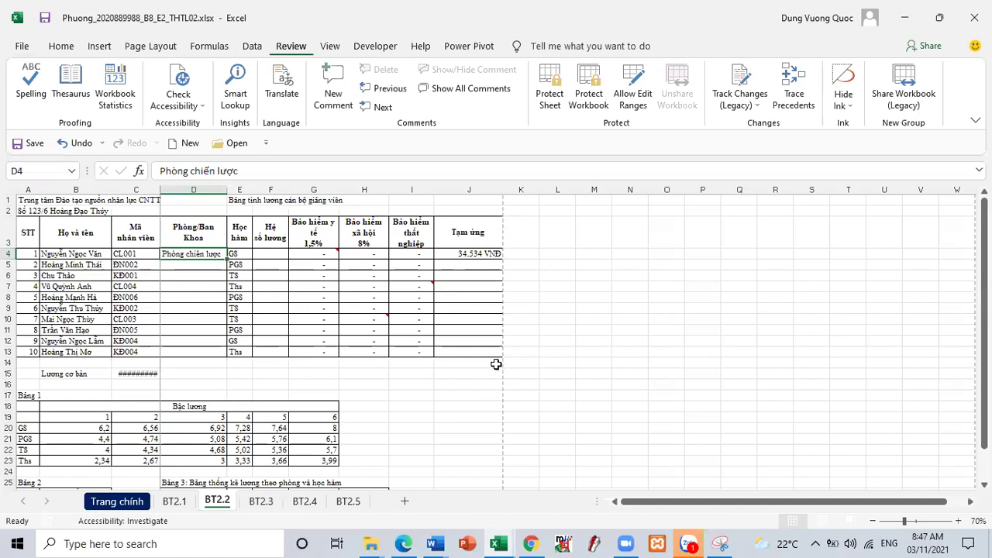
click(403, 543)
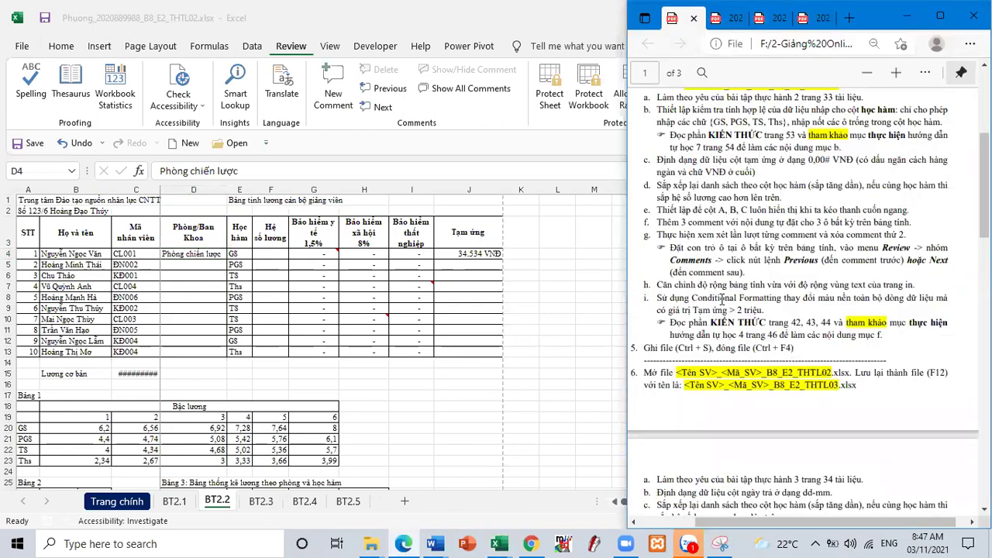
drag(721, 299, 765, 310)
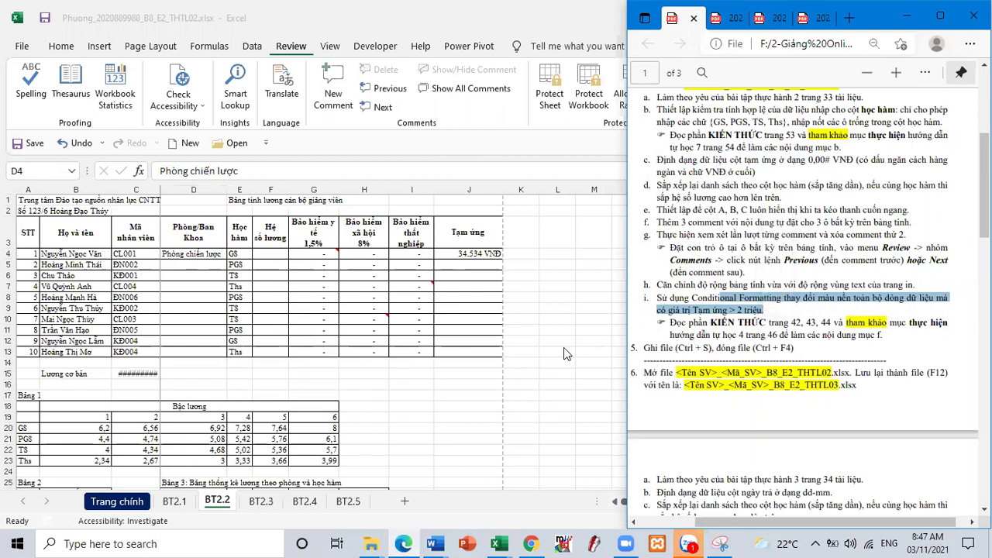
key(alt+Tab)
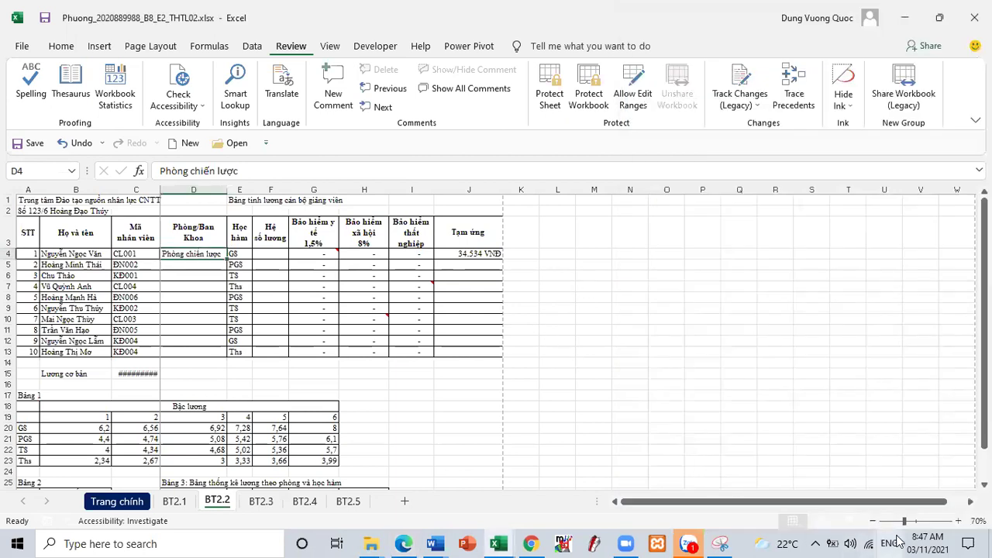